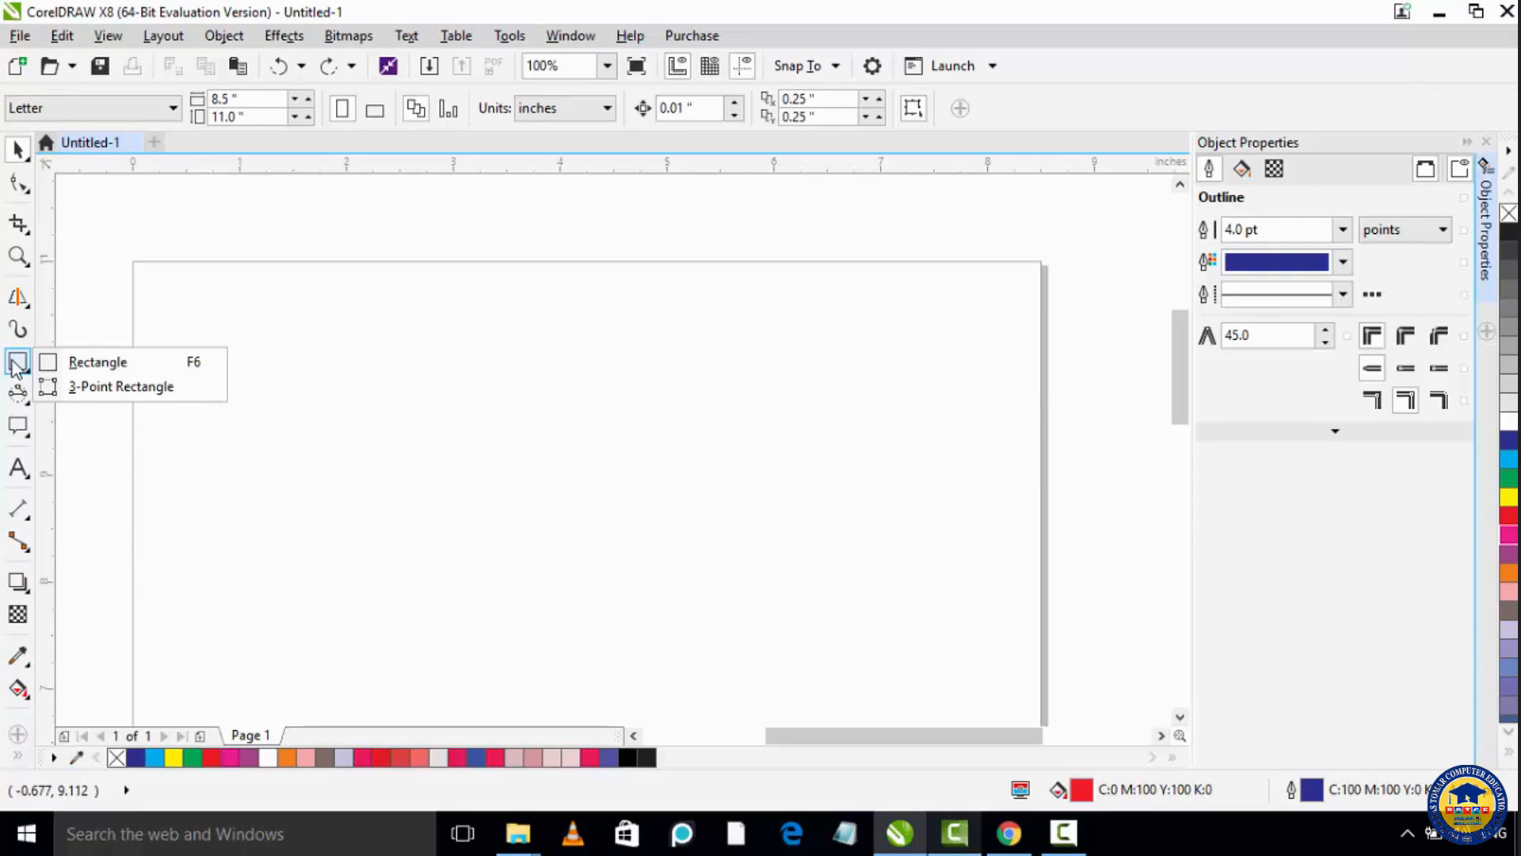
Step: Draw a rectangle about 3.45 by 1.39 inches and, below it, an S-shaped freehand curve about 7.16 by 2.10 inches
drag(332, 386, 702, 536)
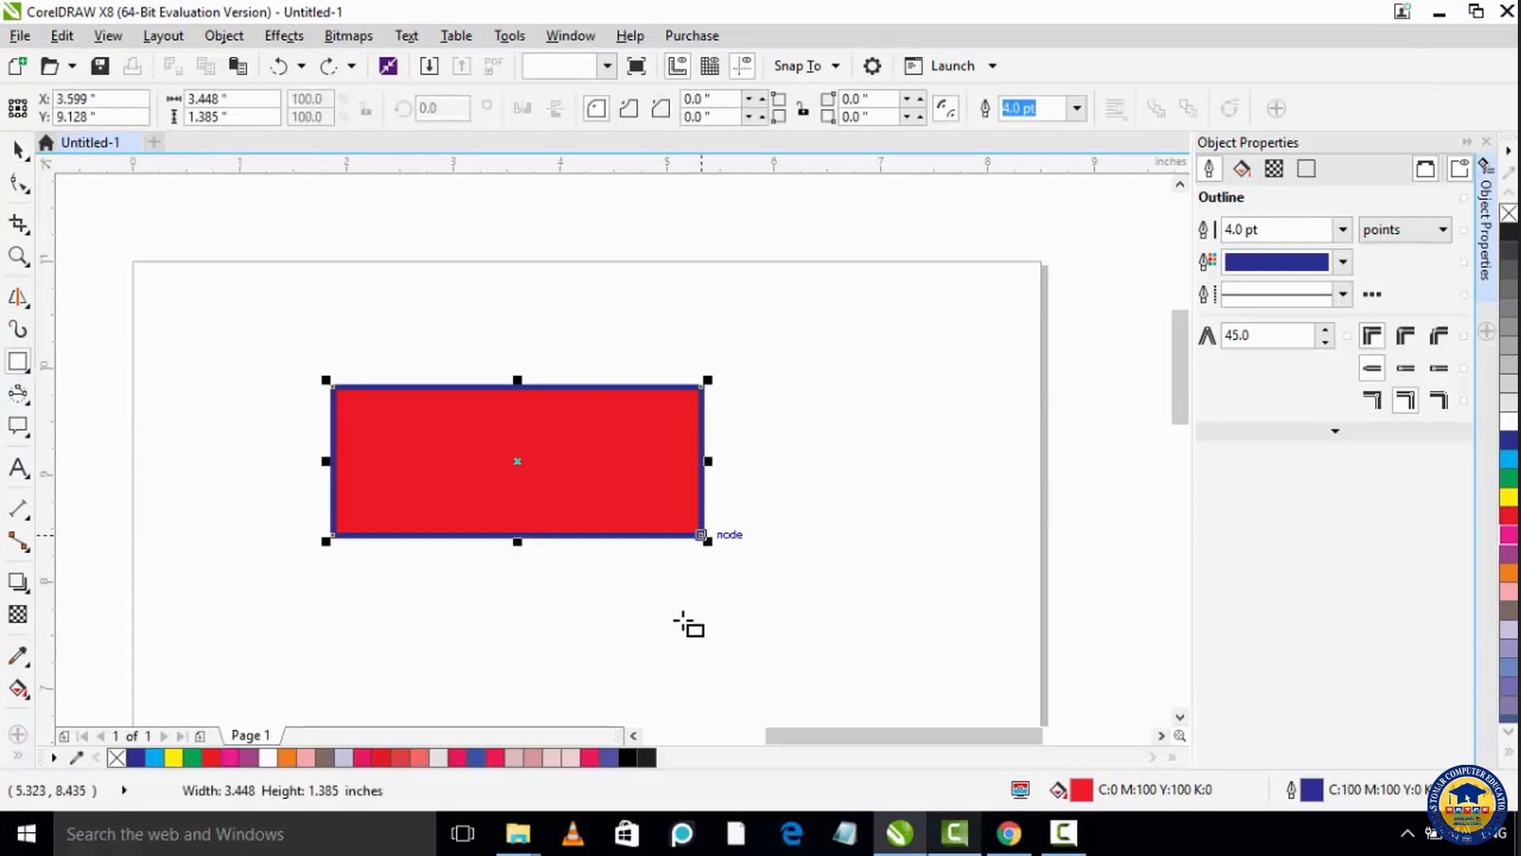
click(23, 295)
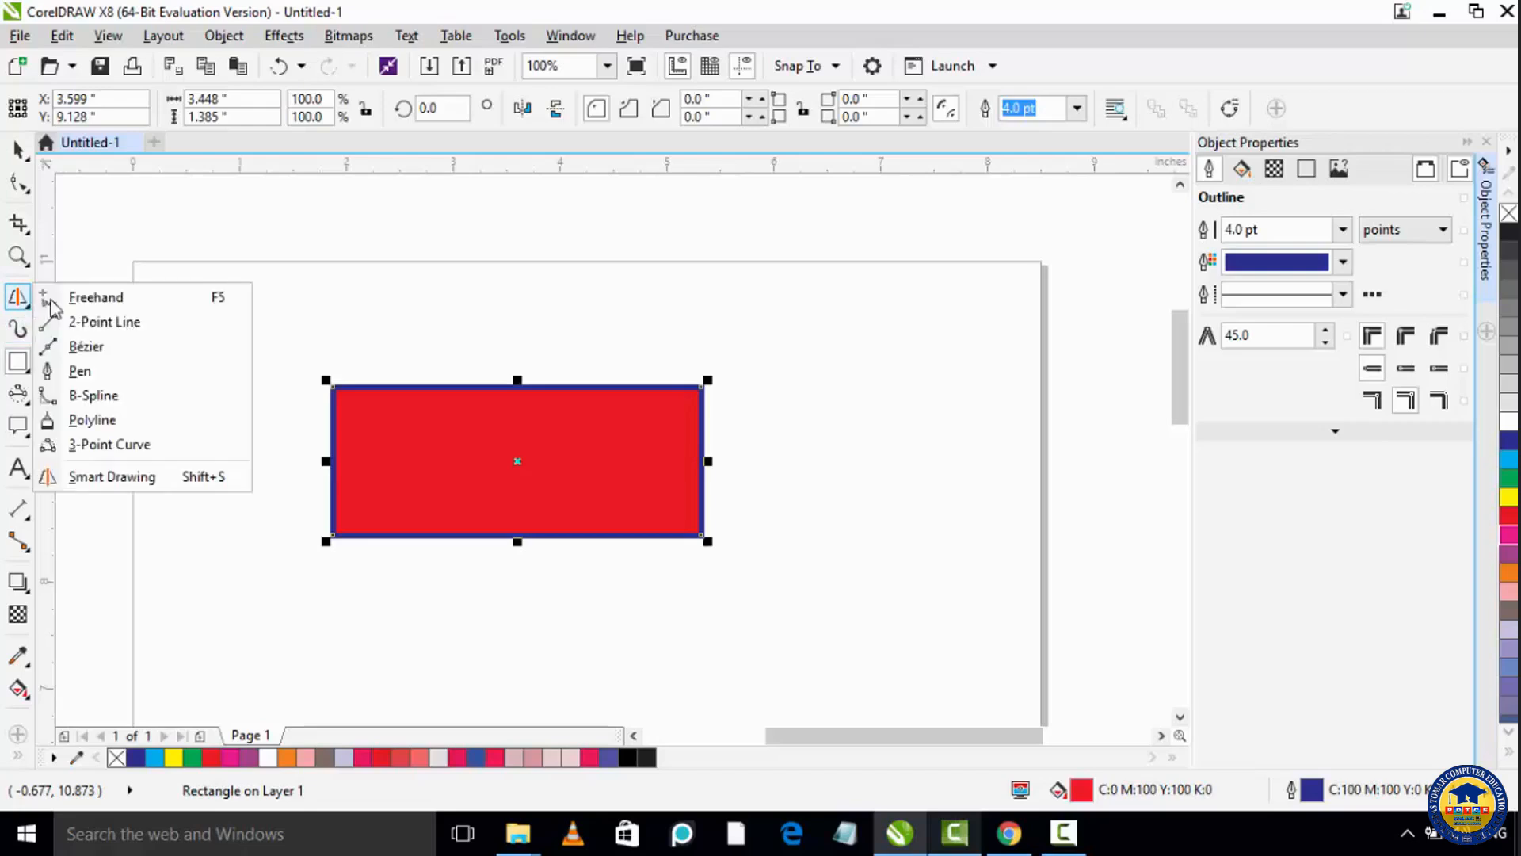
click(95, 298)
scroll(278, 509, down, 5)
mouse_move(225, 312)
mouse_down()
mouse_move(520, 309)
mouse_move(721, 472)
mouse_move(973, 379)
mouse_up()
scroll(805, 414, up, 2)
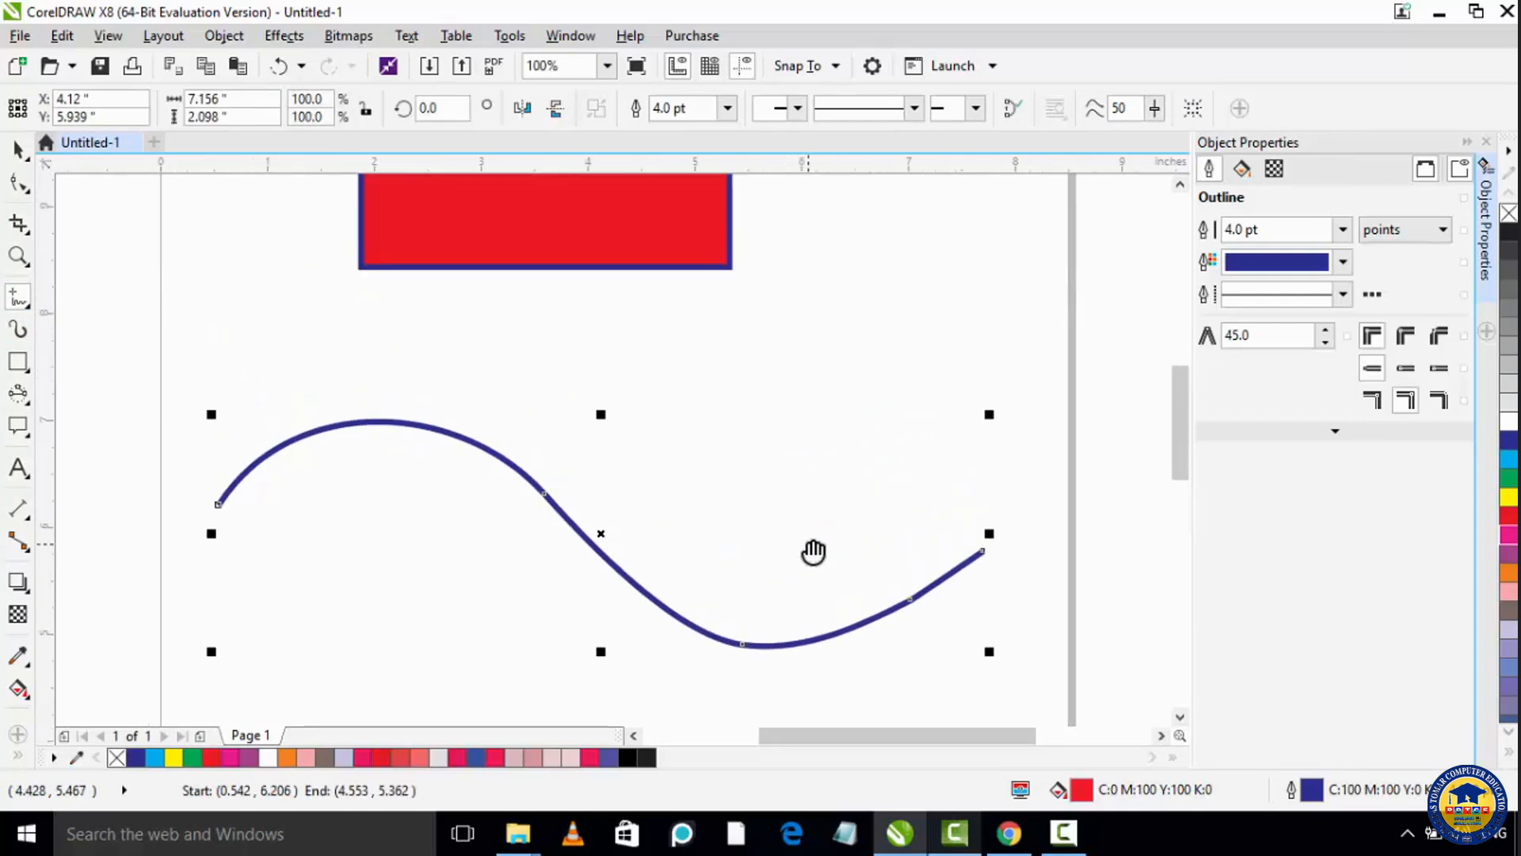
scroll(814, 550, down, 2)
scroll(789, 516, up, 1)
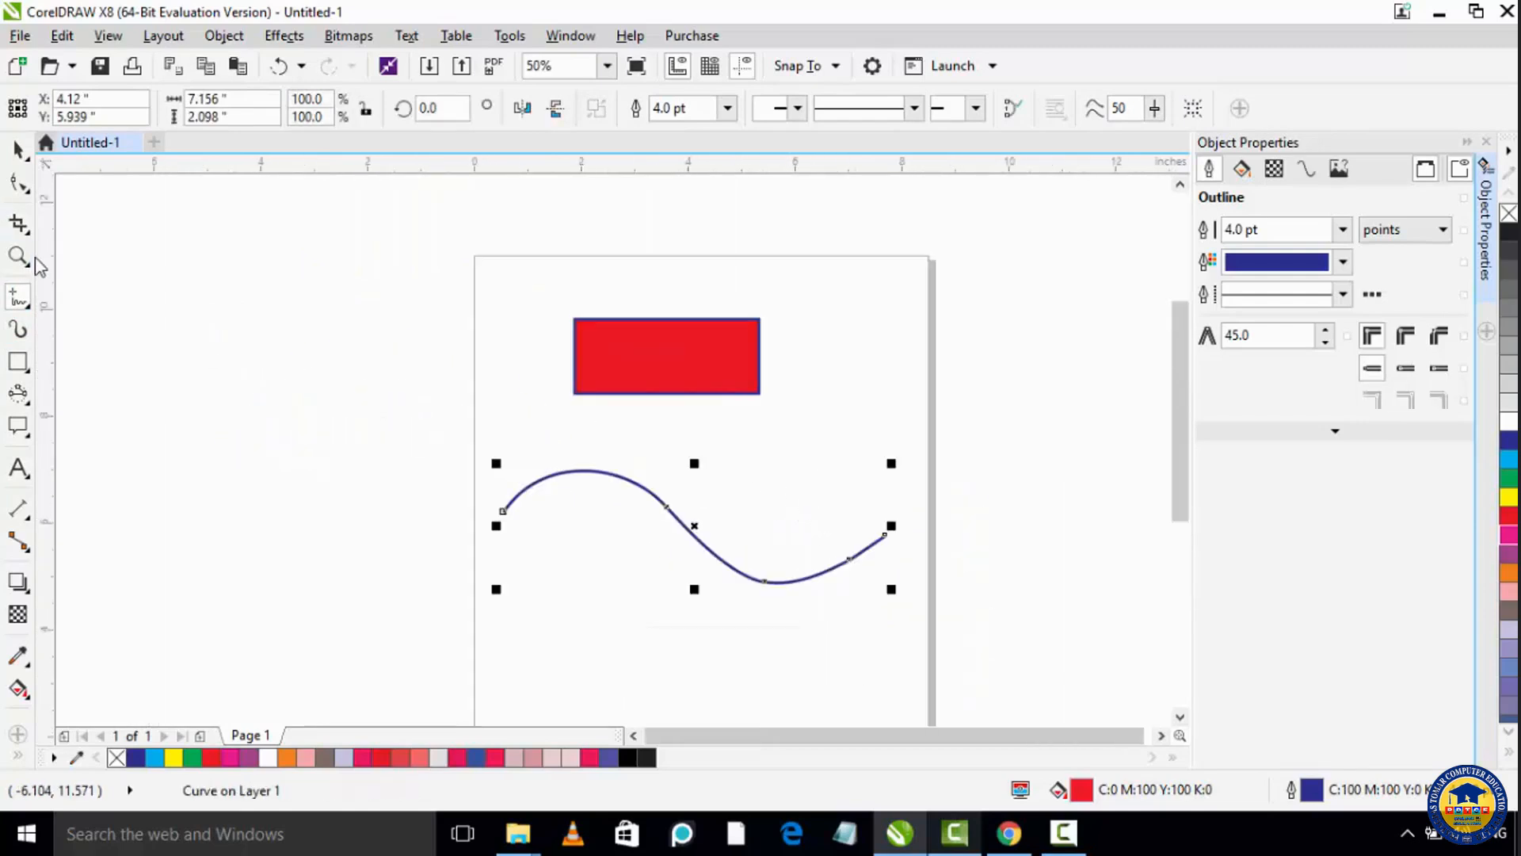
Step: Draw a circle about 2.52 inches in diameter below the freehand curve
click(28, 368)
click(28, 362)
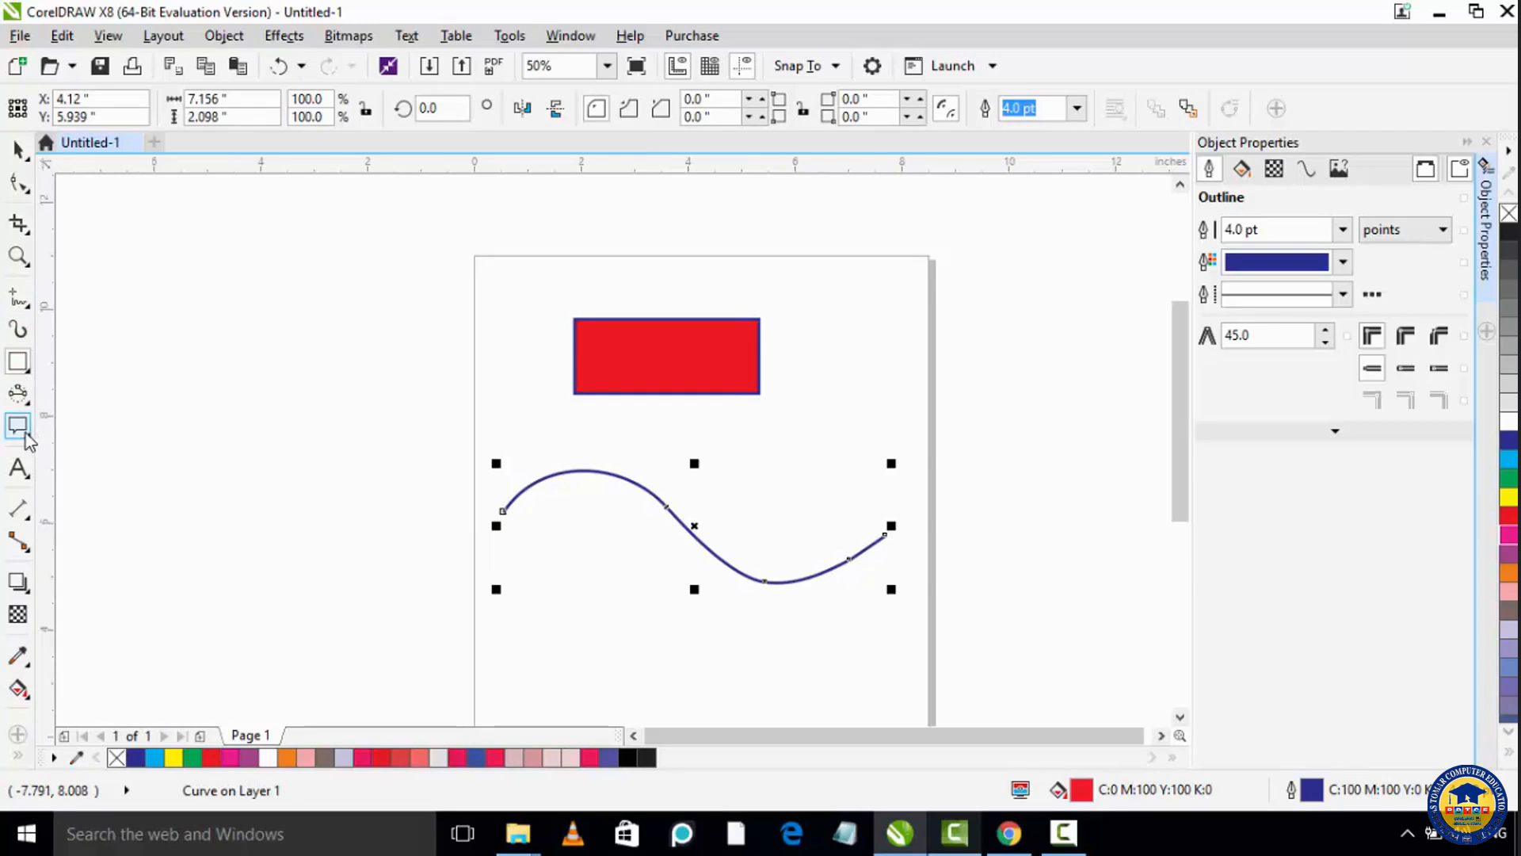
click(17, 393)
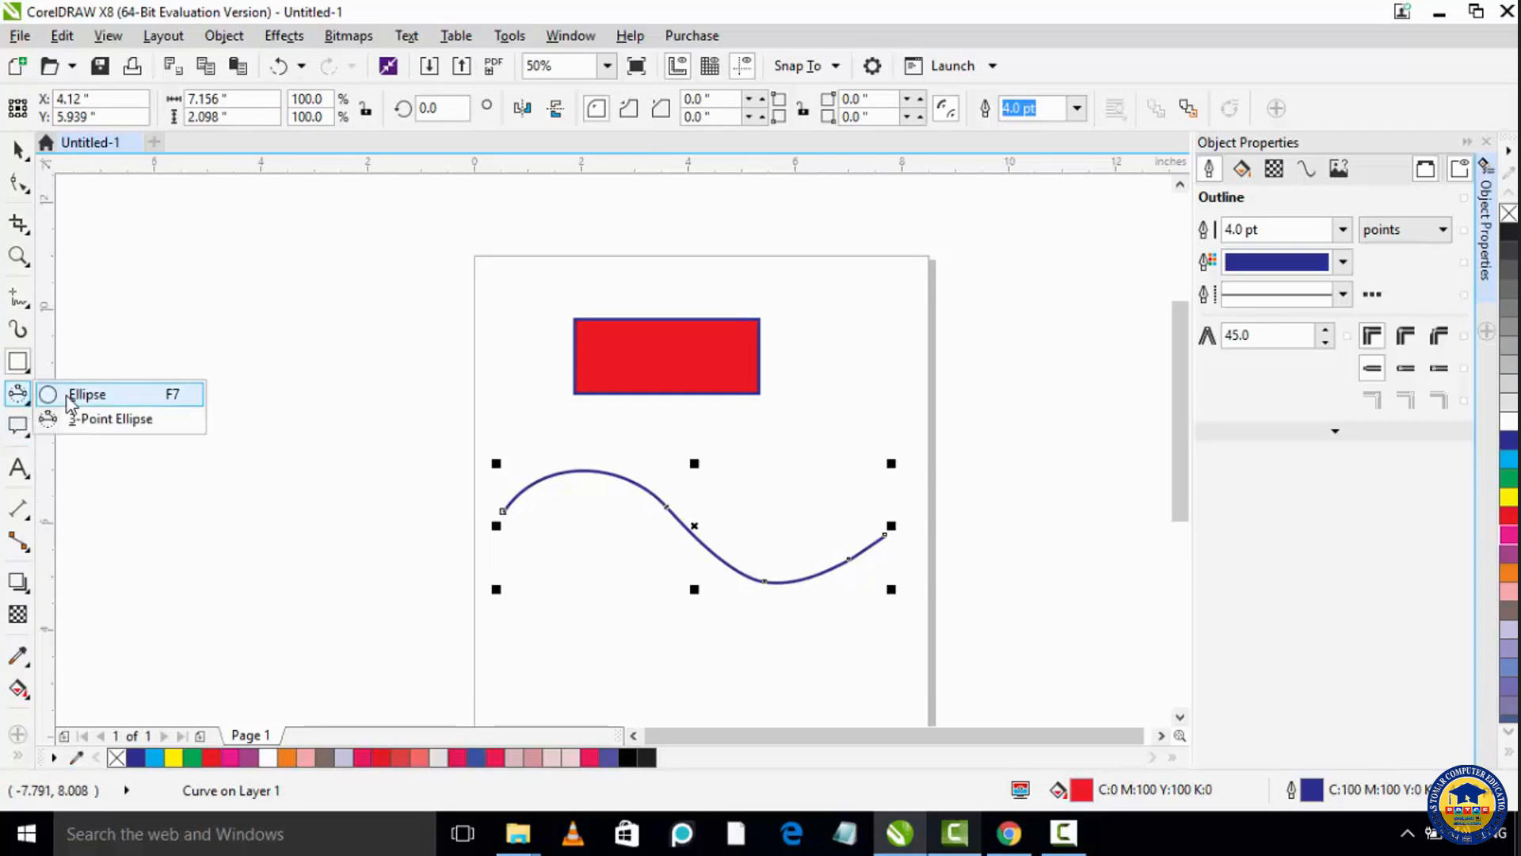
click(72, 395)
drag(669, 570, 545, 373)
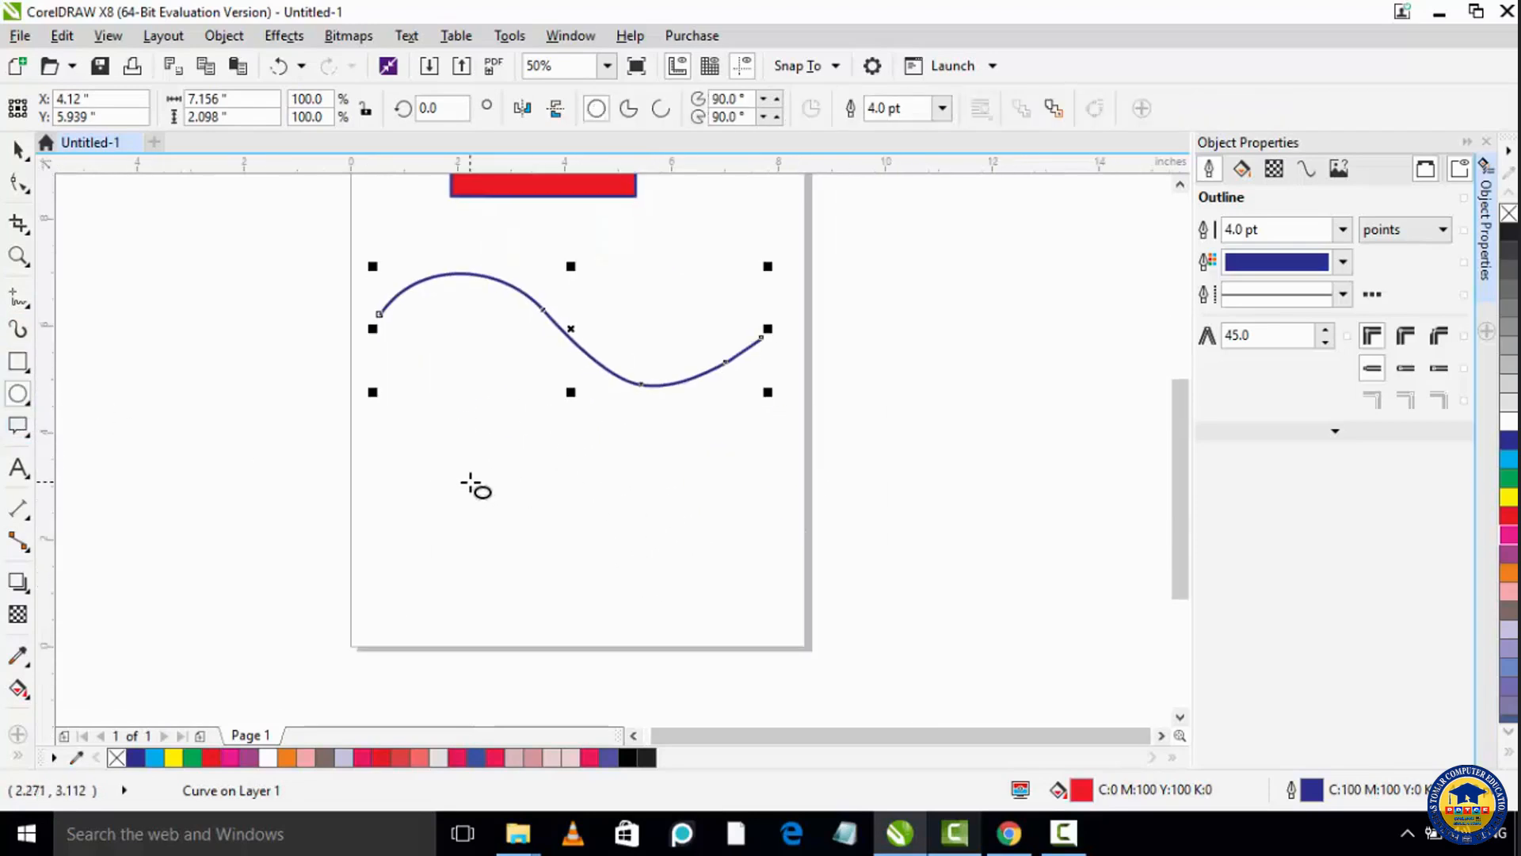
drag(470, 480, 610, 621)
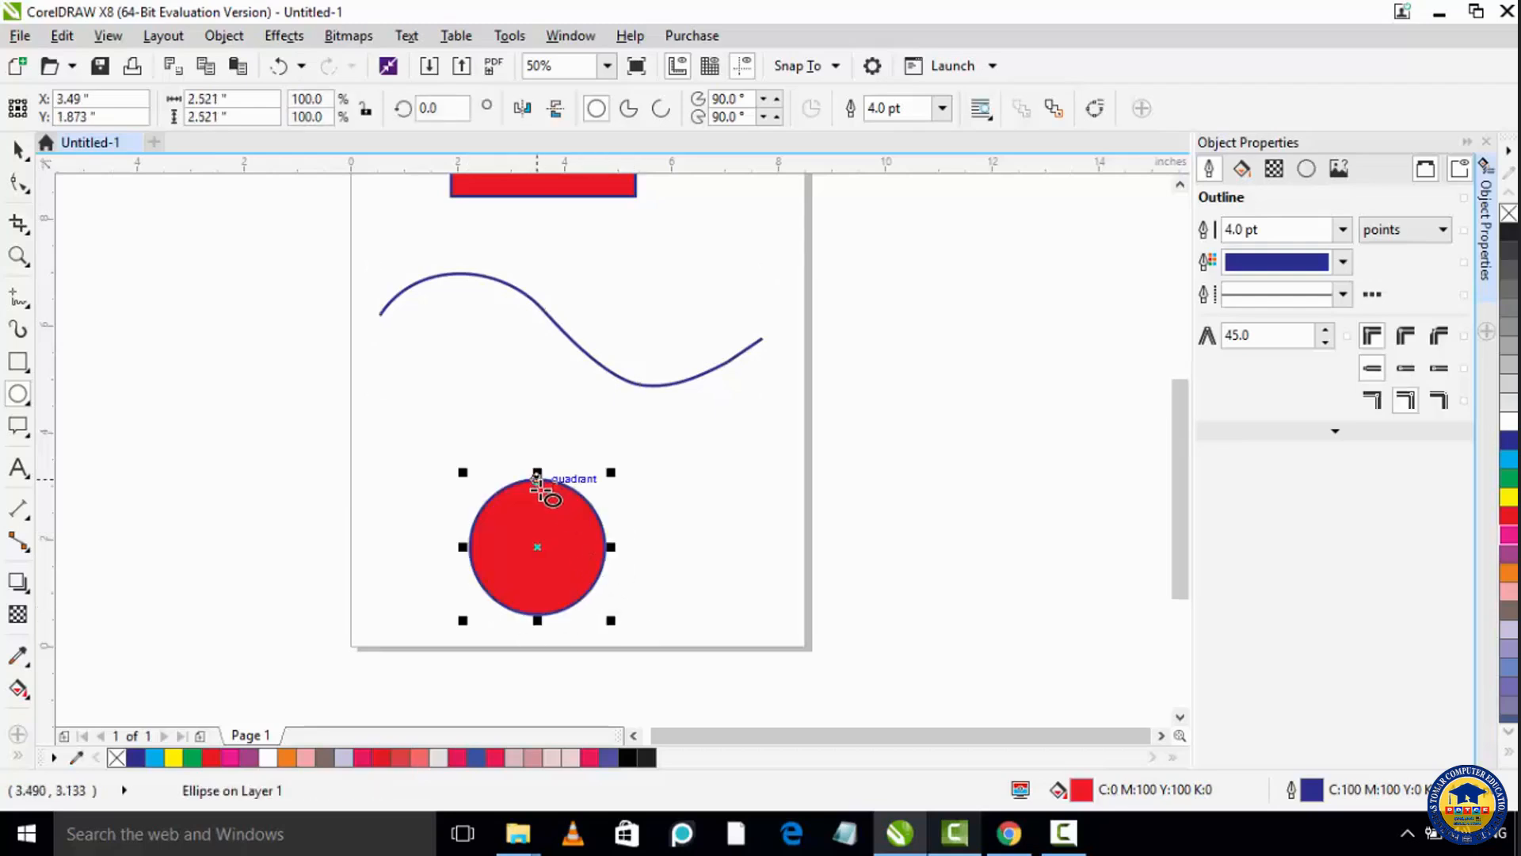
scroll(554, 283, up, 2)
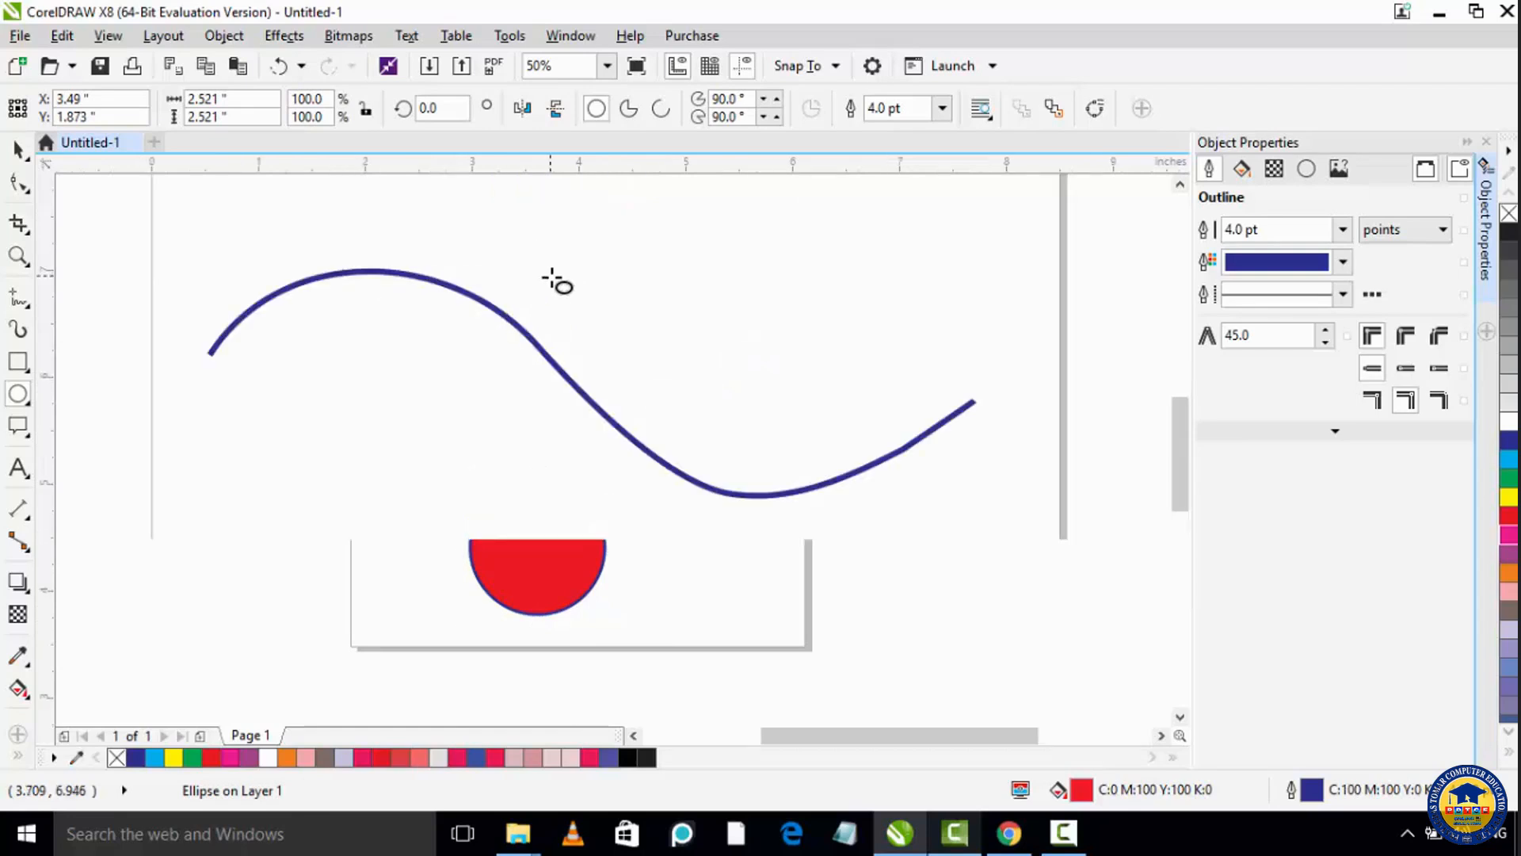
scroll(557, 281, down, 2)
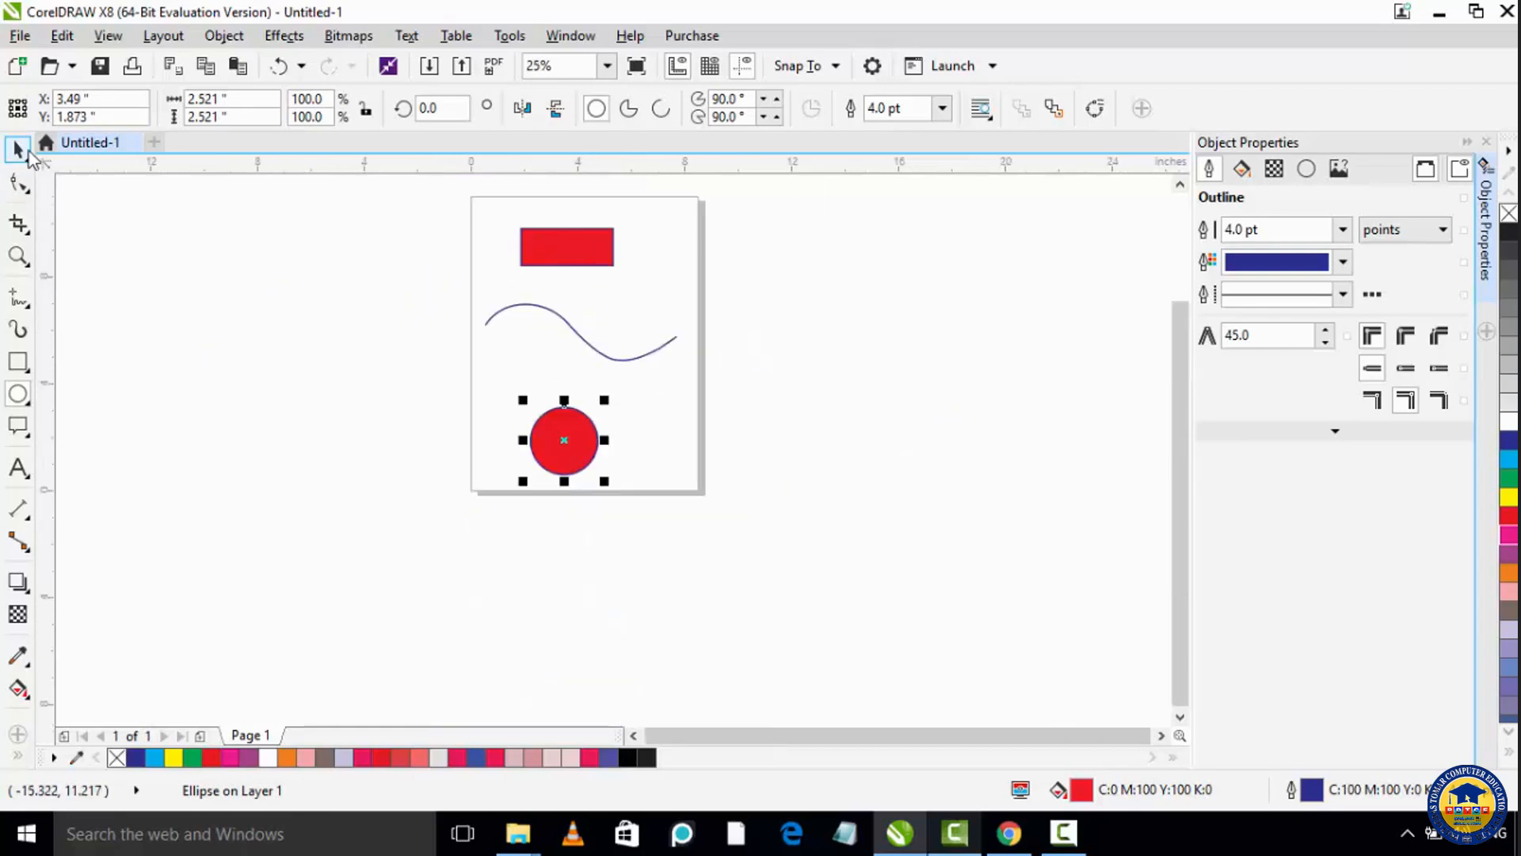
Step: Remove the red fill from the rectangle and the circle, keeping only their outlines
click(564, 246)
scroll(644, 278, up, 2)
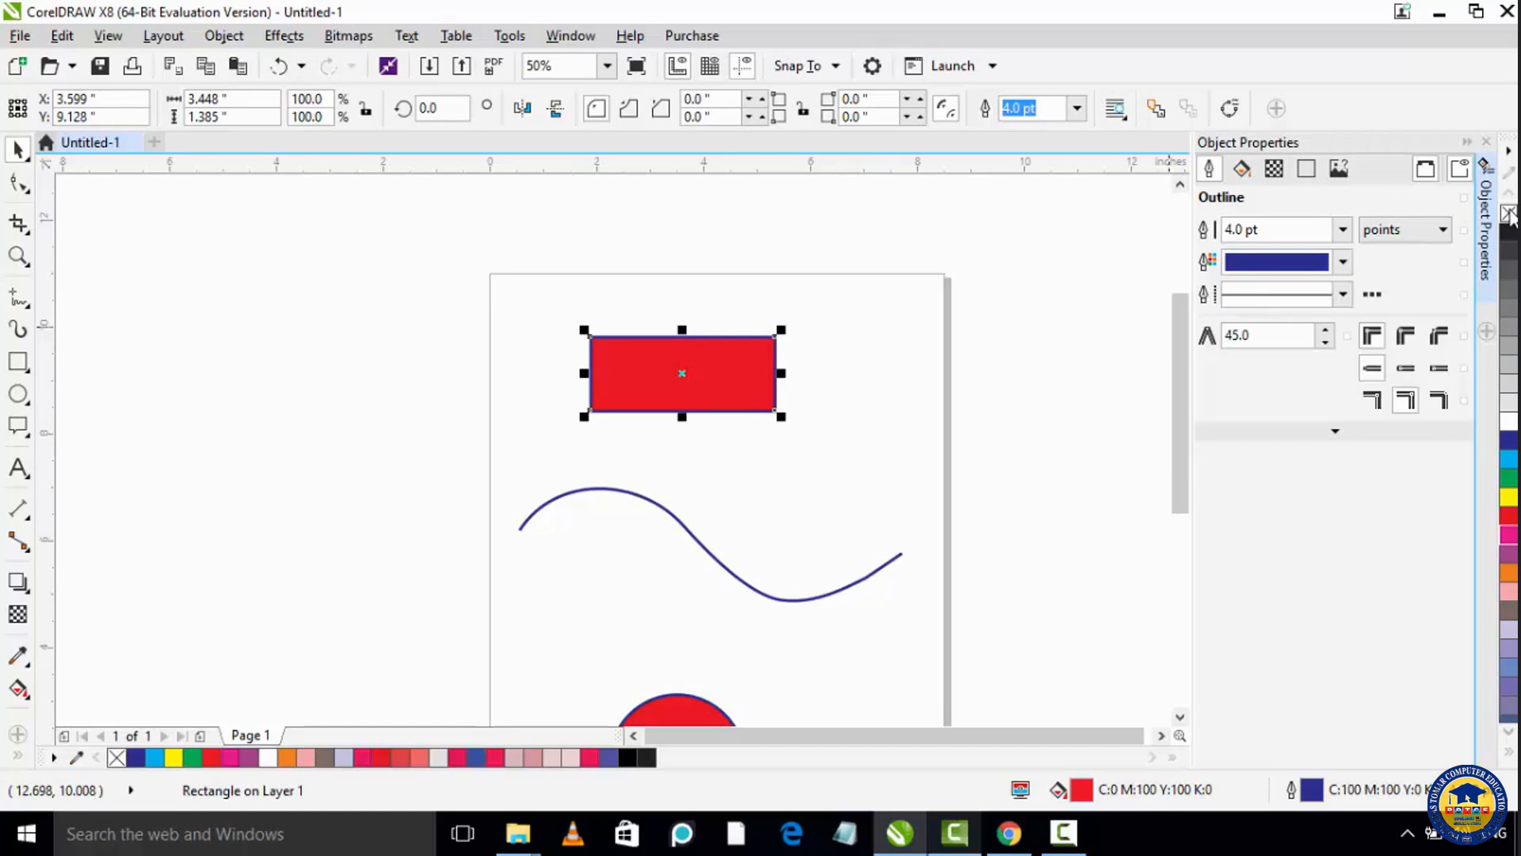
click(1509, 212)
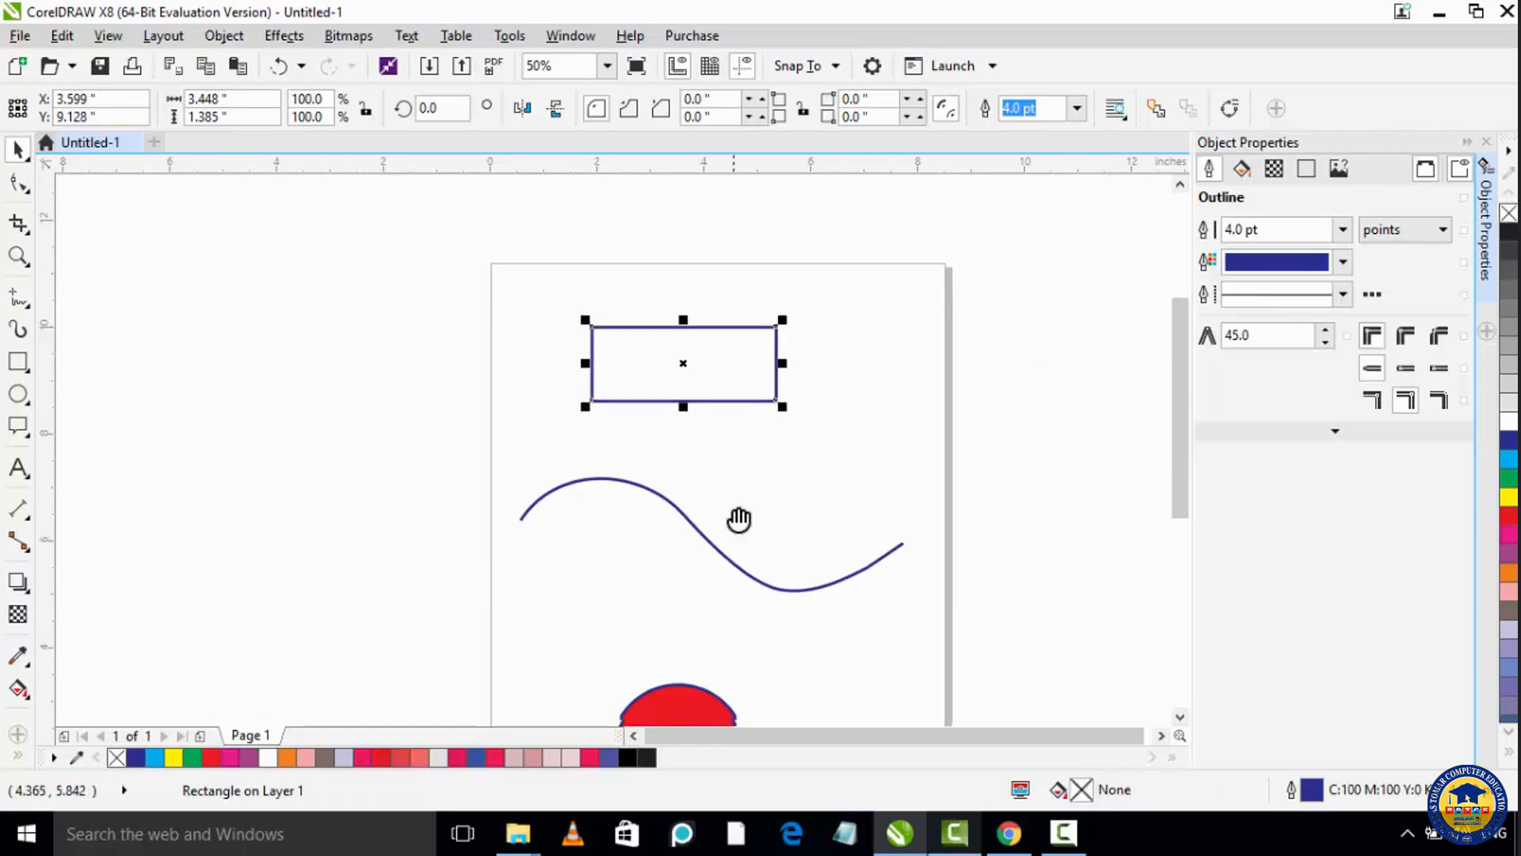
scroll(740, 520, down, 1)
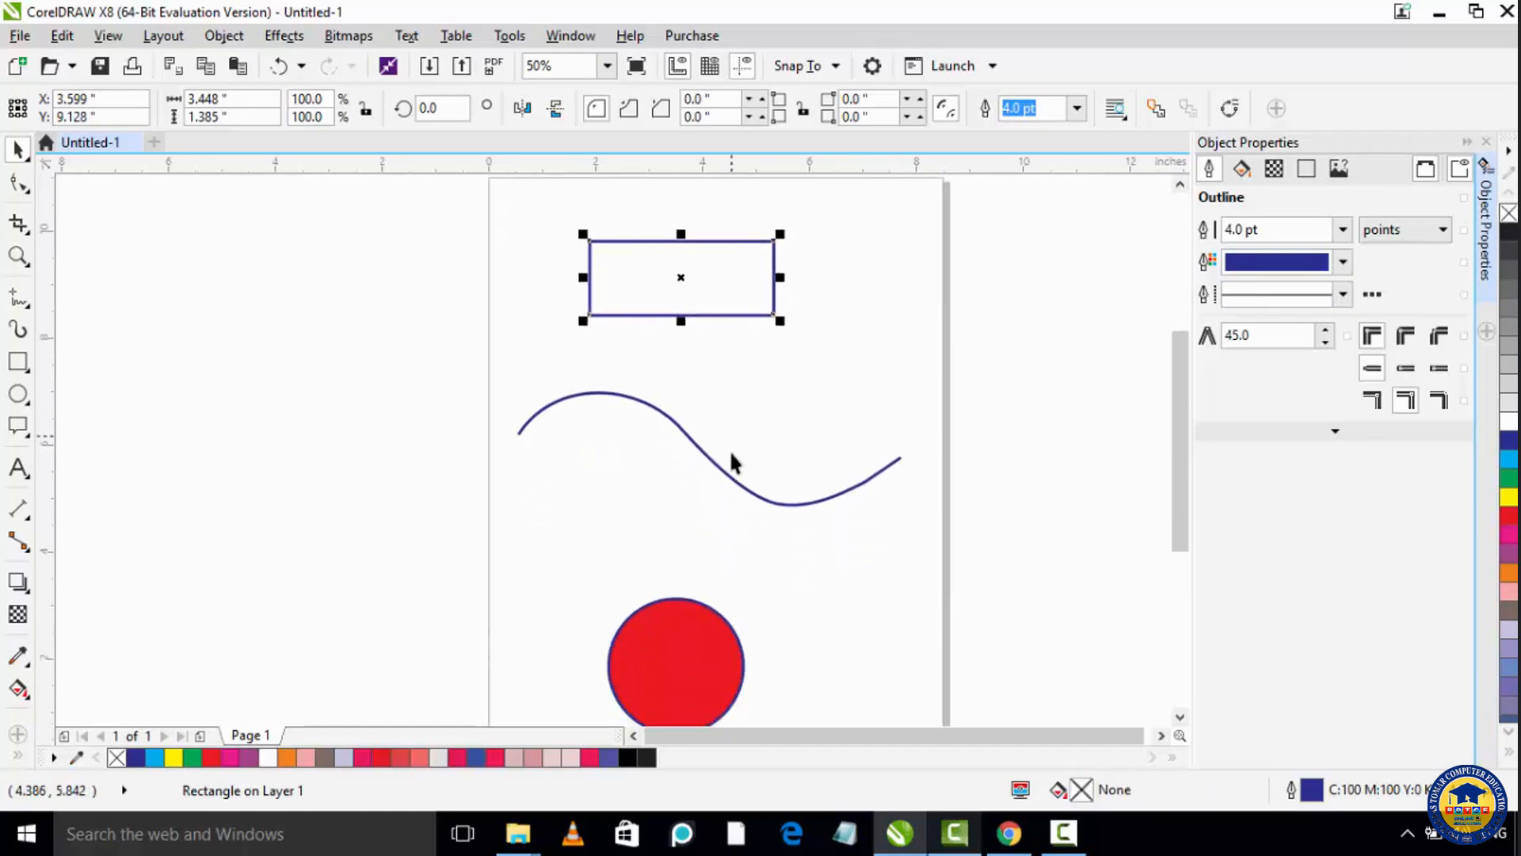
click(696, 672)
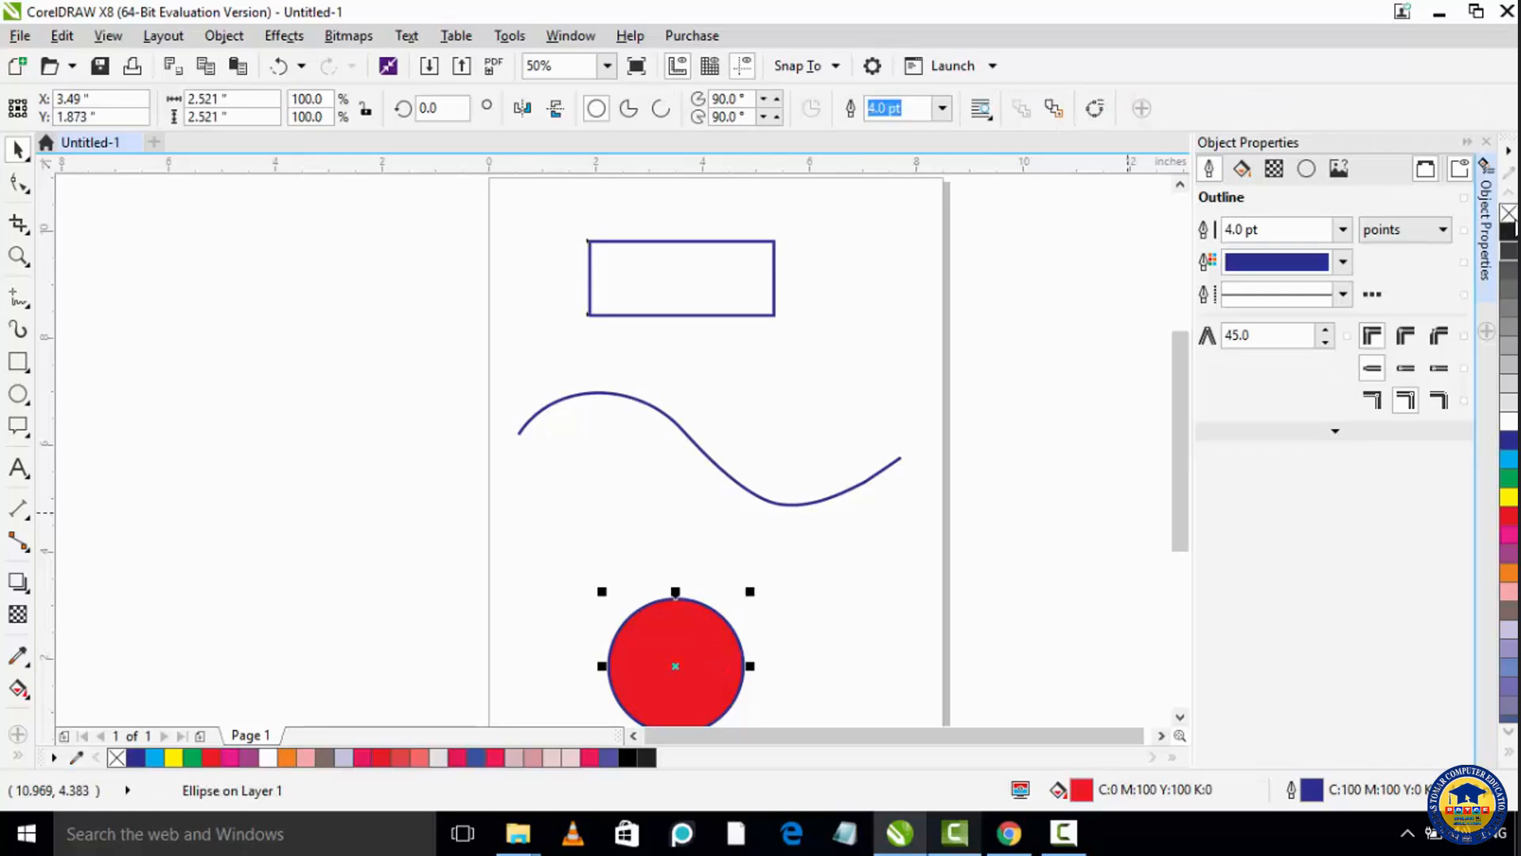
click(1508, 214)
drag(679, 665, 701, 594)
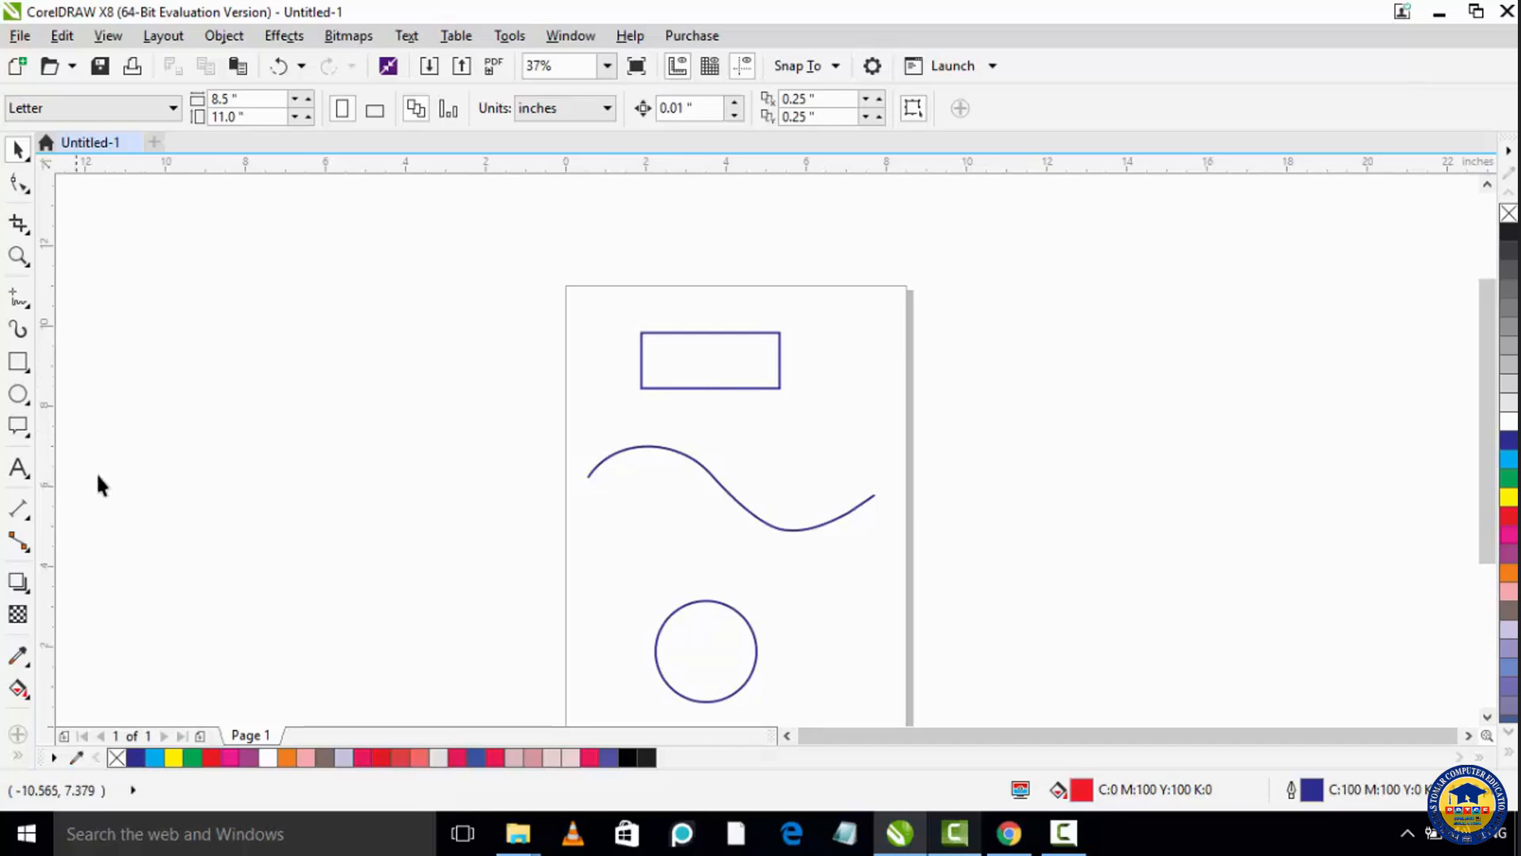
Step: Add the text "ISHTWORLD.COM SMARTO SYSTEMS" along the freehand curve, starting near its left end
click(20, 469)
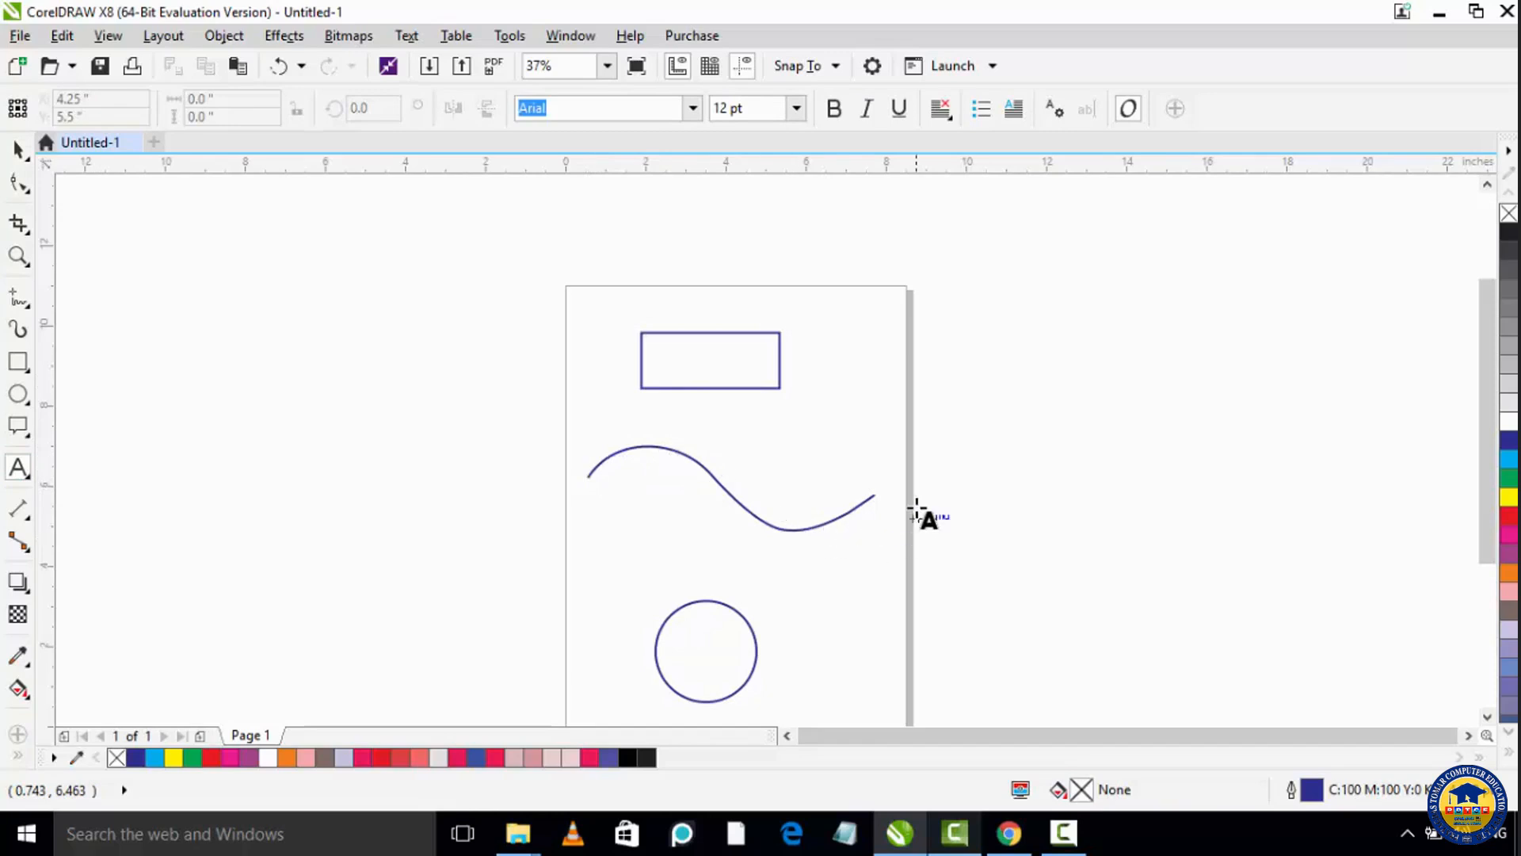
click(598, 468)
scroll(594, 469, up, 4)
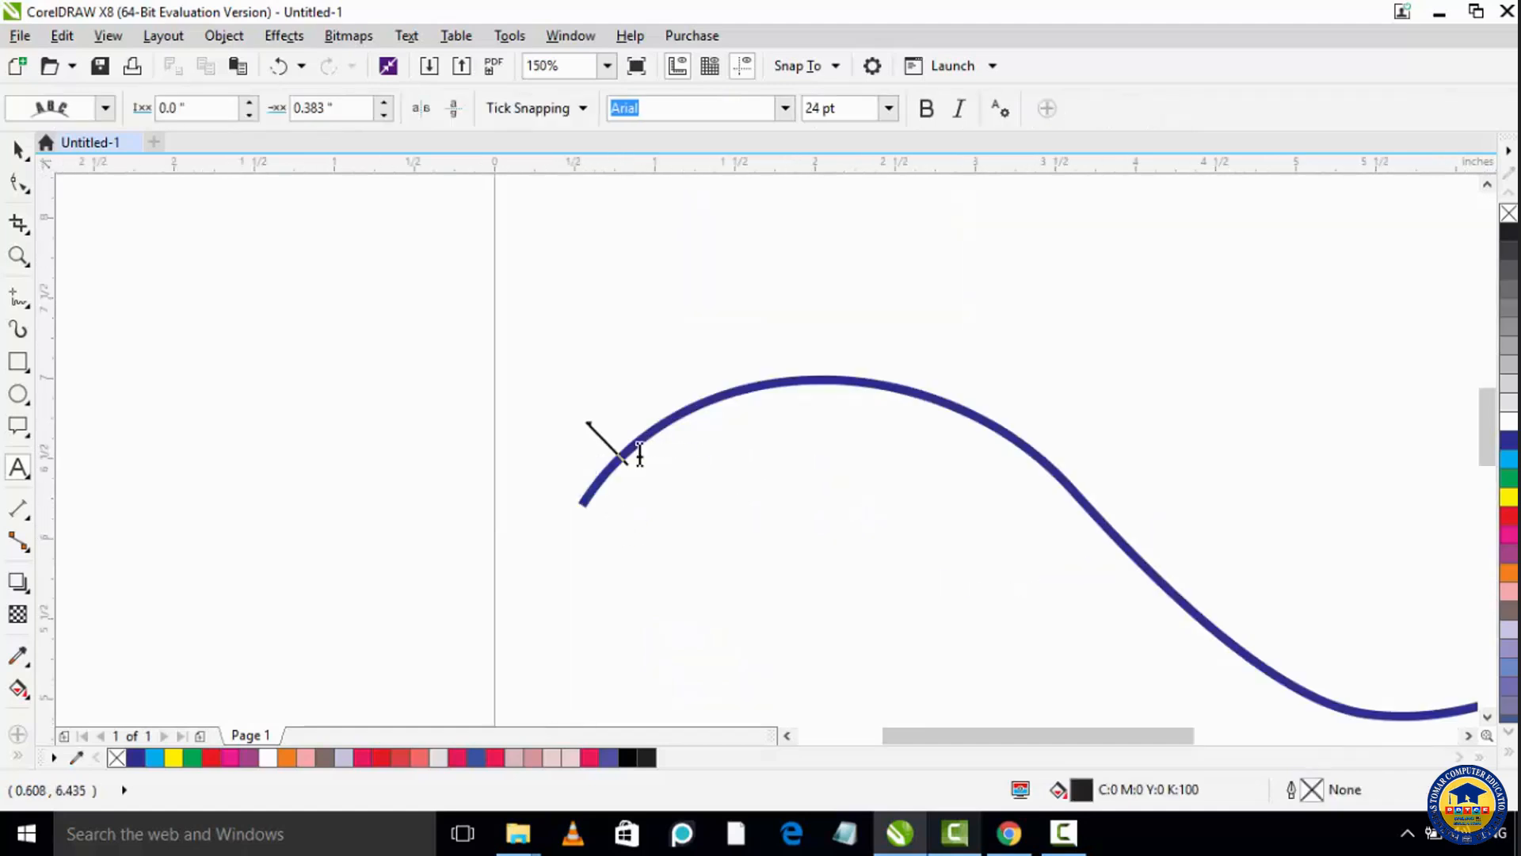
drag(724, 485, 495, 525)
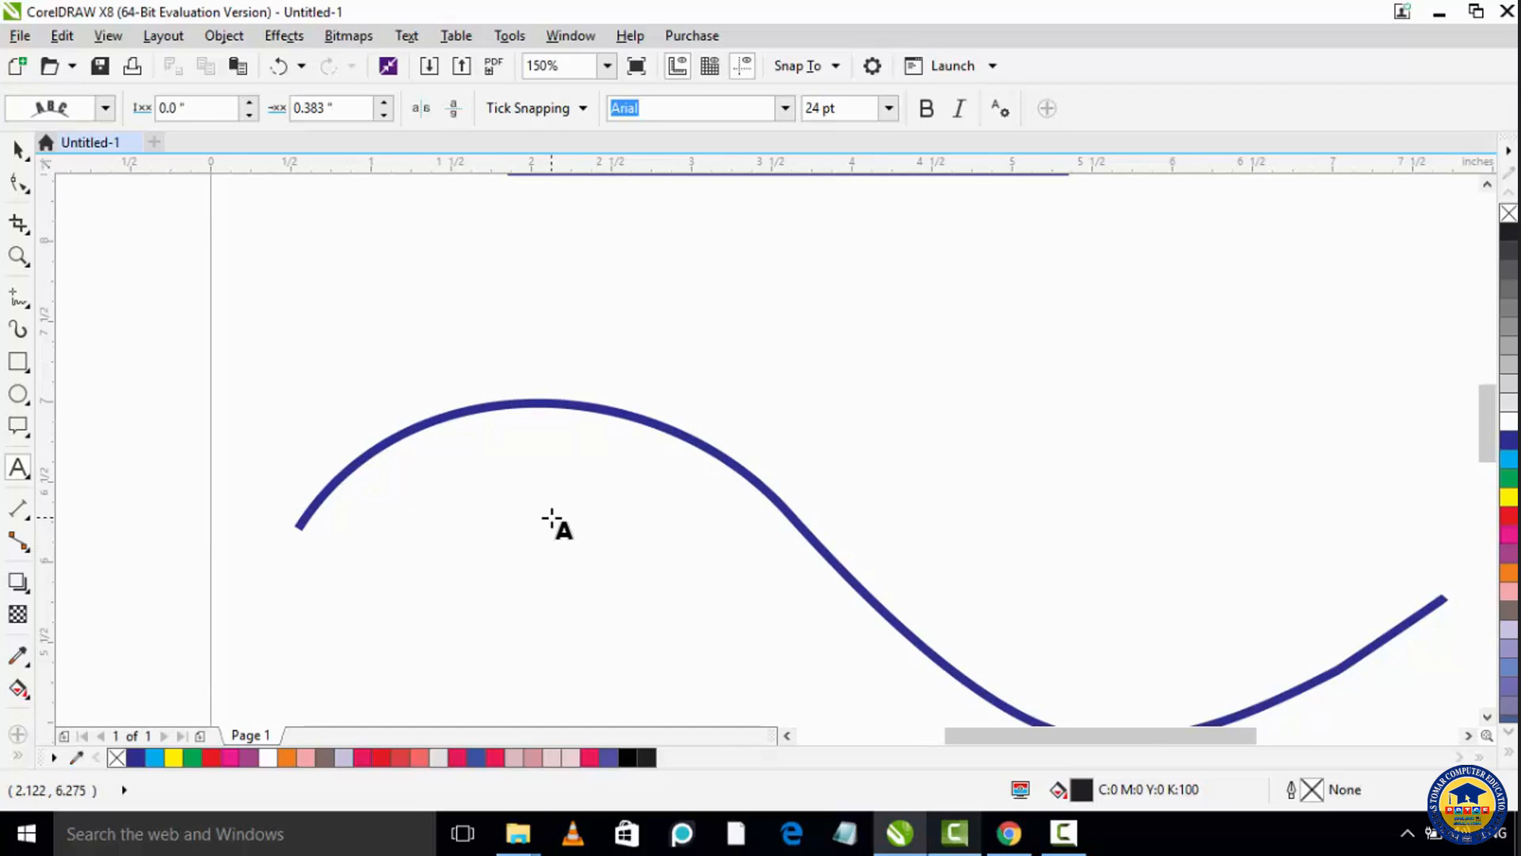
text(IS)
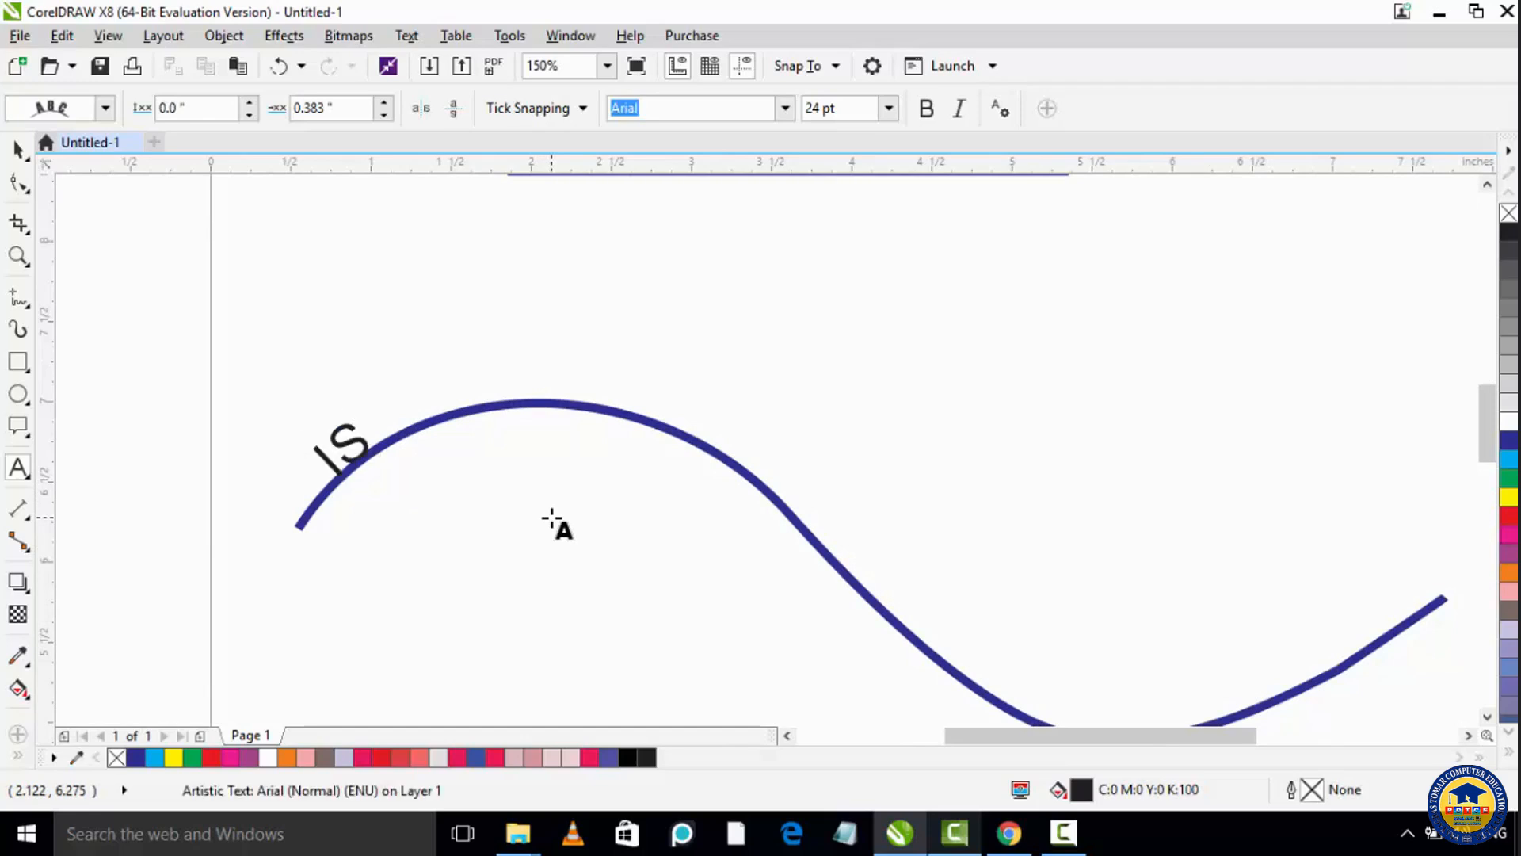
text(HTWO)
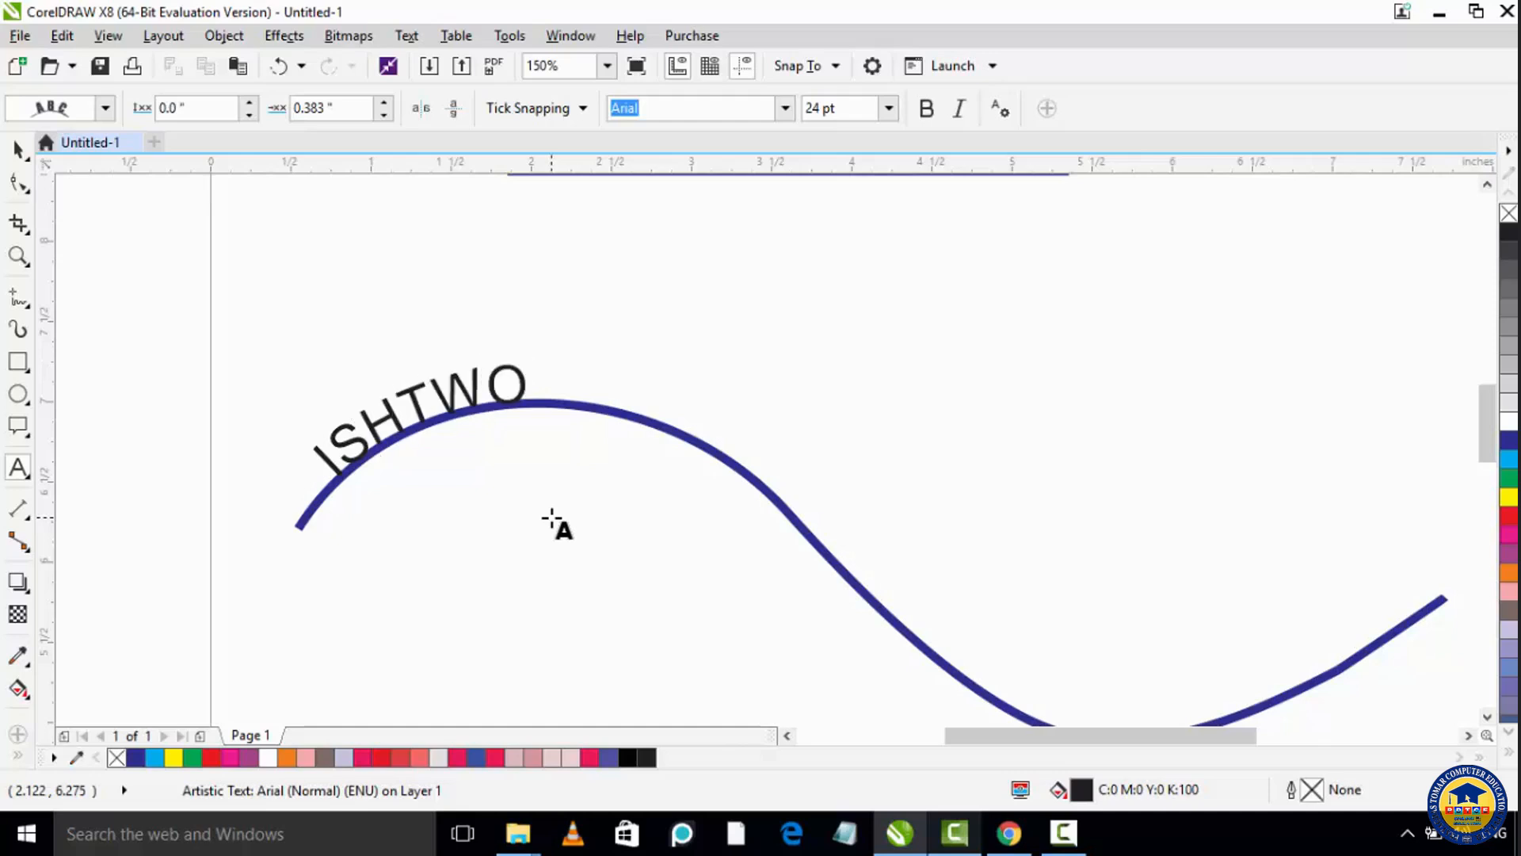
text(RLD)
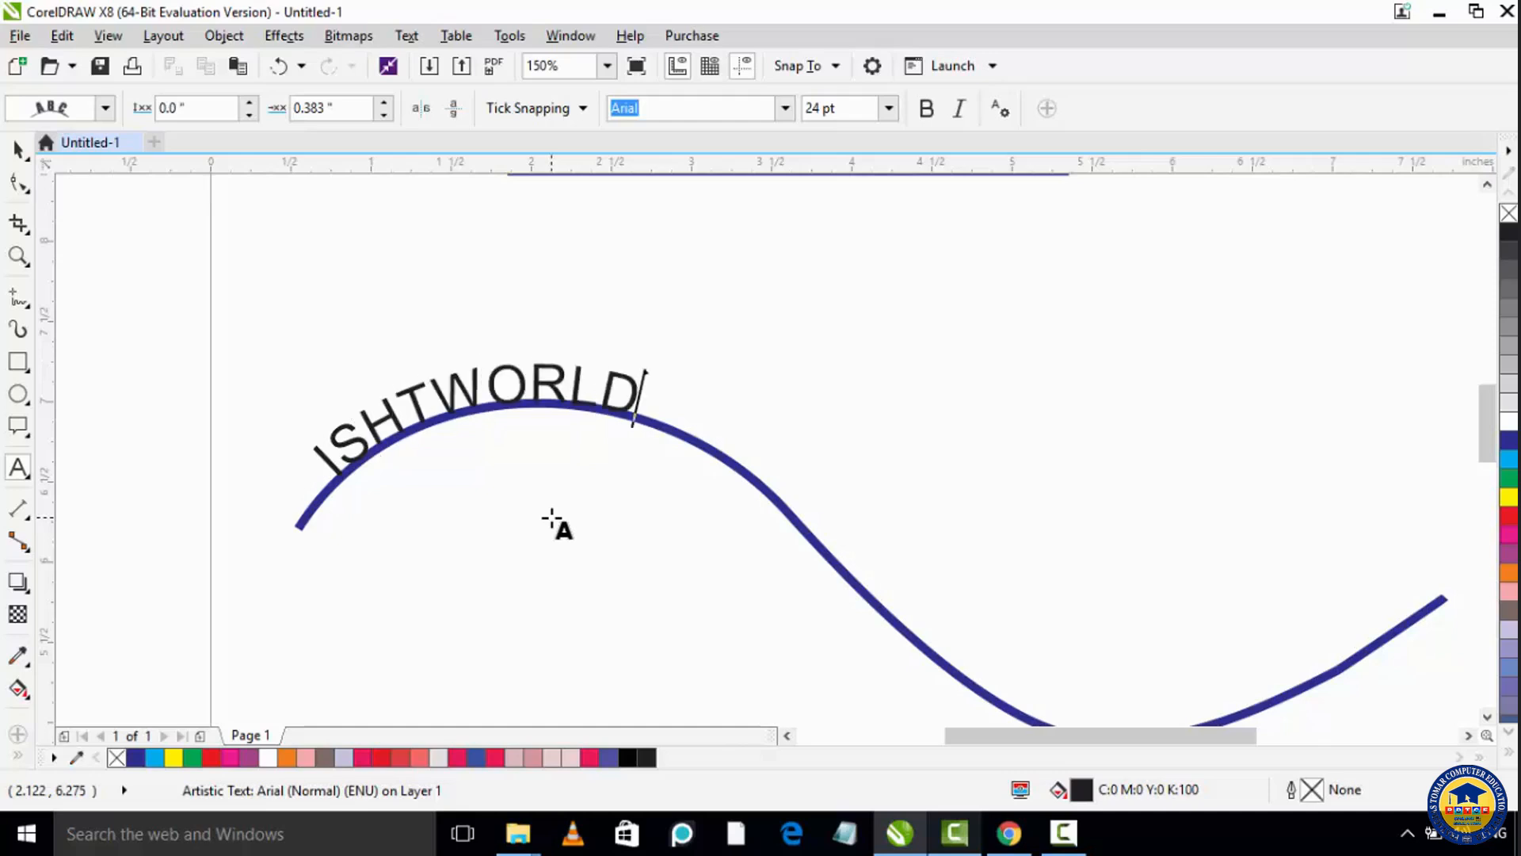
text(.COM)
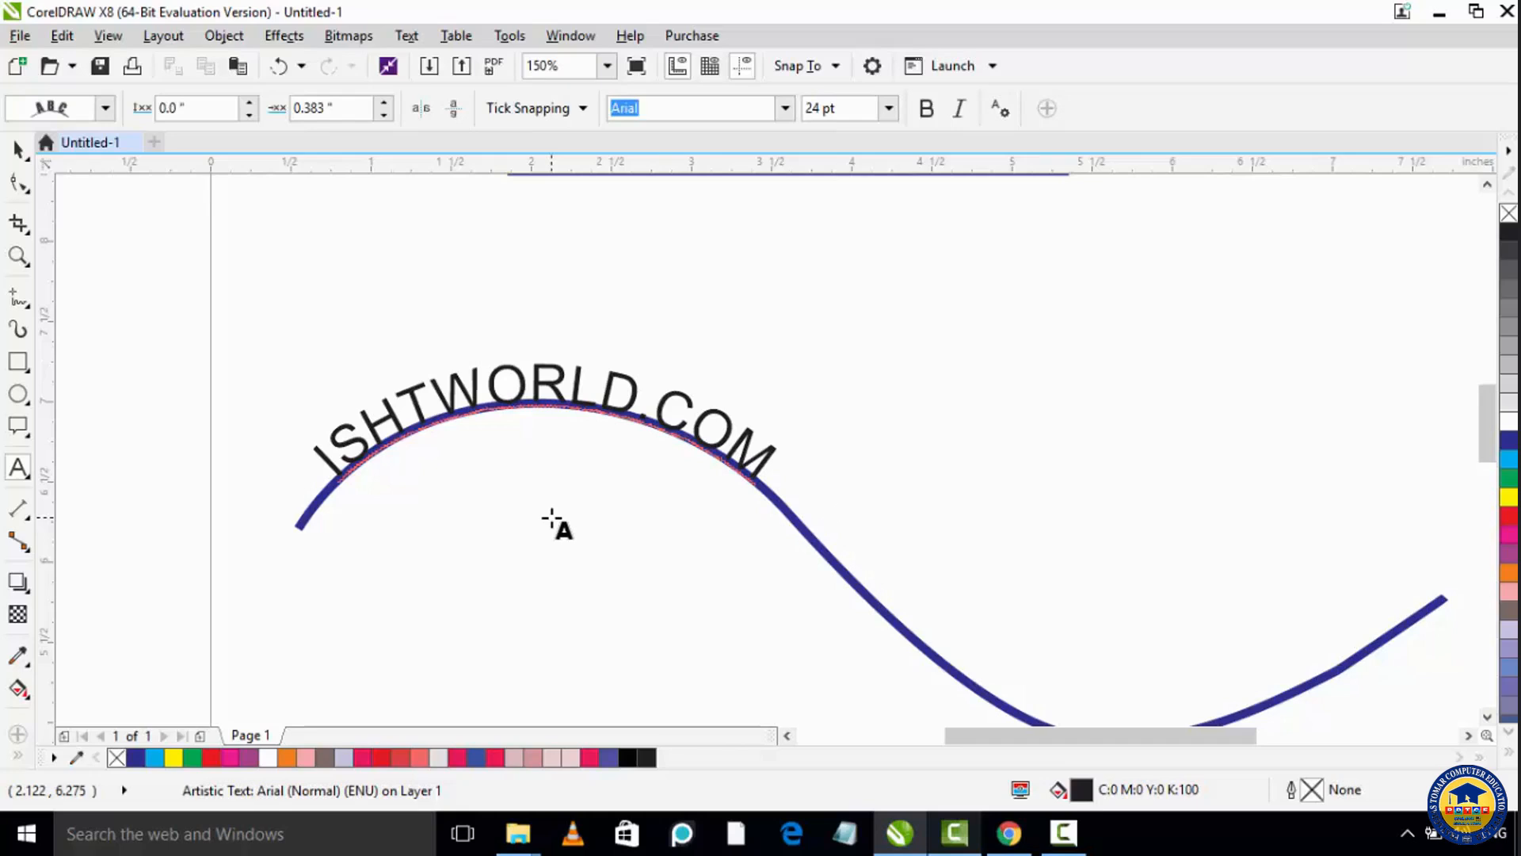
text(SMA)
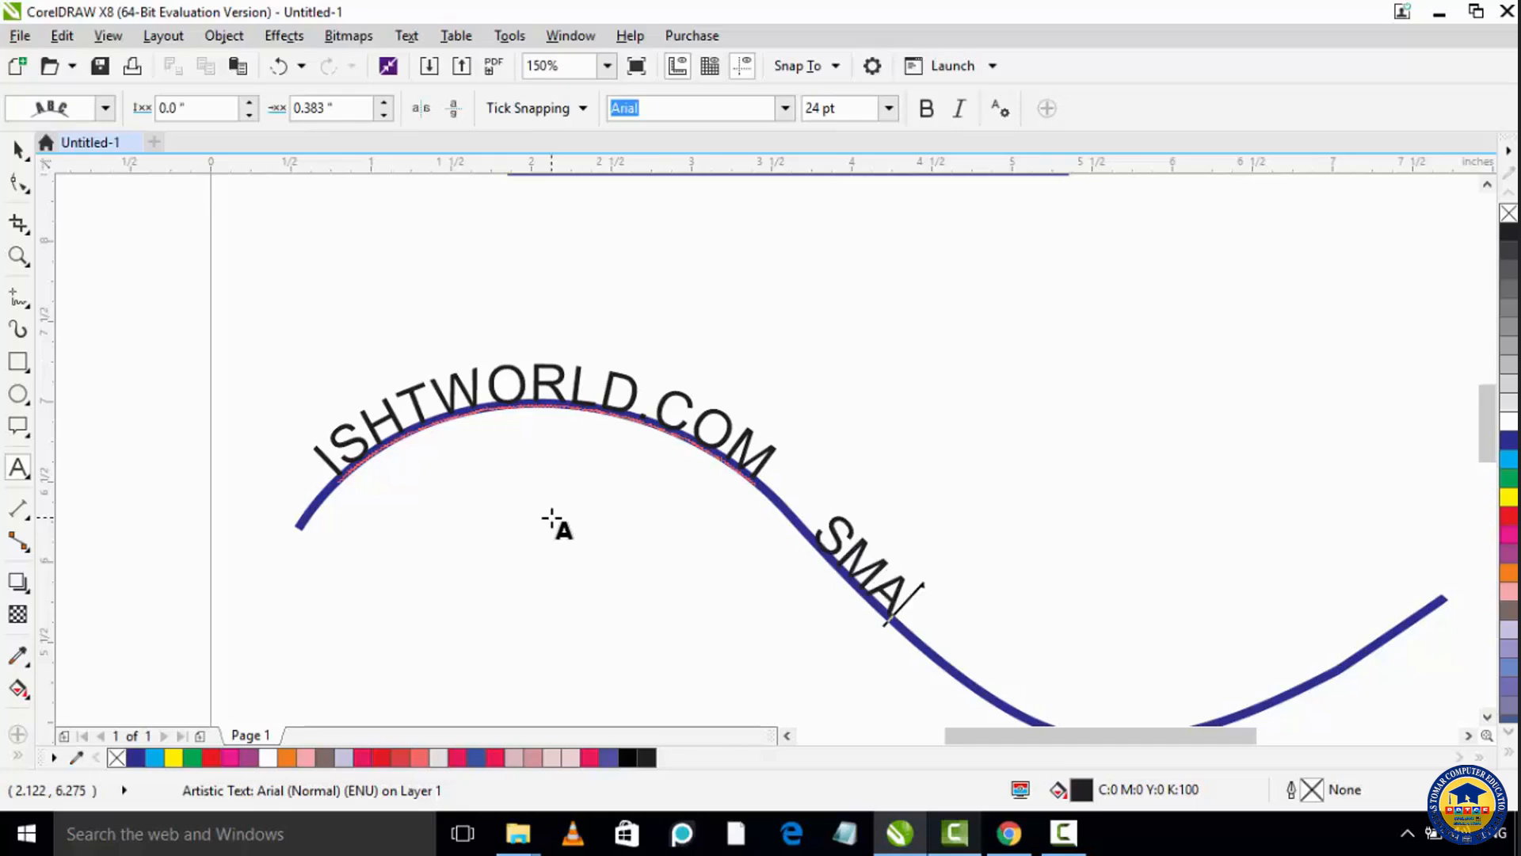
text(RTO SYS)
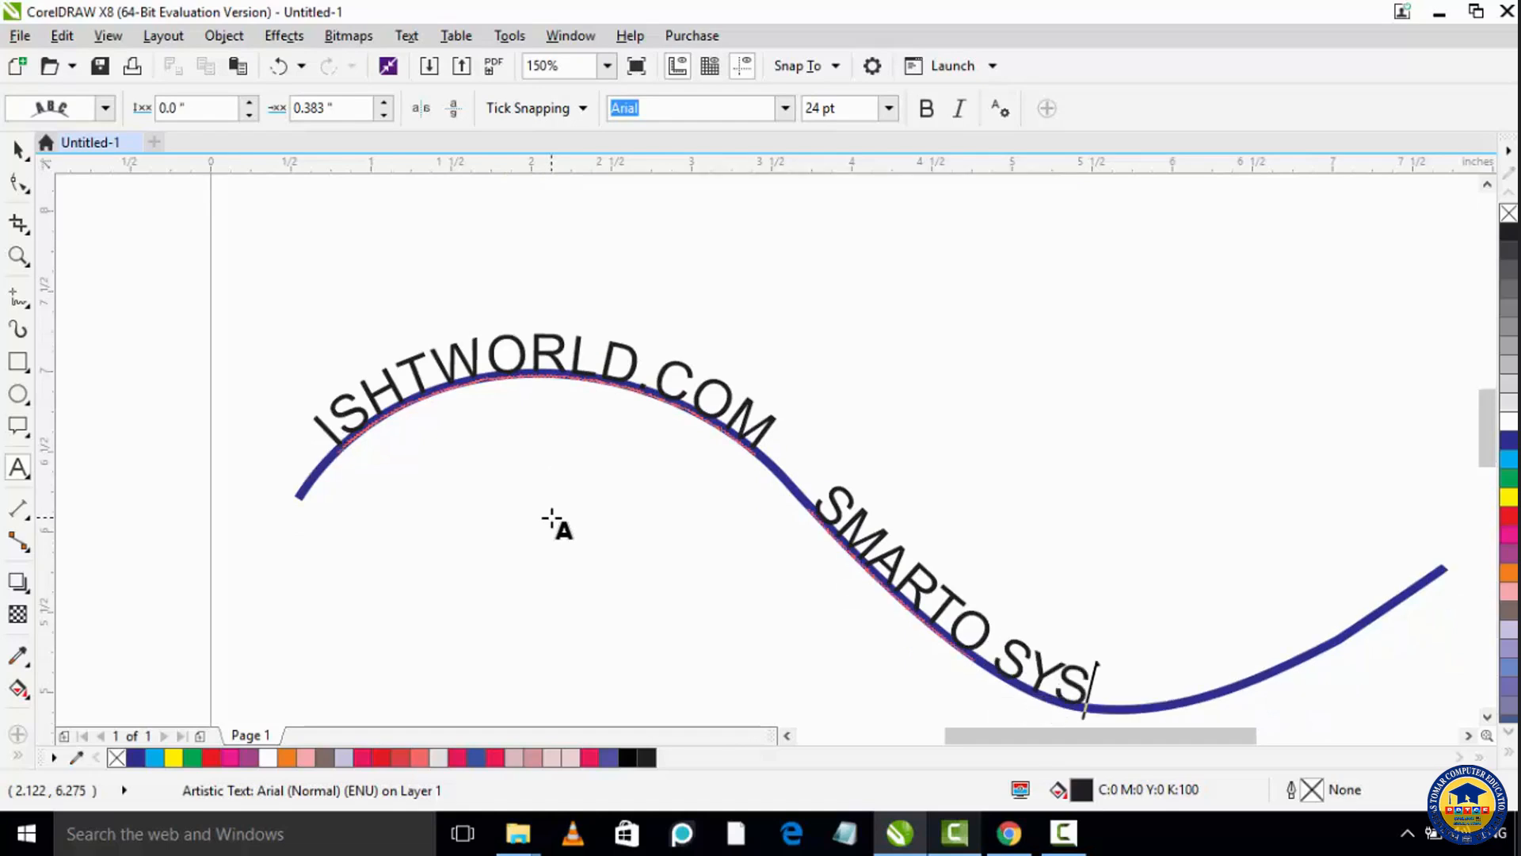
text(TEMS)
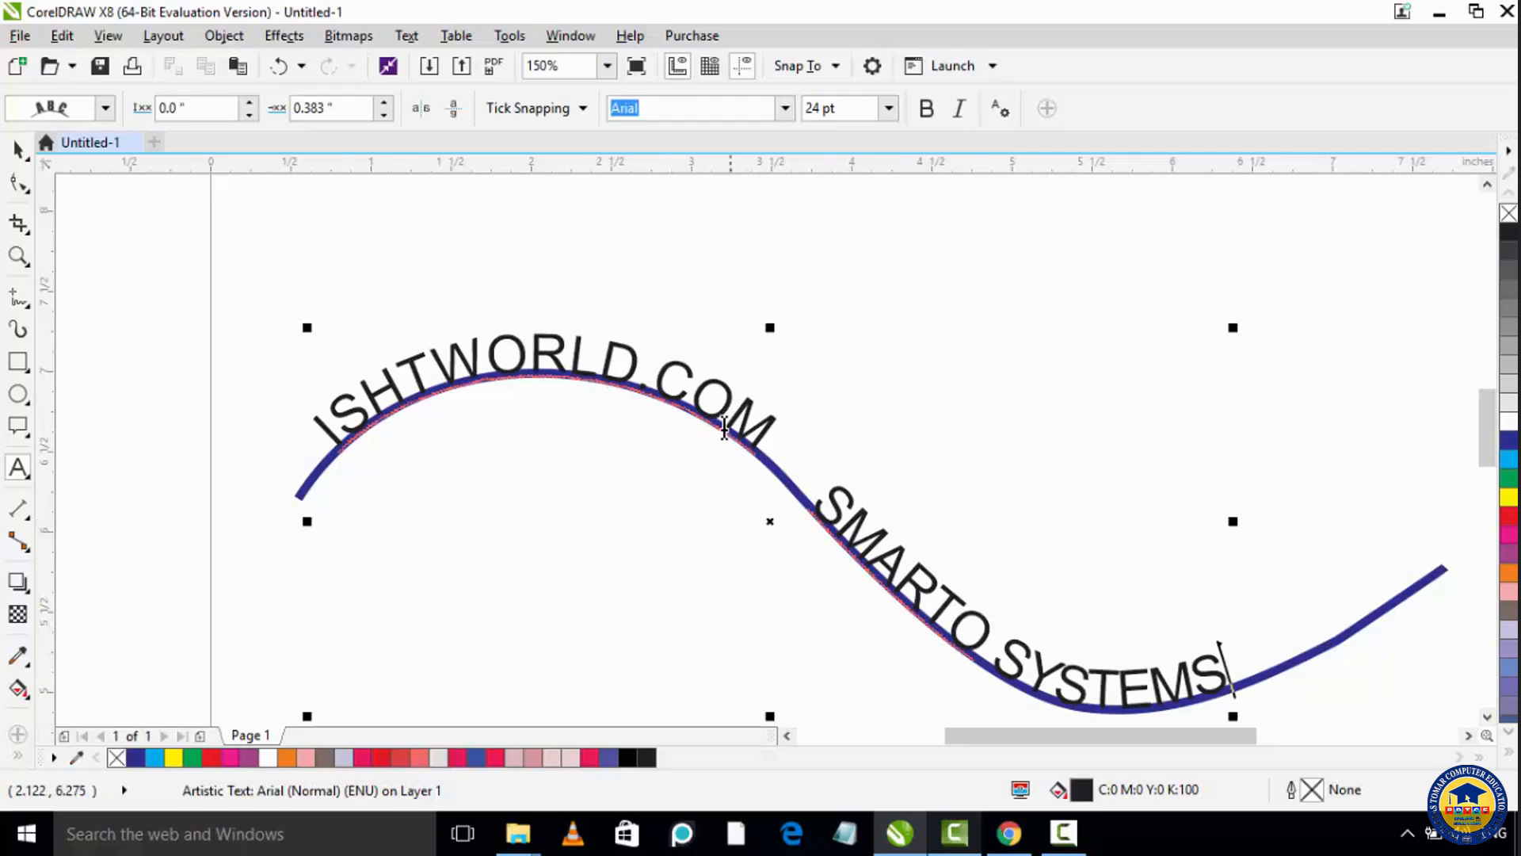
Step: Add the text "ISHTWORLD.COM AND SMARTO SYSTEMS IN BEST WEBSITE" along the rectangle's outline
scroll(848, 536, down, 1)
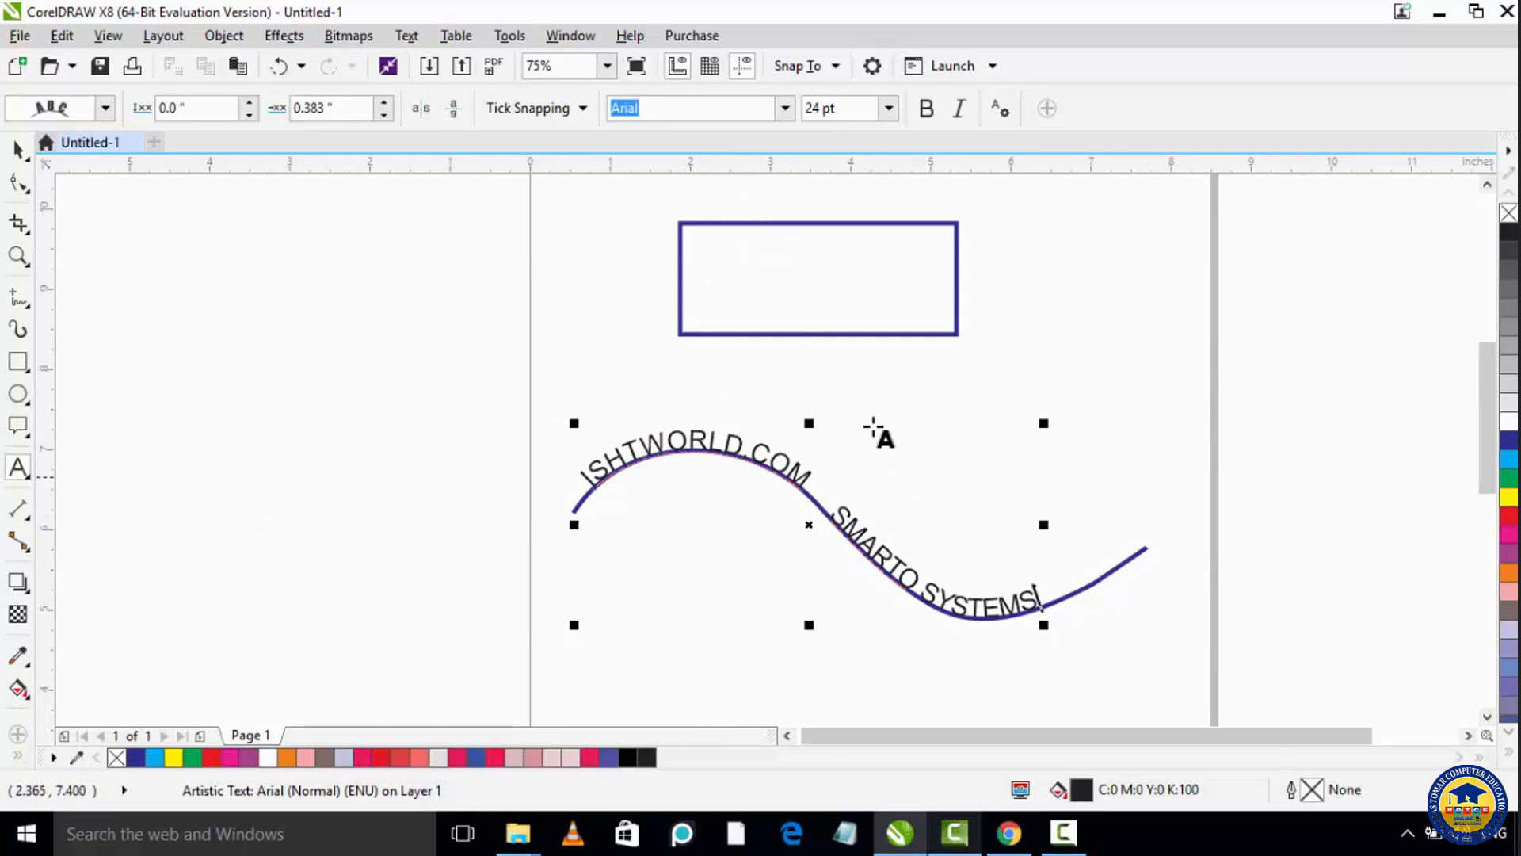
drag(992, 387, 917, 567)
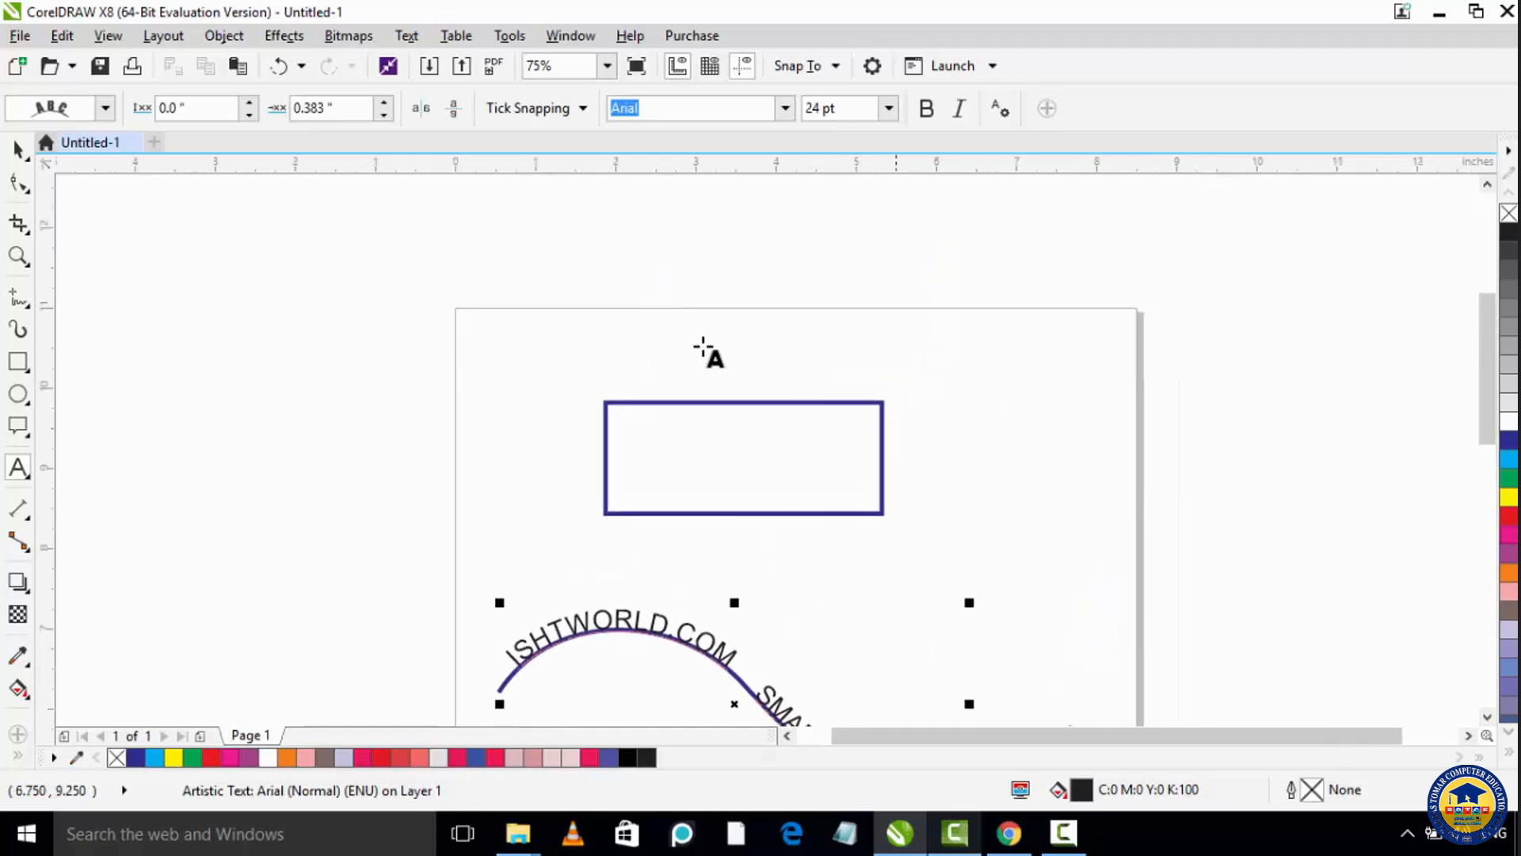
click(621, 393)
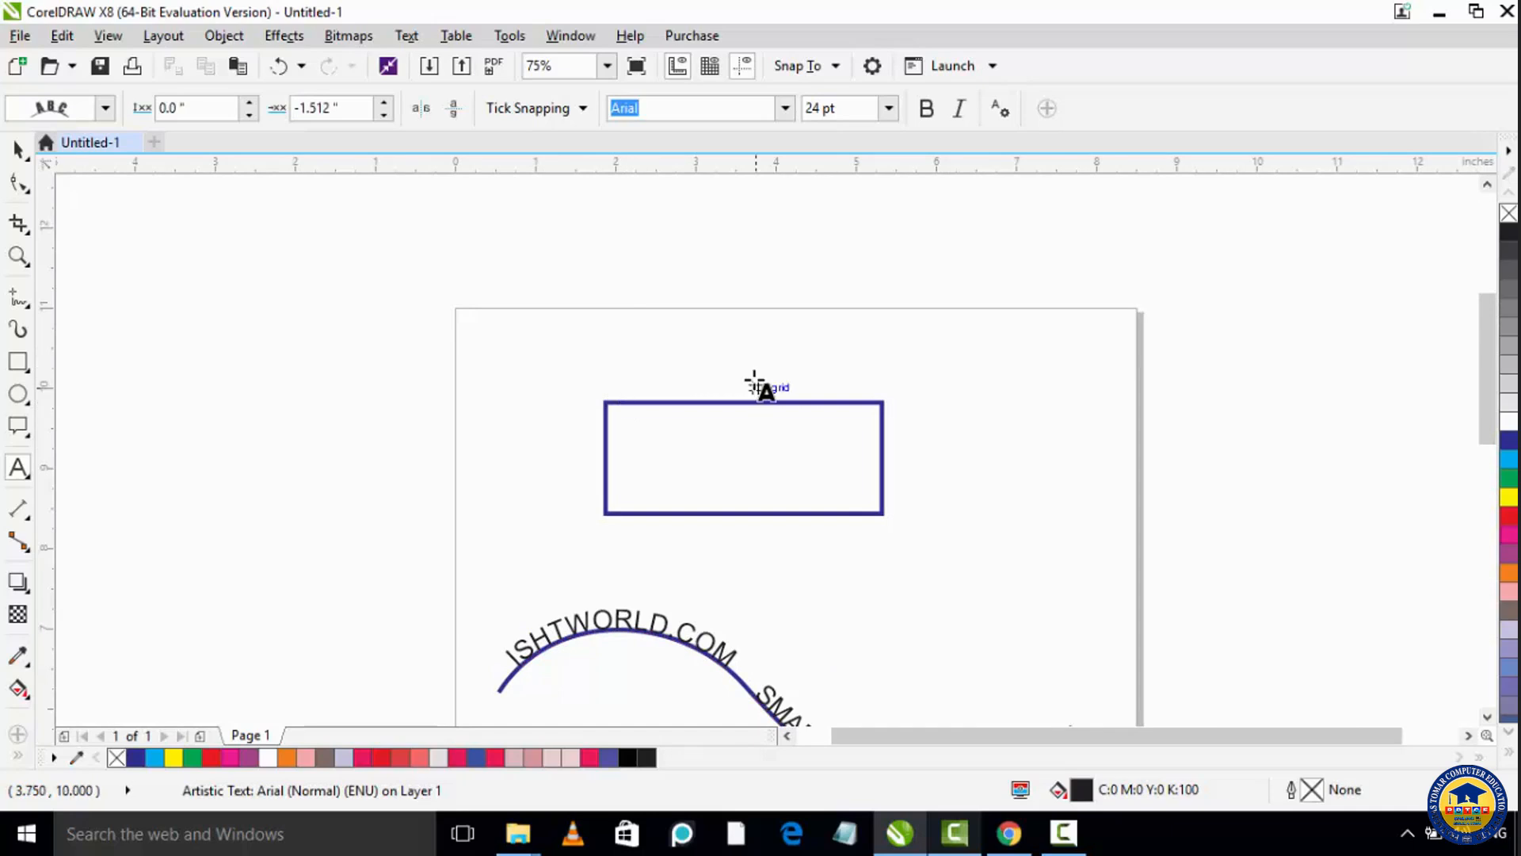
key(BackSpace)
text(WORLD.COM)
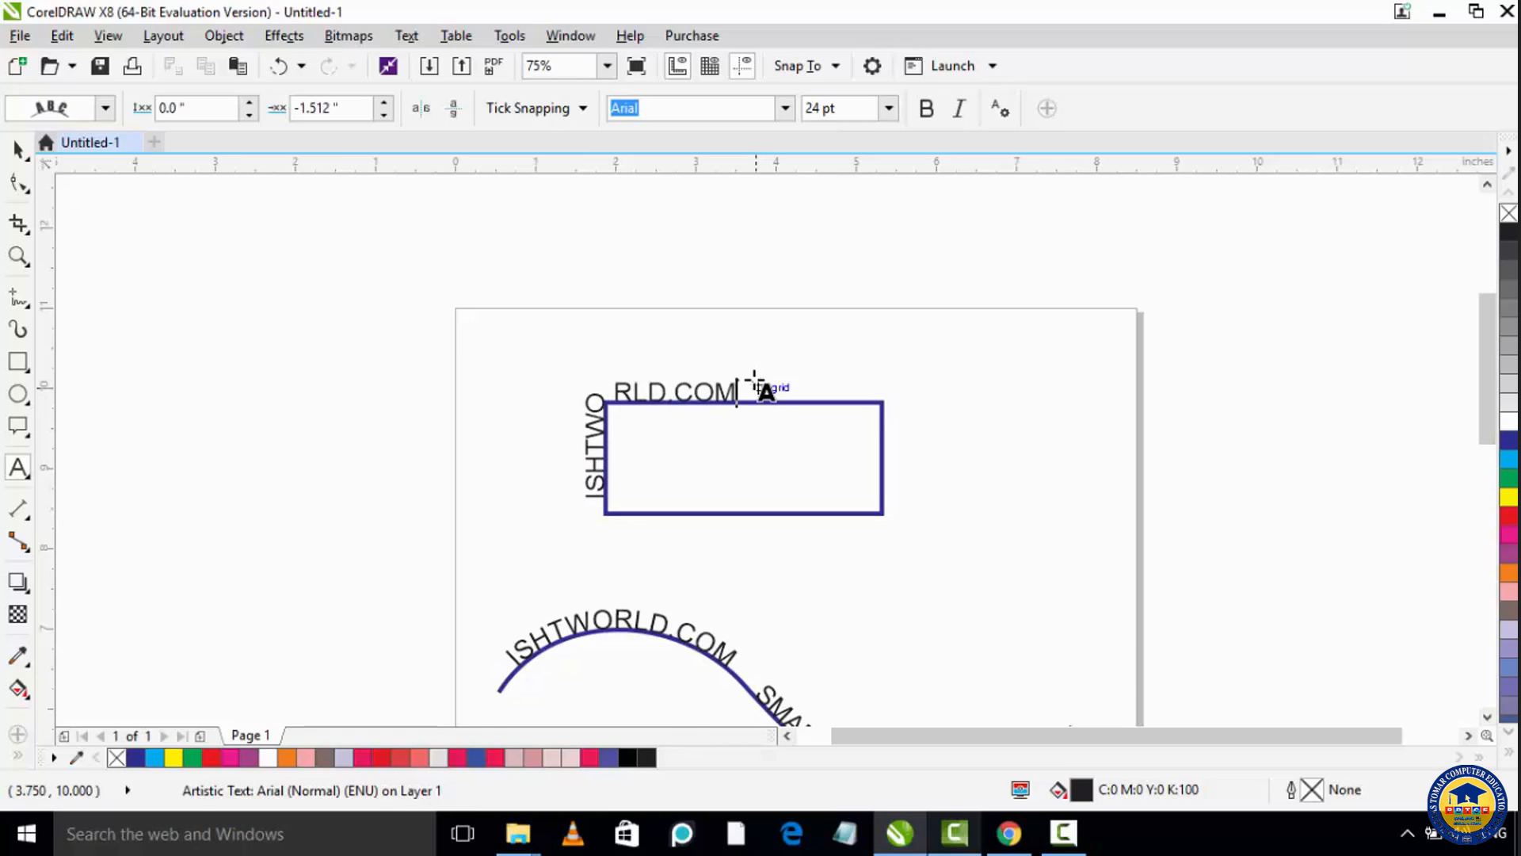
text( AND SMA)
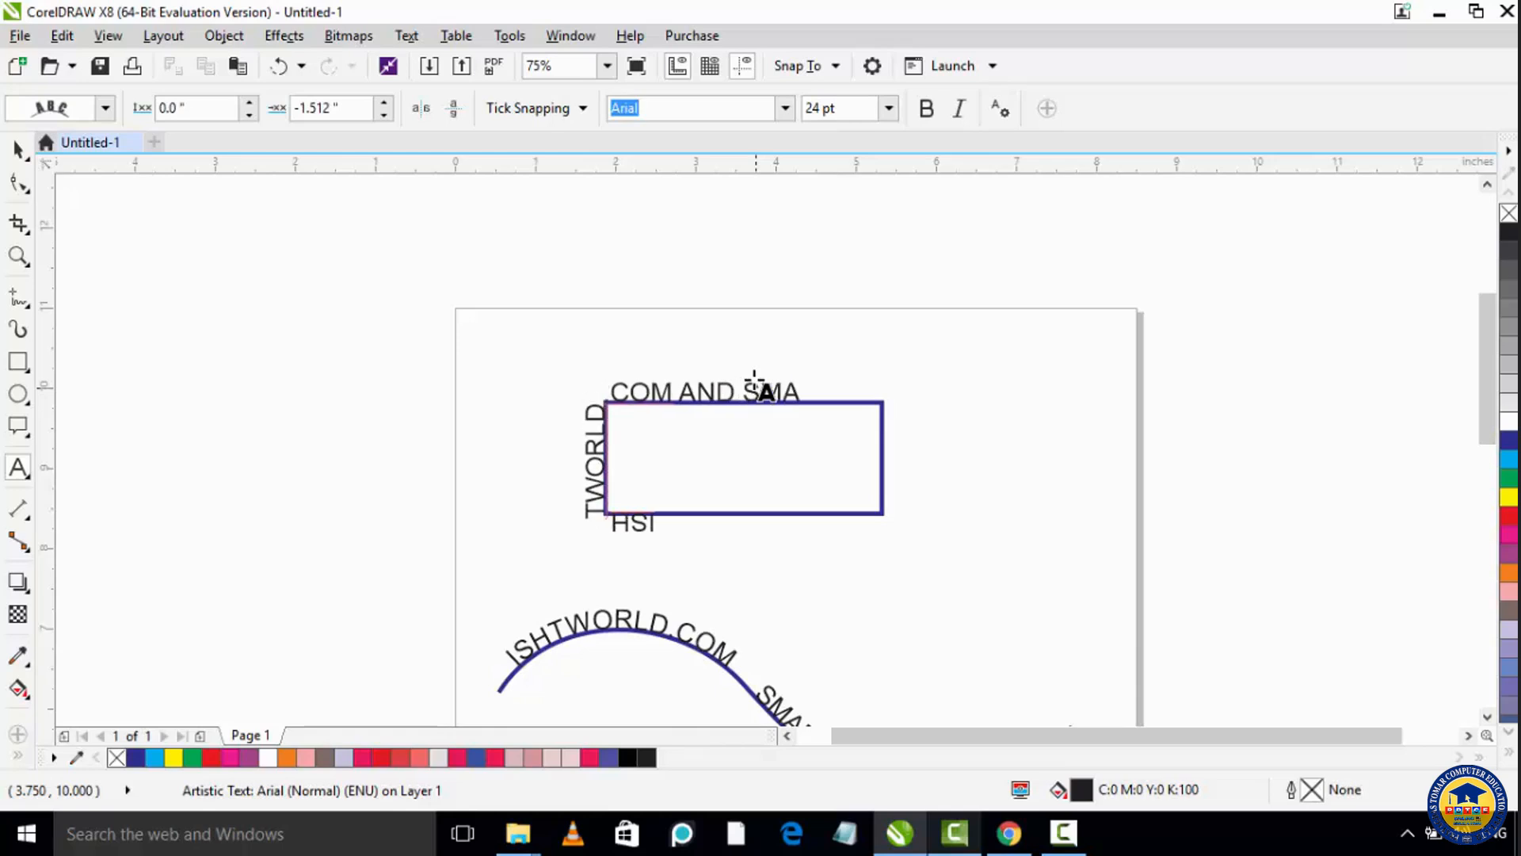
text(RTO SYSTEM)
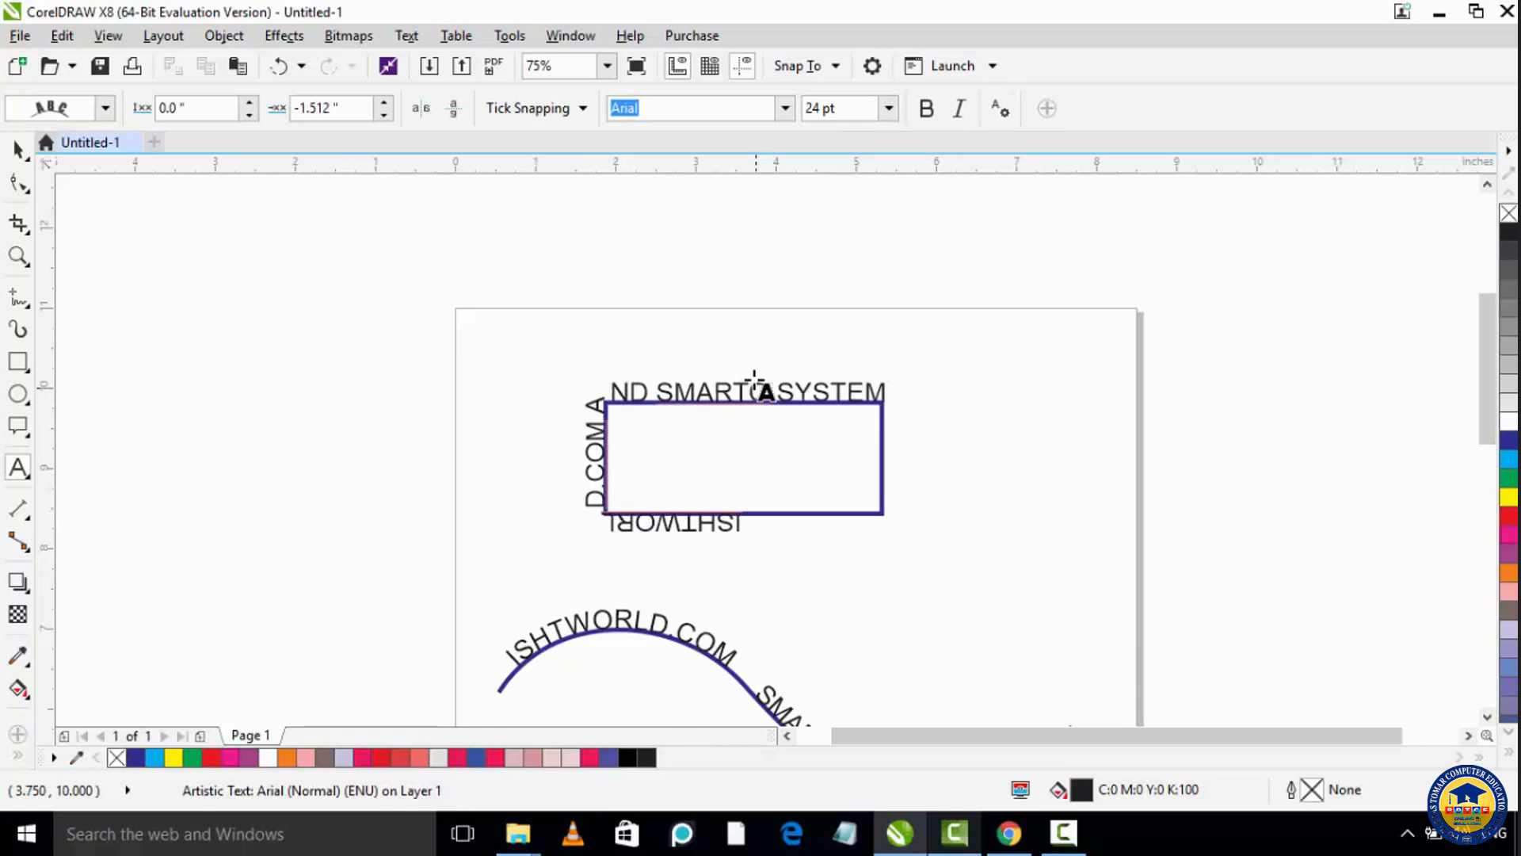
text(S IN)
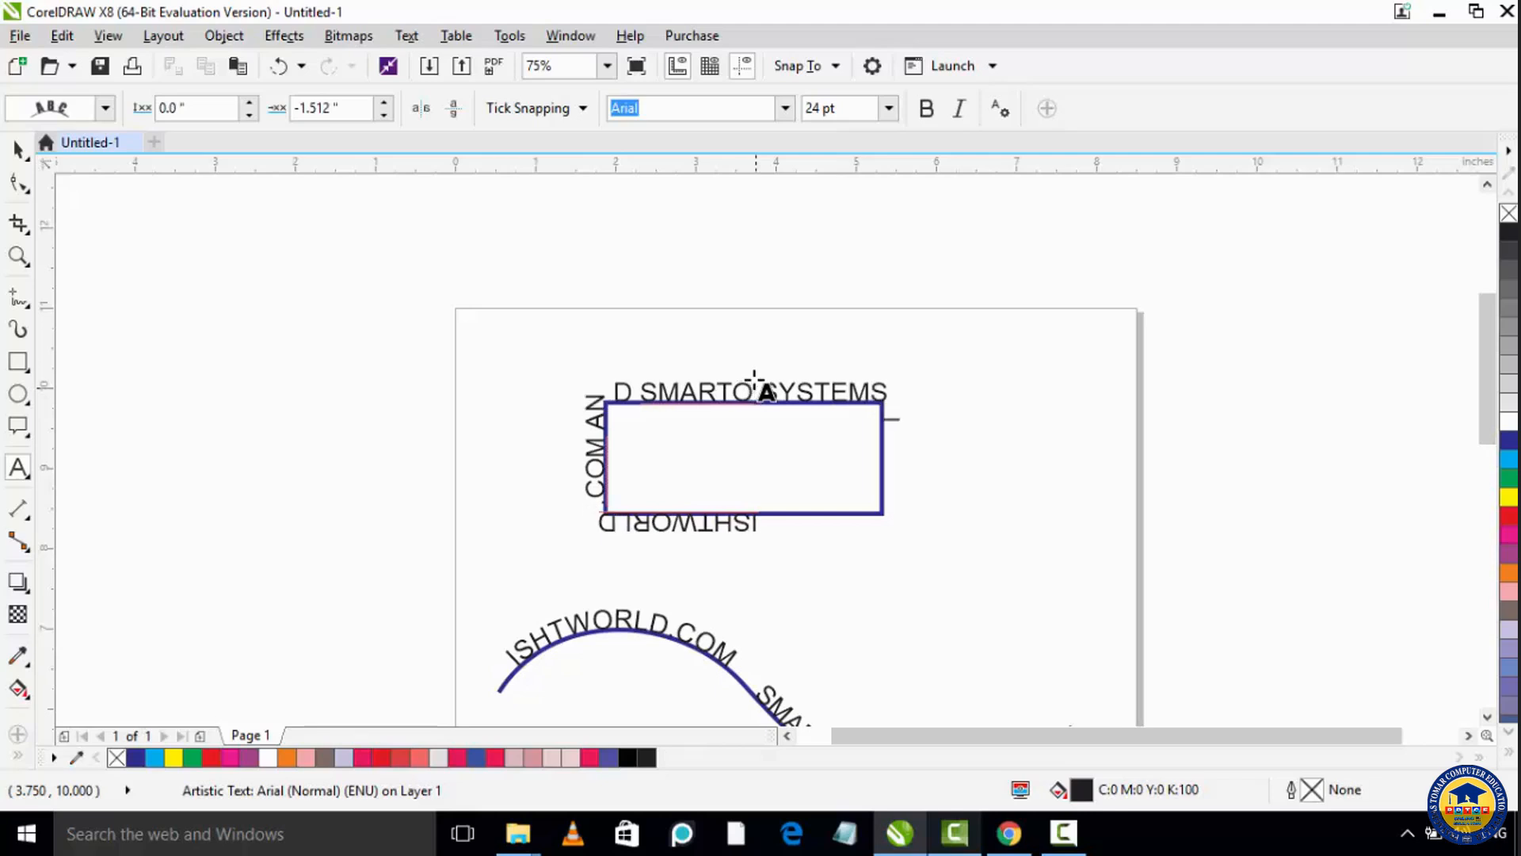
text( BEST WEBSITE)
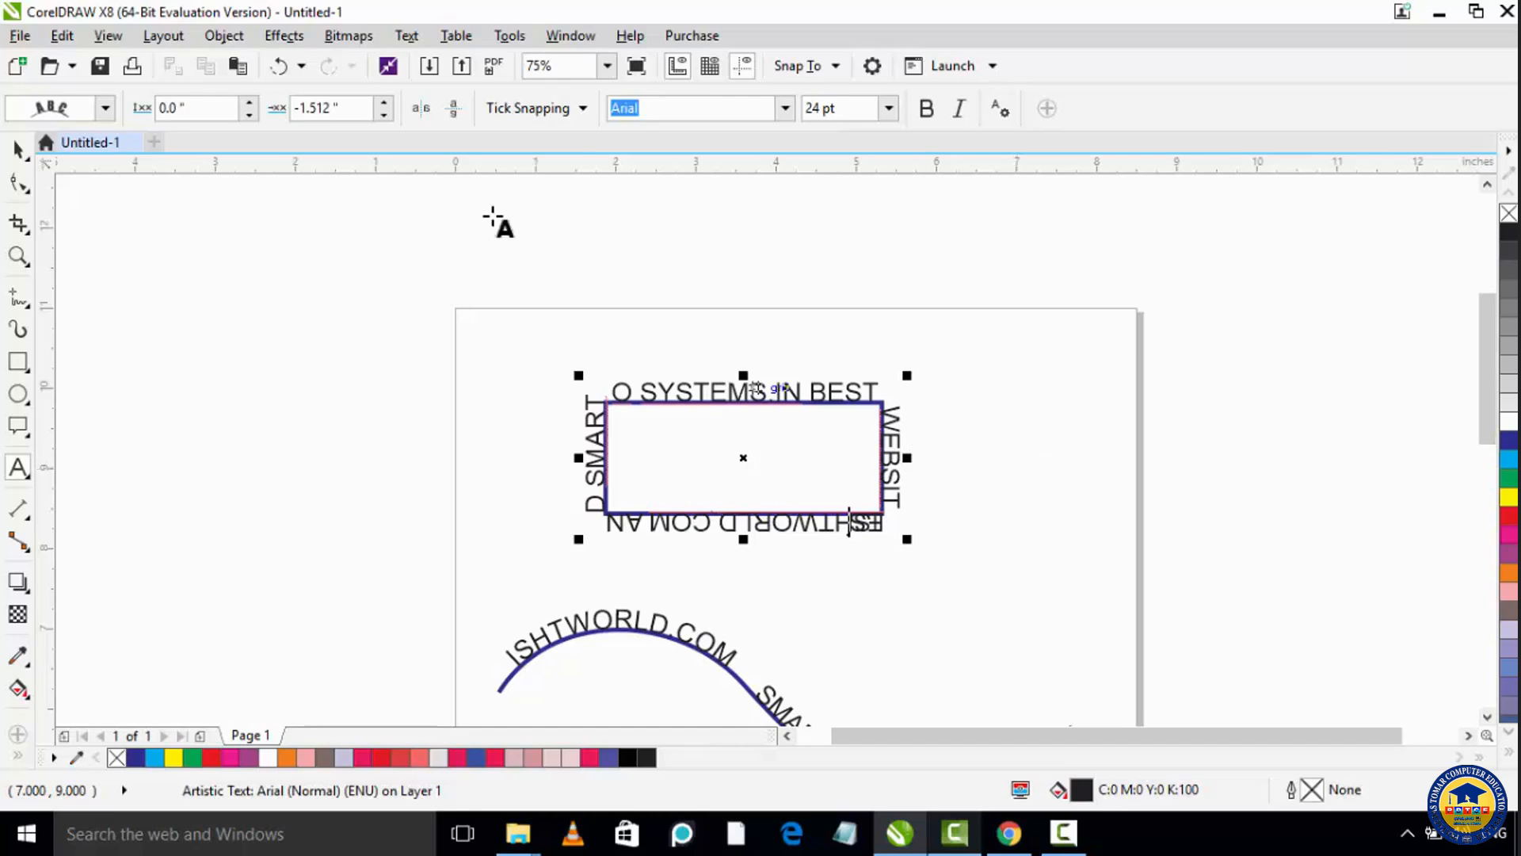
Step: Delete the text that runs around the rectangle
click(17, 149)
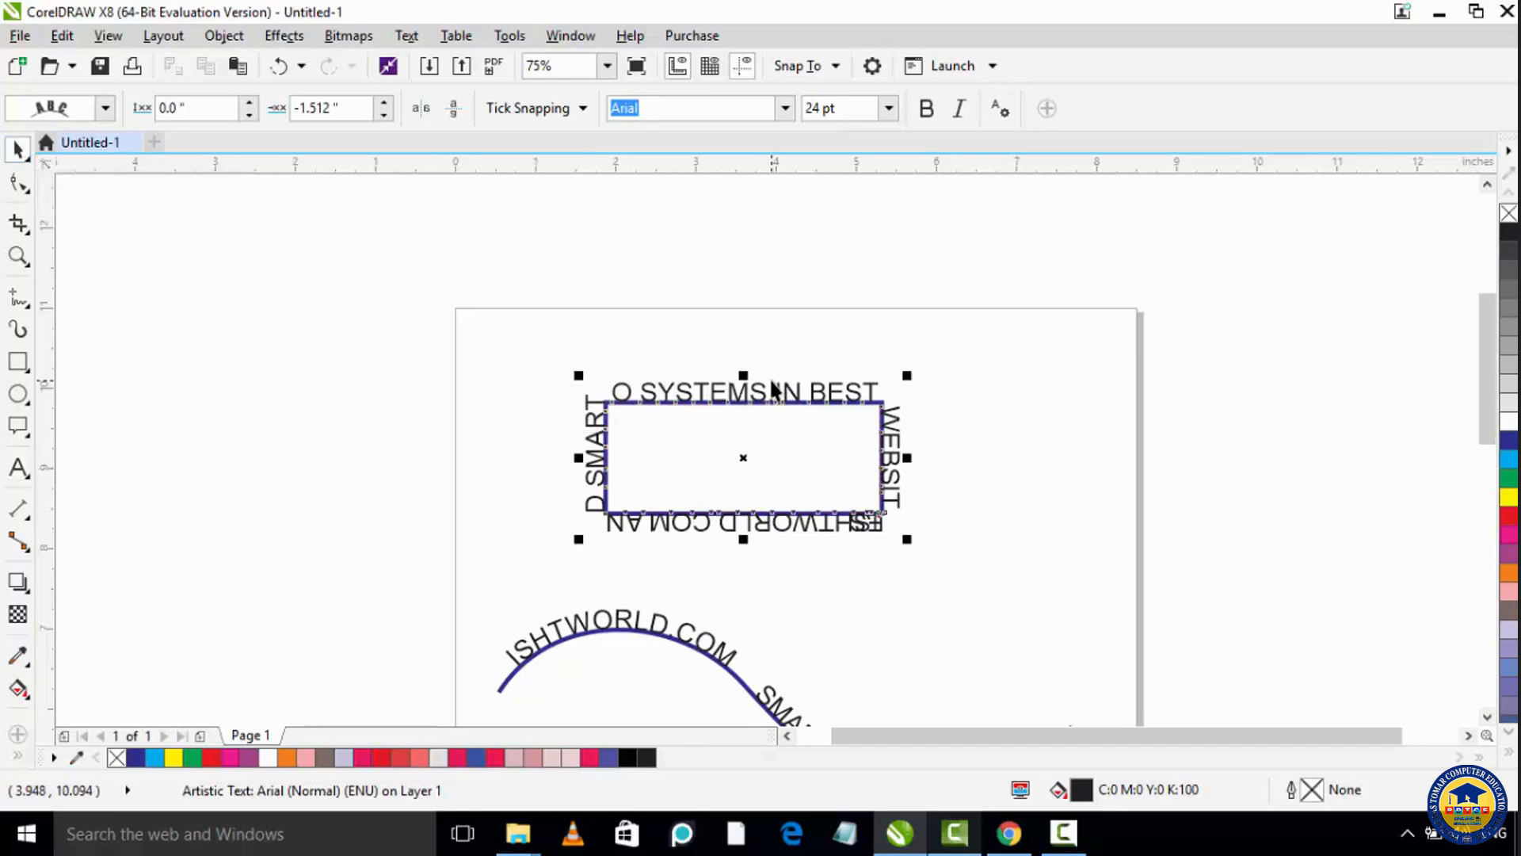
key(Delete)
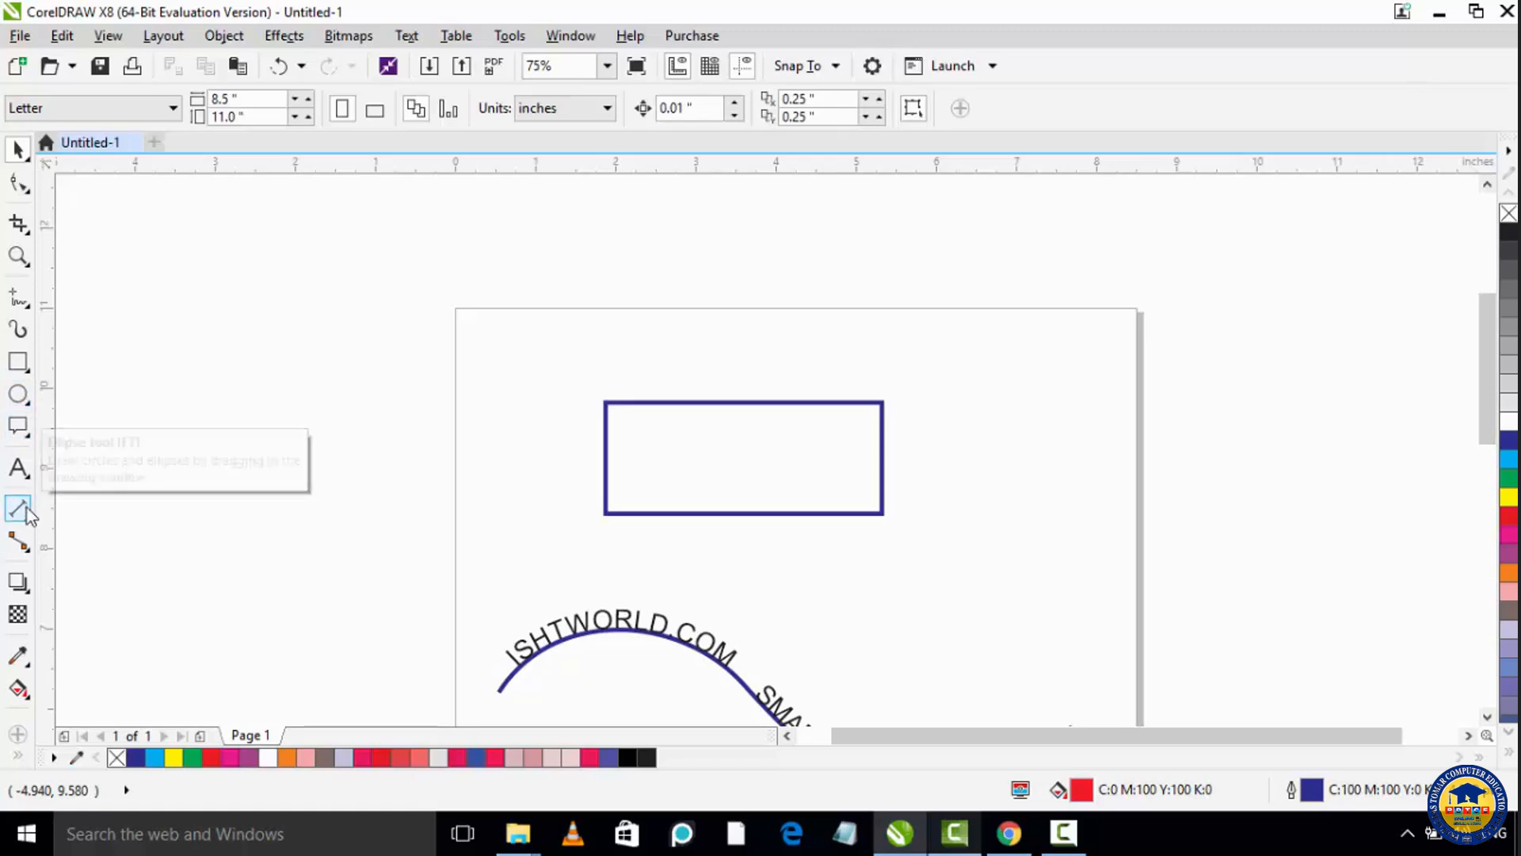
Step: Draw a teardrop basic shape about 2.5 by 2.75 inches beside the rectangle and remove its fill
click(24, 432)
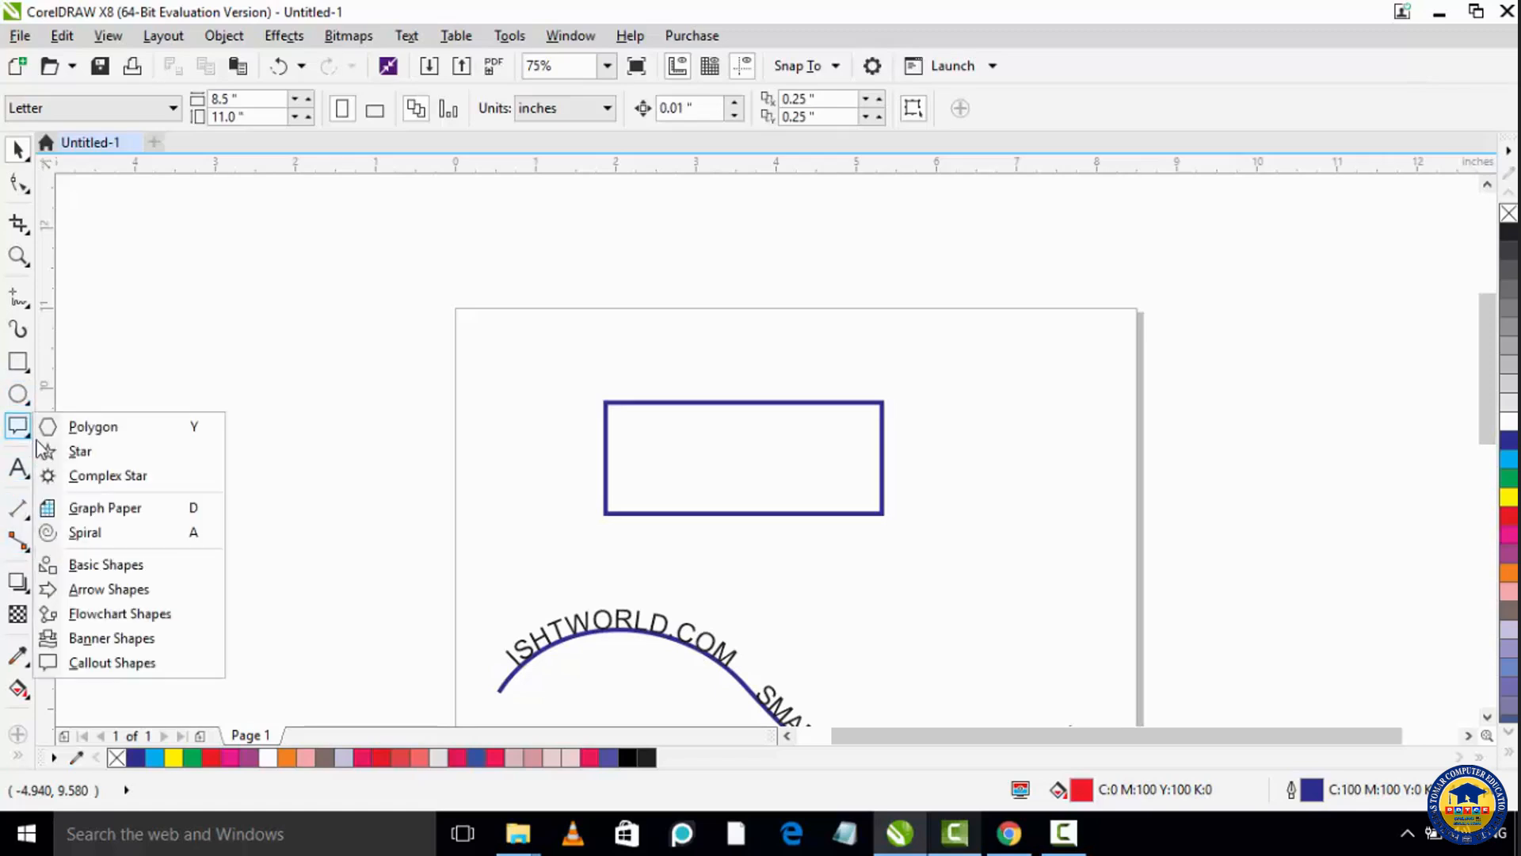
click(116, 564)
click(601, 117)
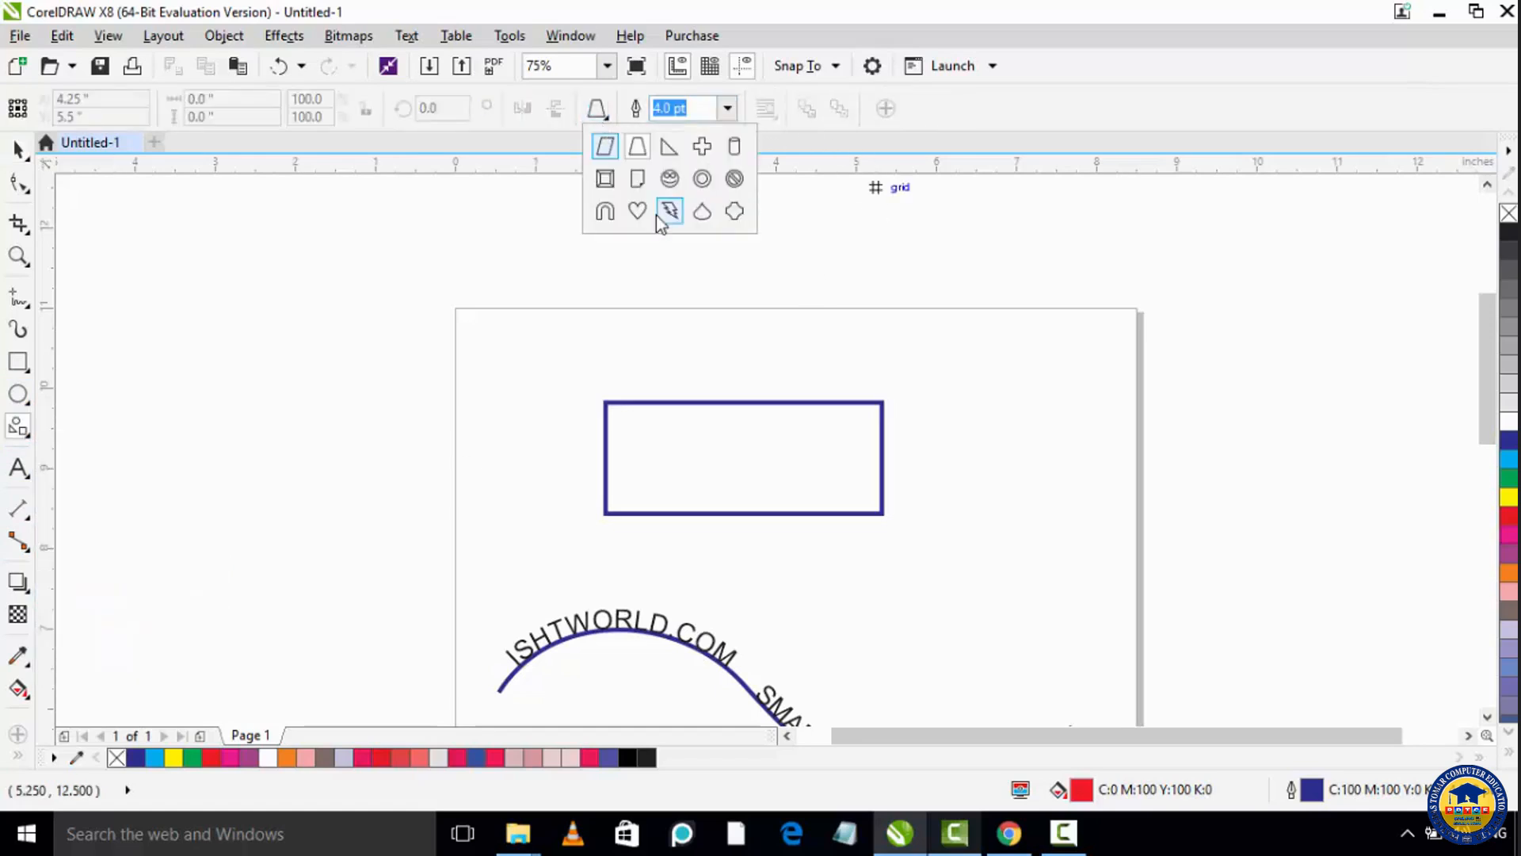
click(700, 215)
drag(969, 360, 1183, 594)
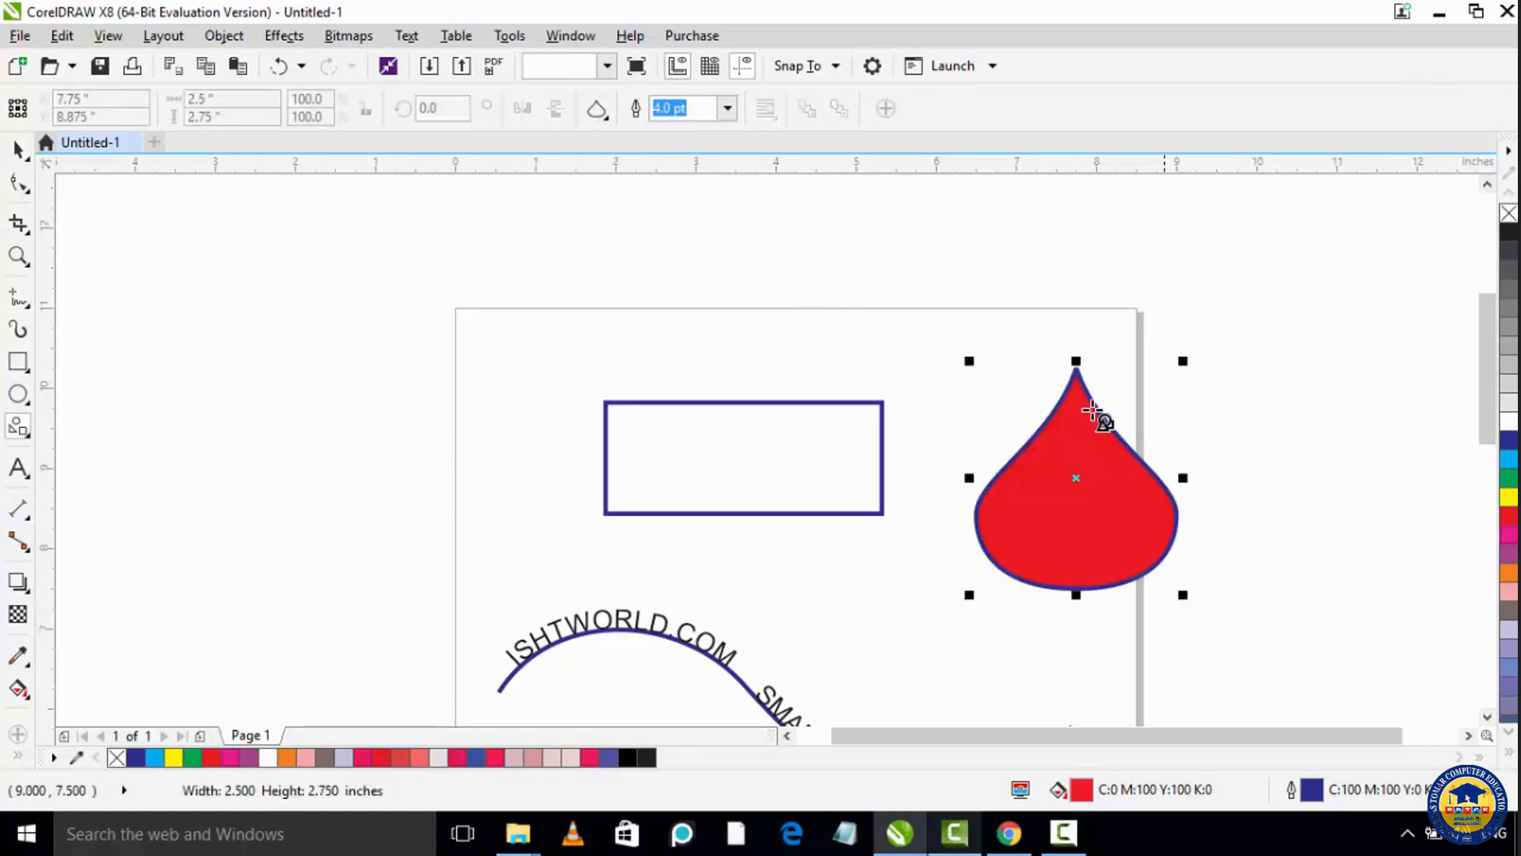
click(1508, 214)
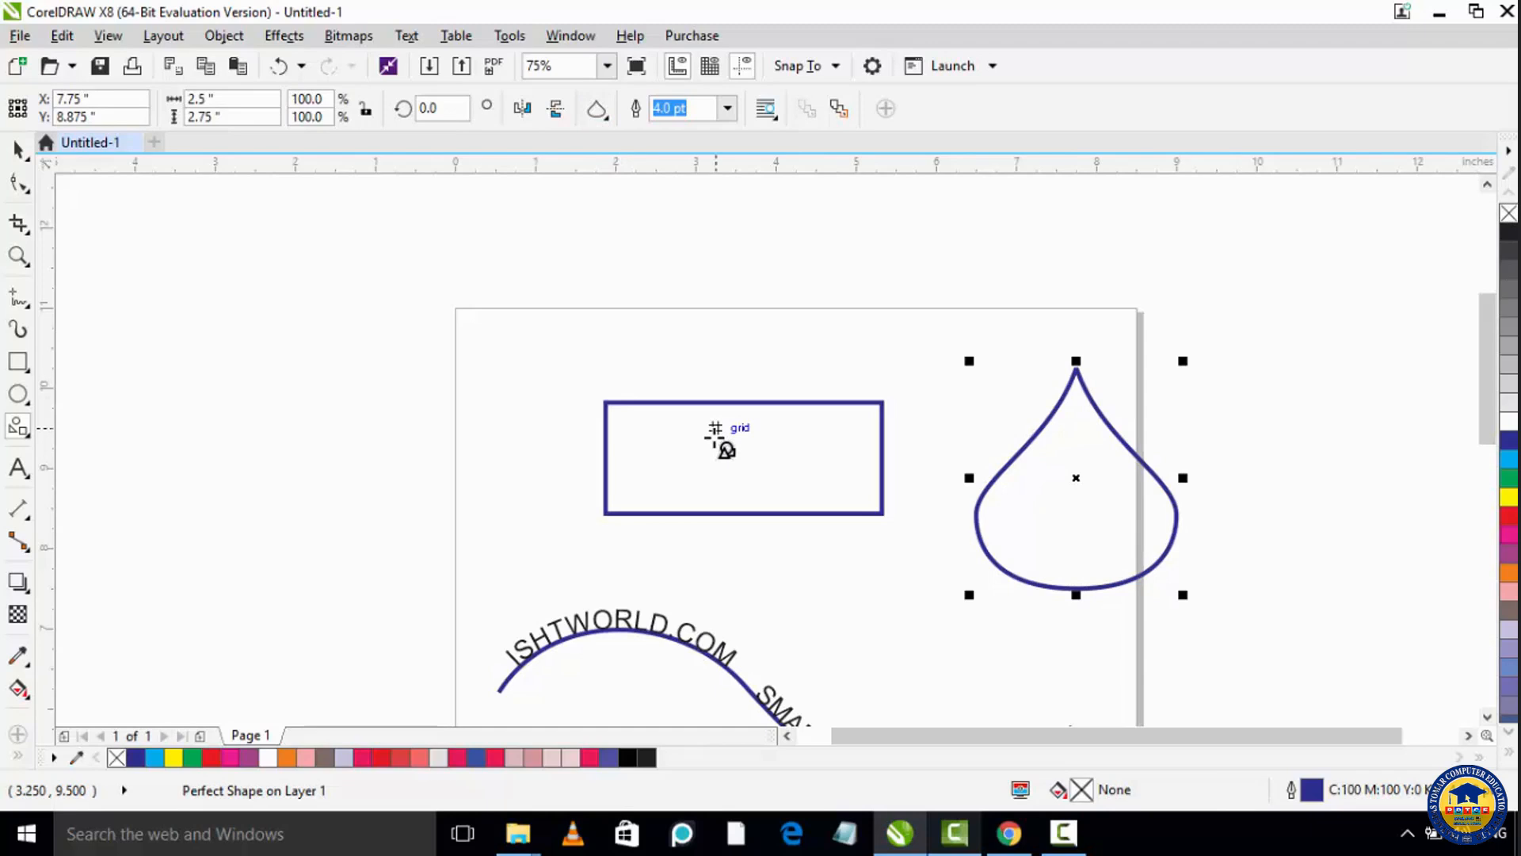
Step: Turn the inside of the rectangle into a paragraph text frame
click(23, 474)
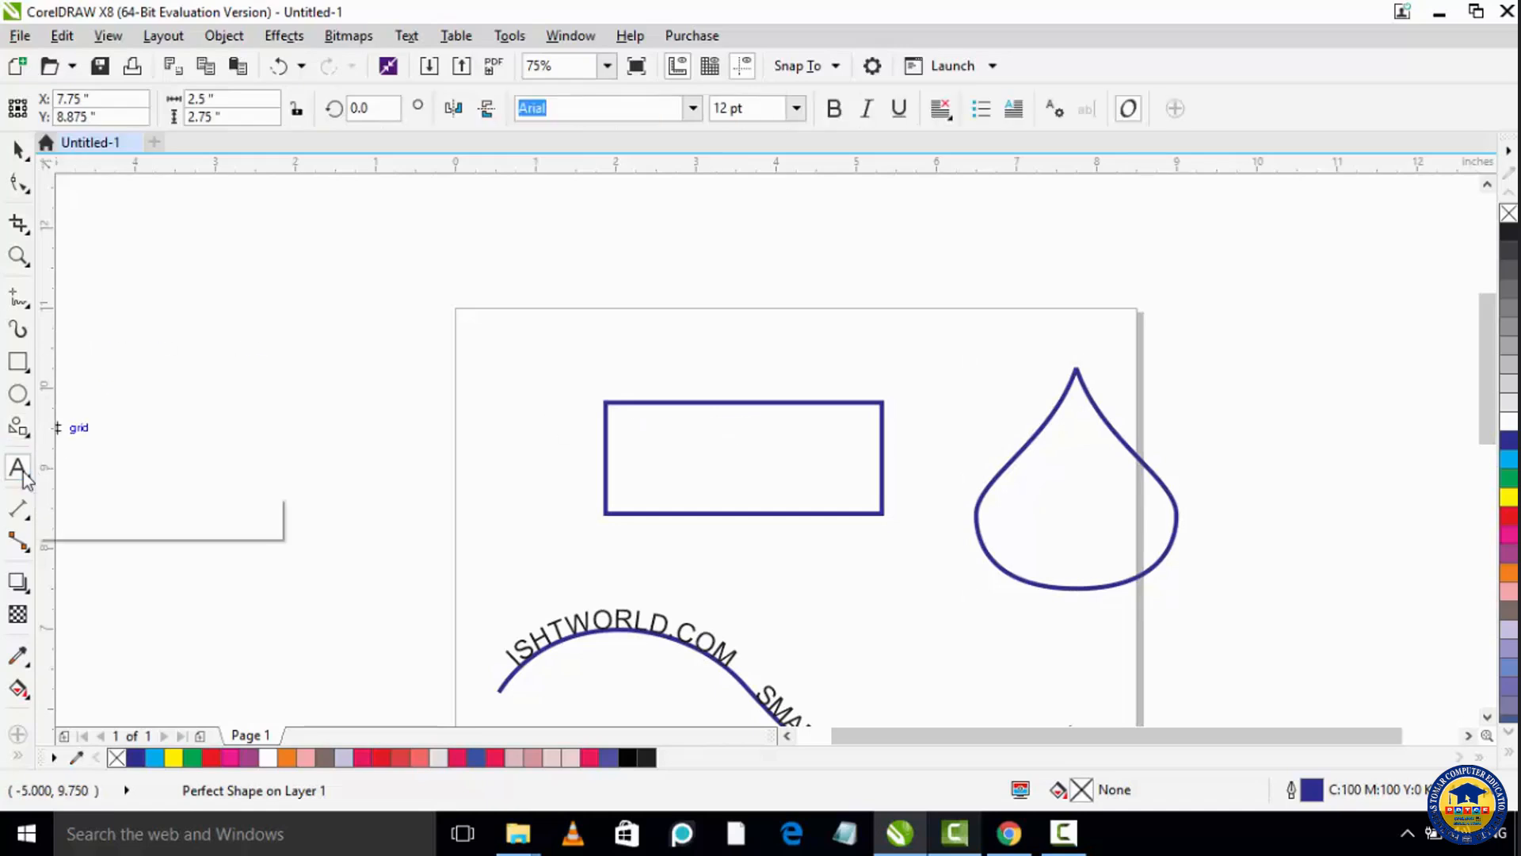
click(617, 409)
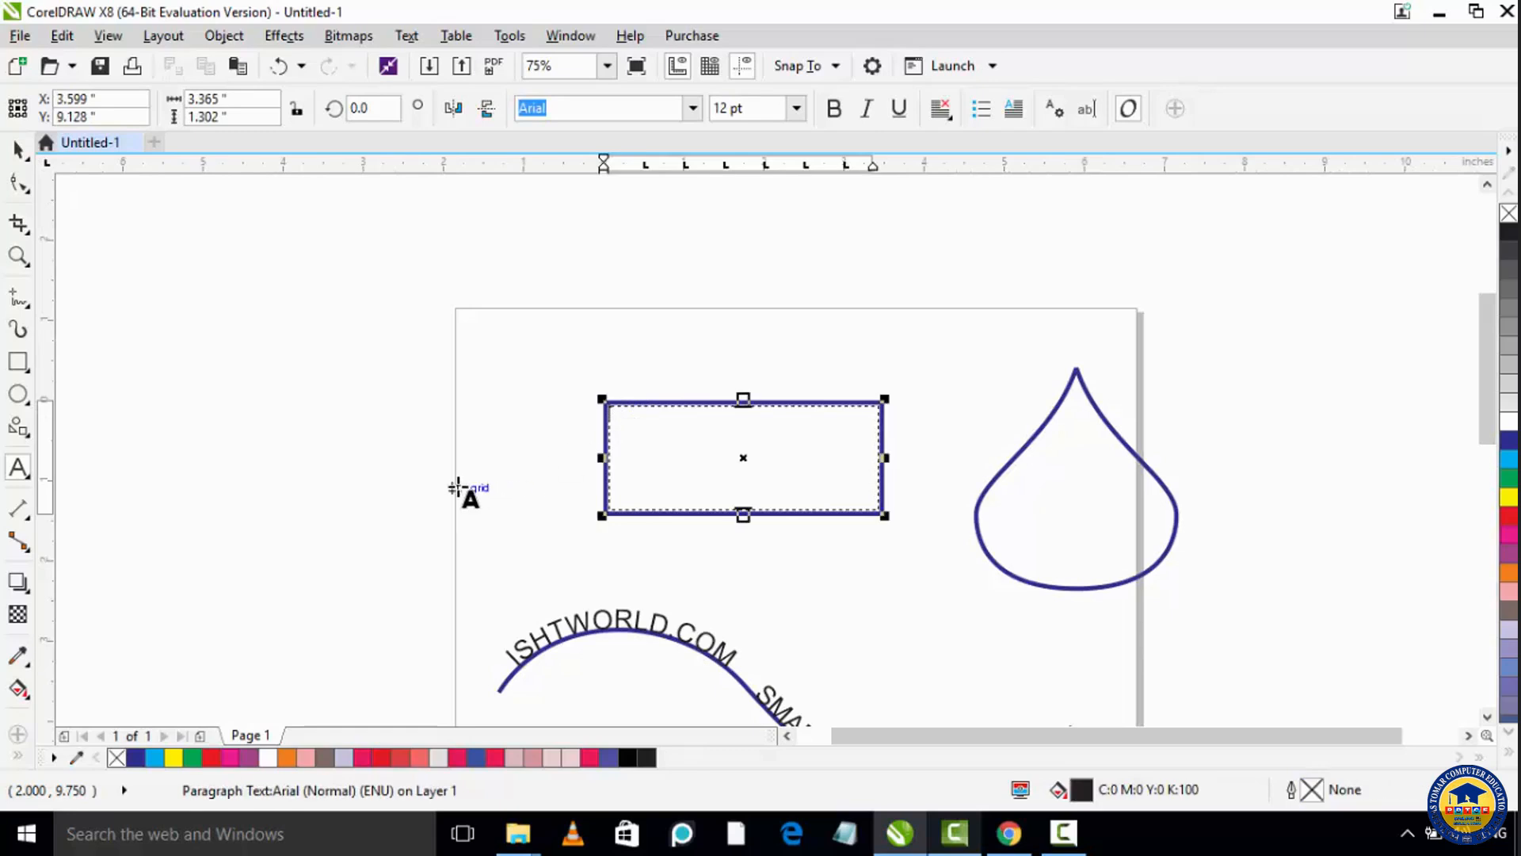
scroll(801, 427, up, 2)
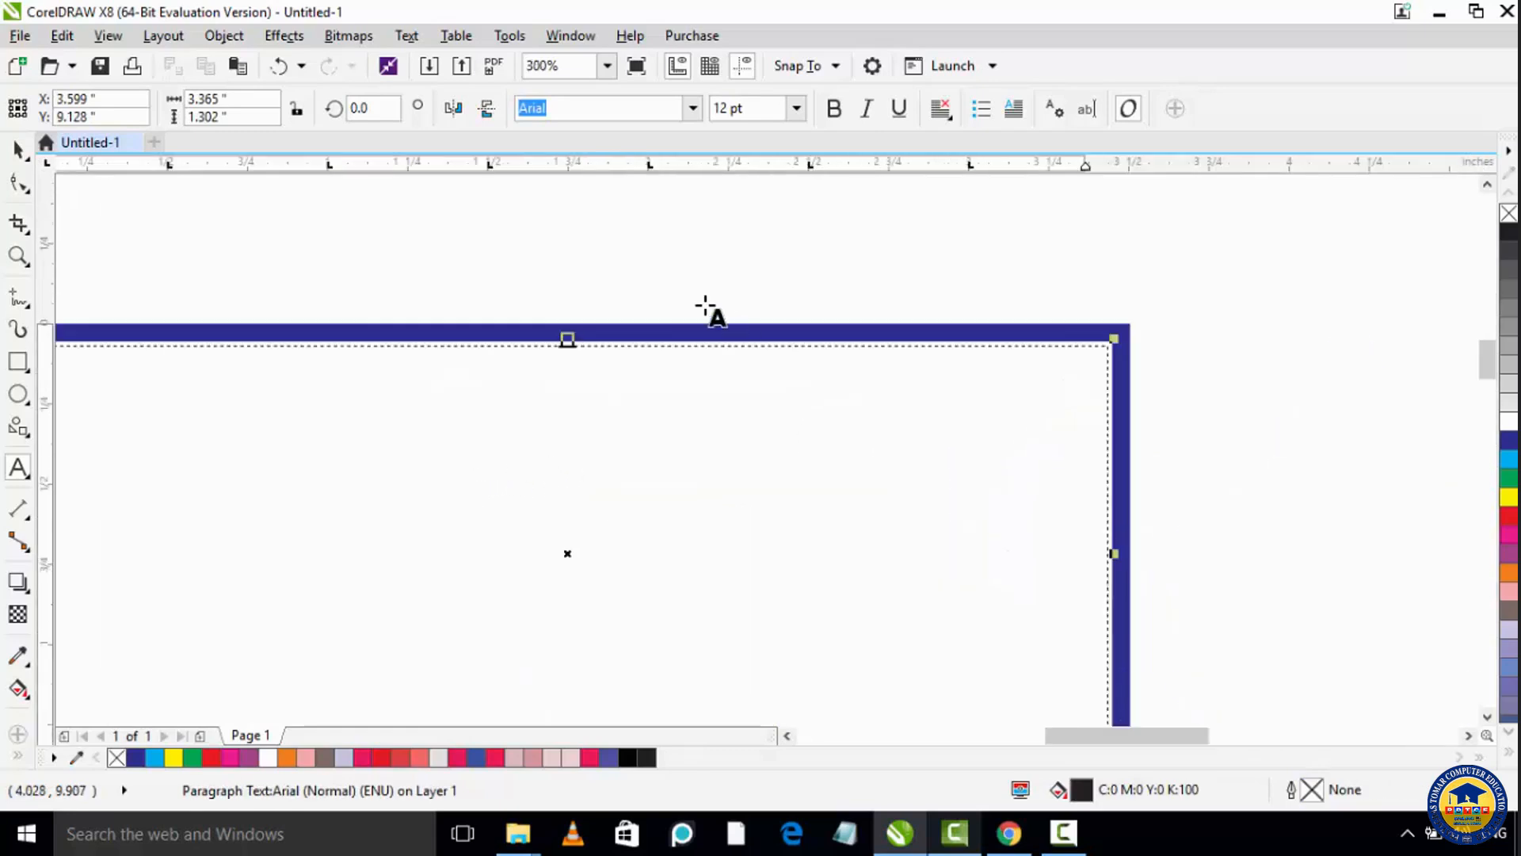
scroll(714, 337, down, 1)
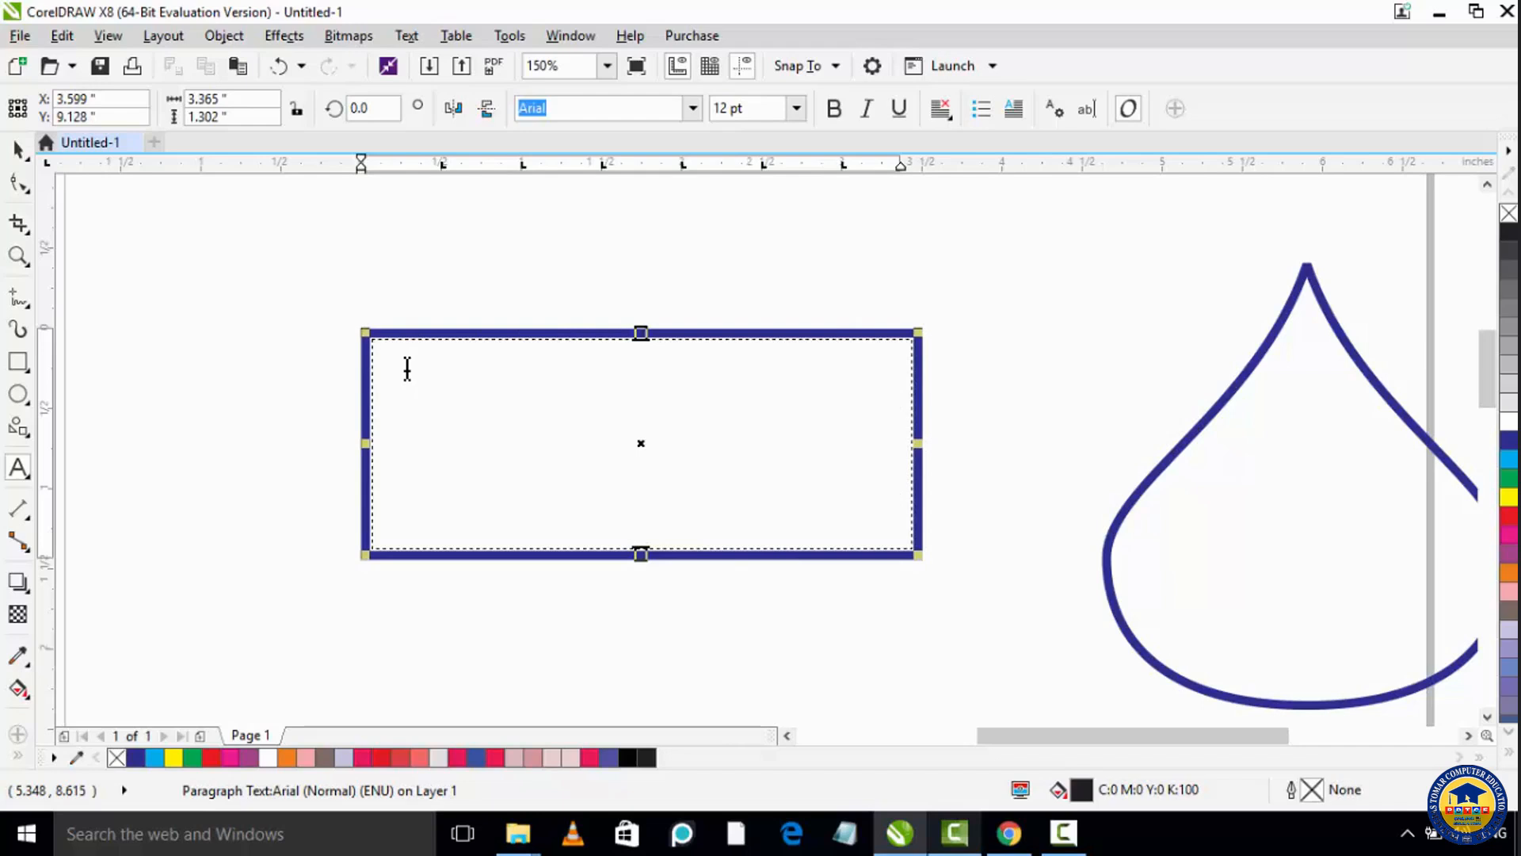
Step: Enter "ISHTWORLD.COM" inside the rectangle's text frame and erase it again
text(SHTWORLD.COM)
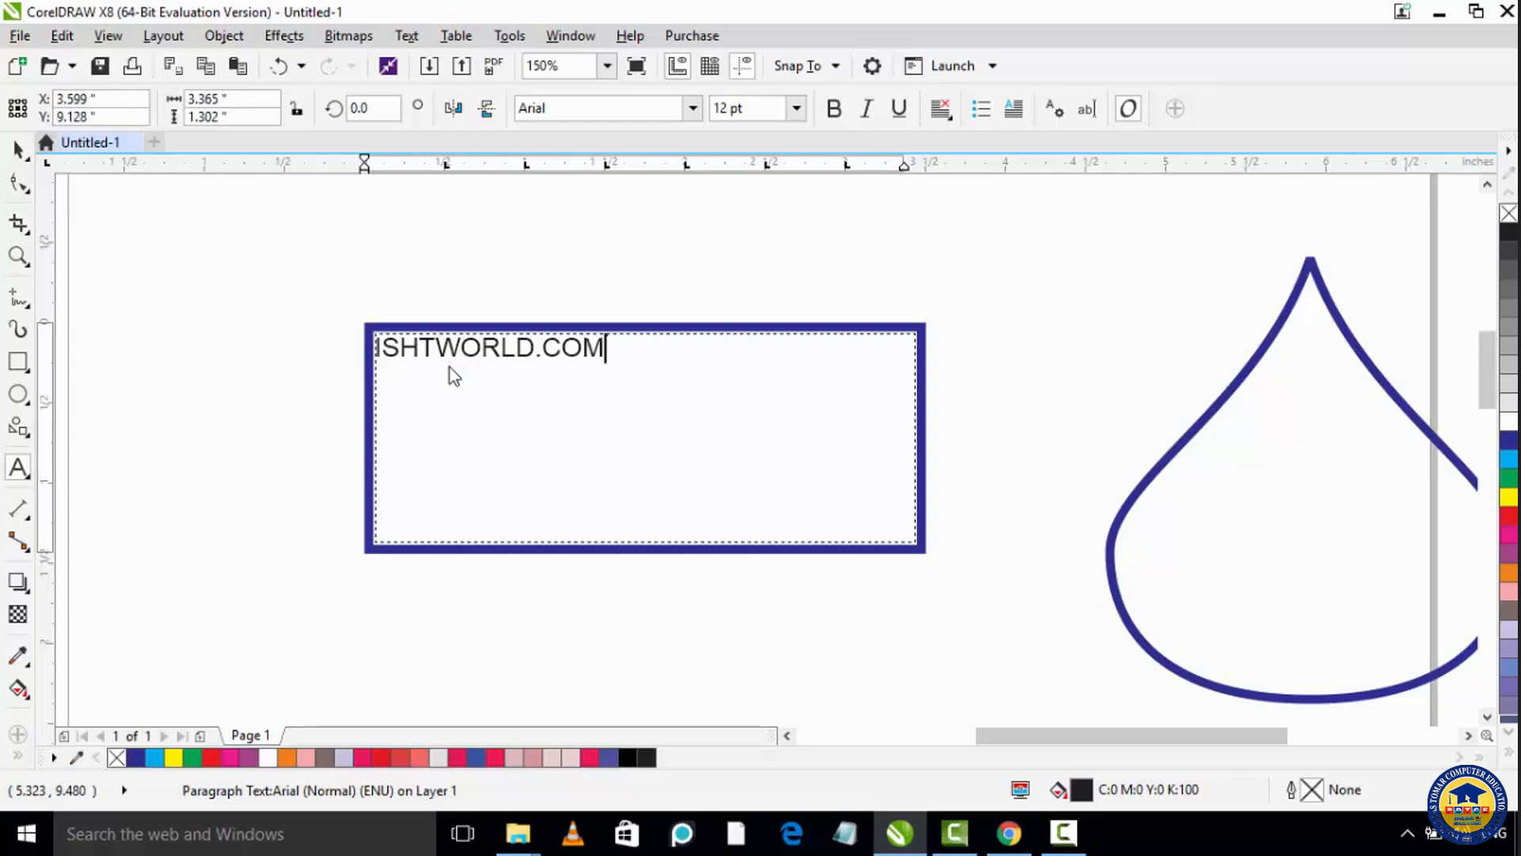
key(BackSpace)
key(BackSpace)
key(BackSpace)
key(BackSpace)
key(BackSpace)
key(BackSpace)
key(BackSpace)
key(BackSpace)
key(BackSpace)
key(BackSpace)
key(BackSpace)
key(BackSpace)
key(BackSpace)
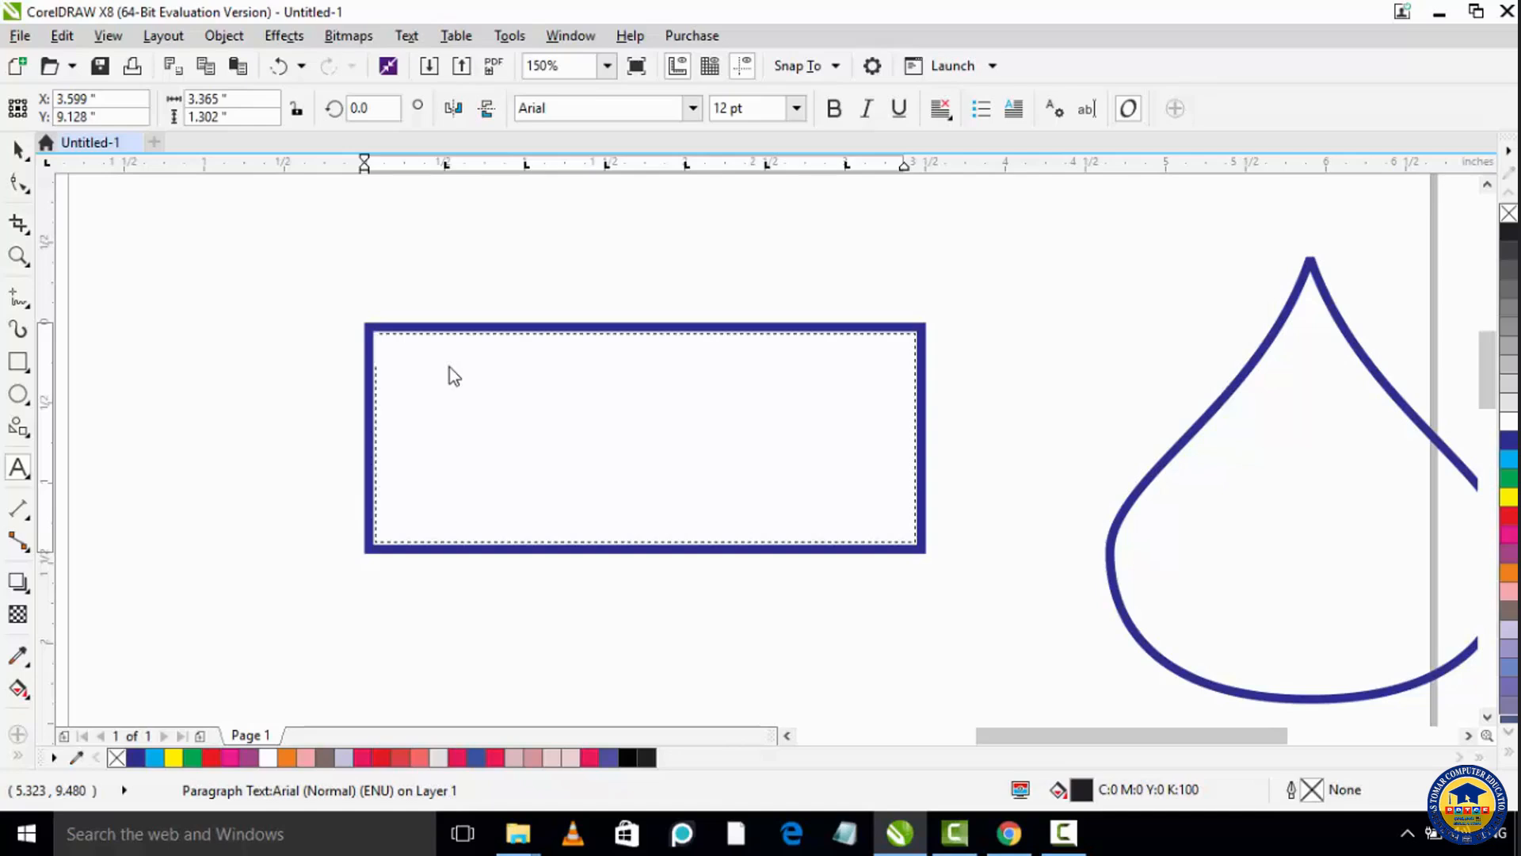
Step: Paste the copied Hindi text about video training into the rectangle and set its visible lines to 6 pt
key(ctrl+v)
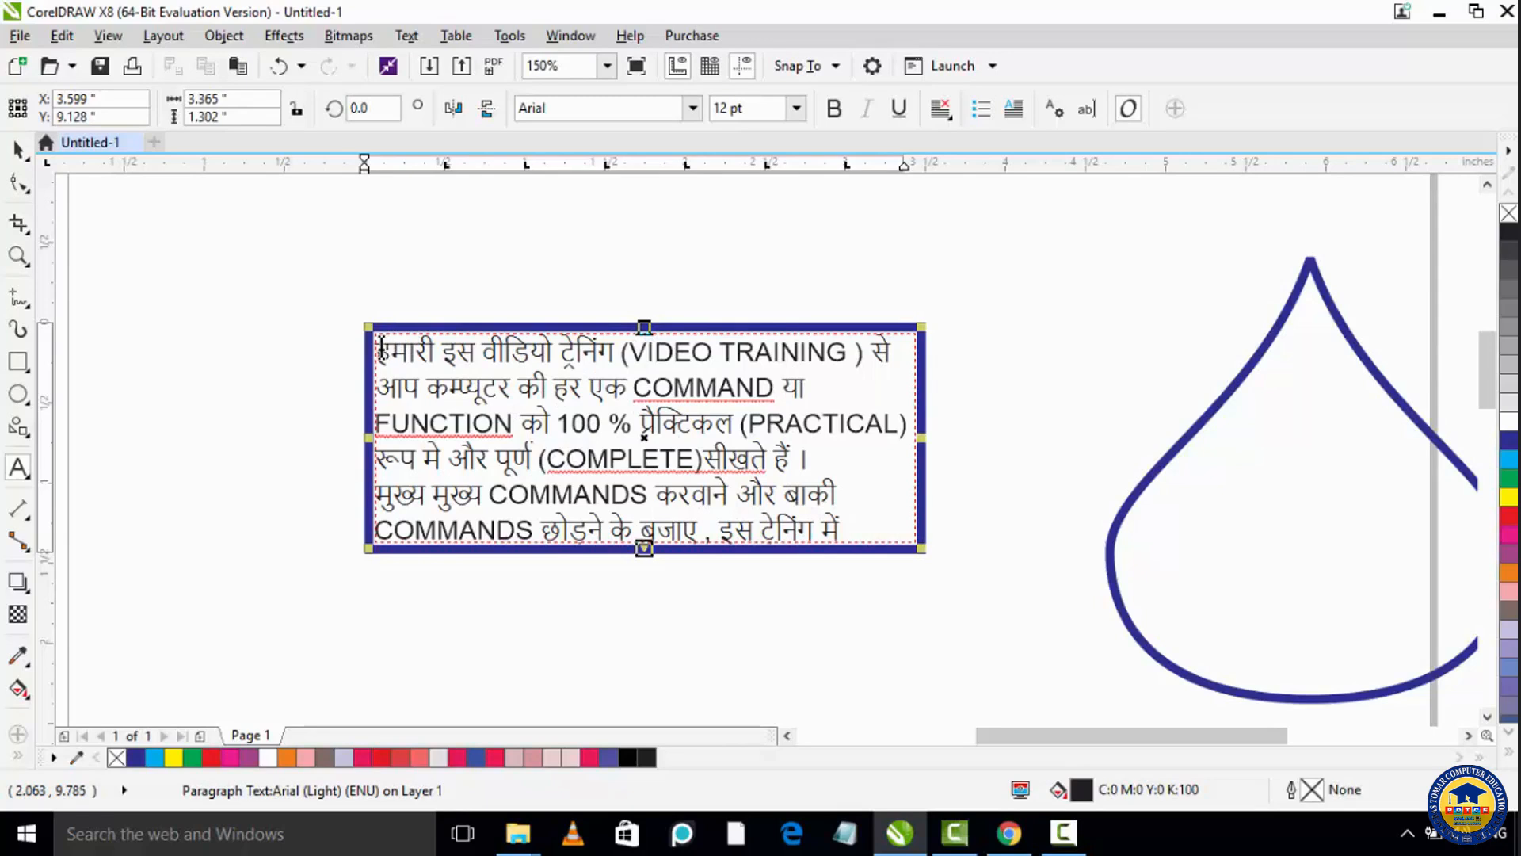
drag(380, 349, 879, 628)
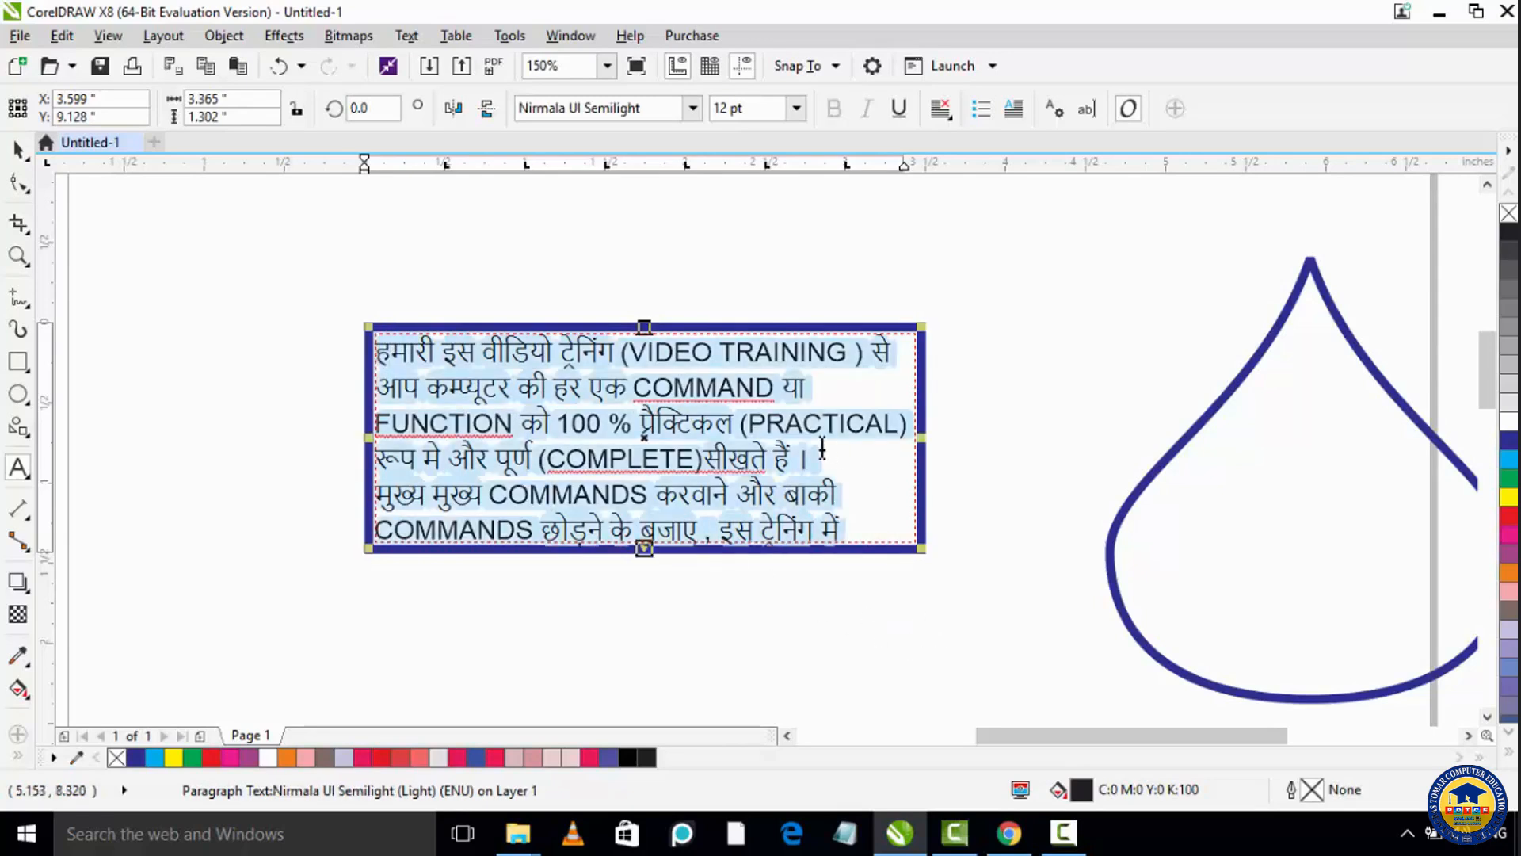
click(796, 108)
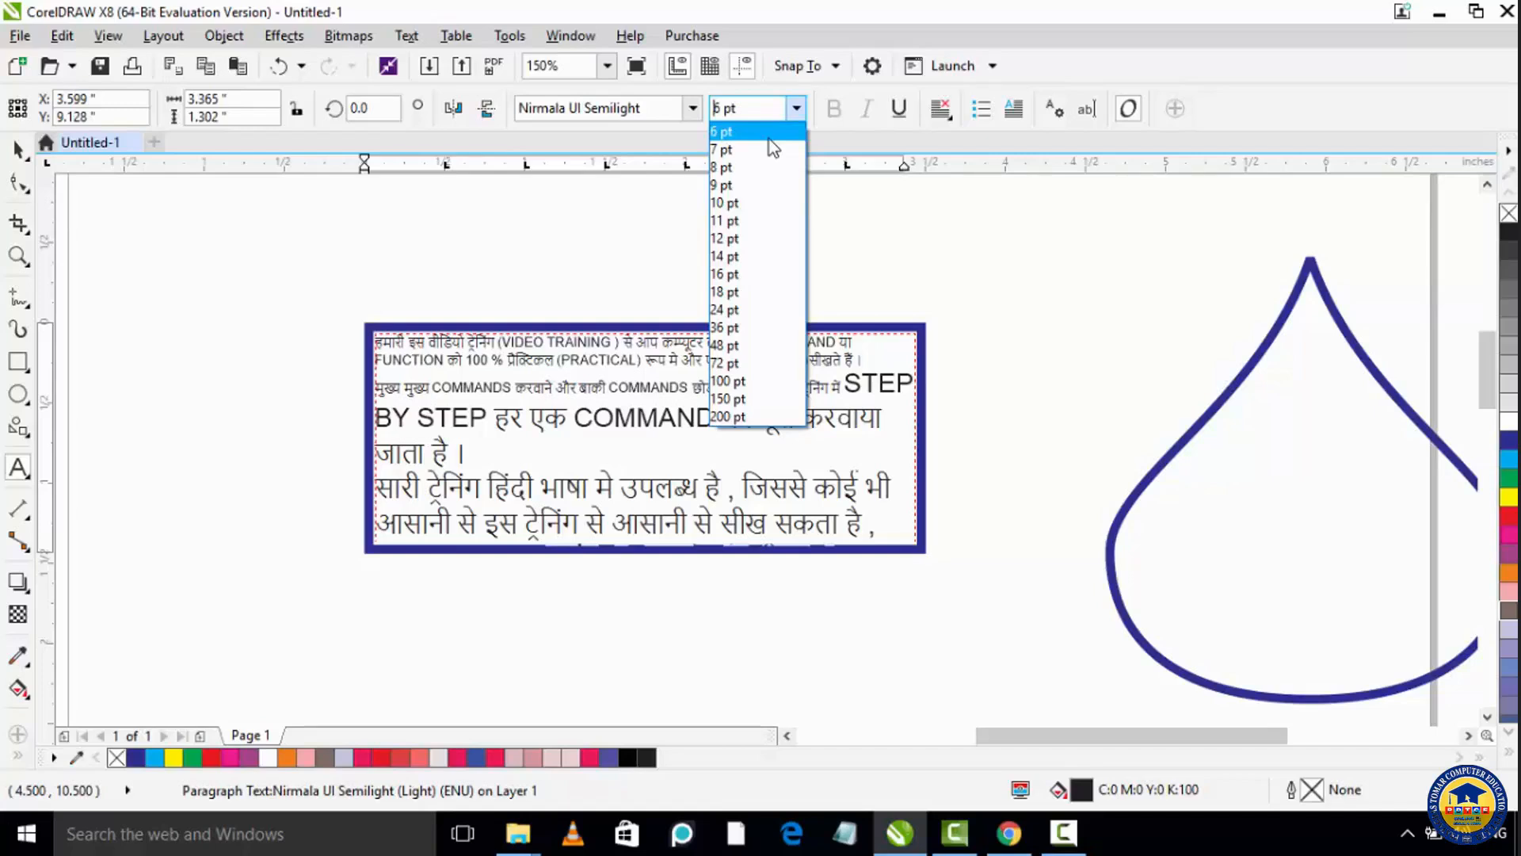
click(769, 137)
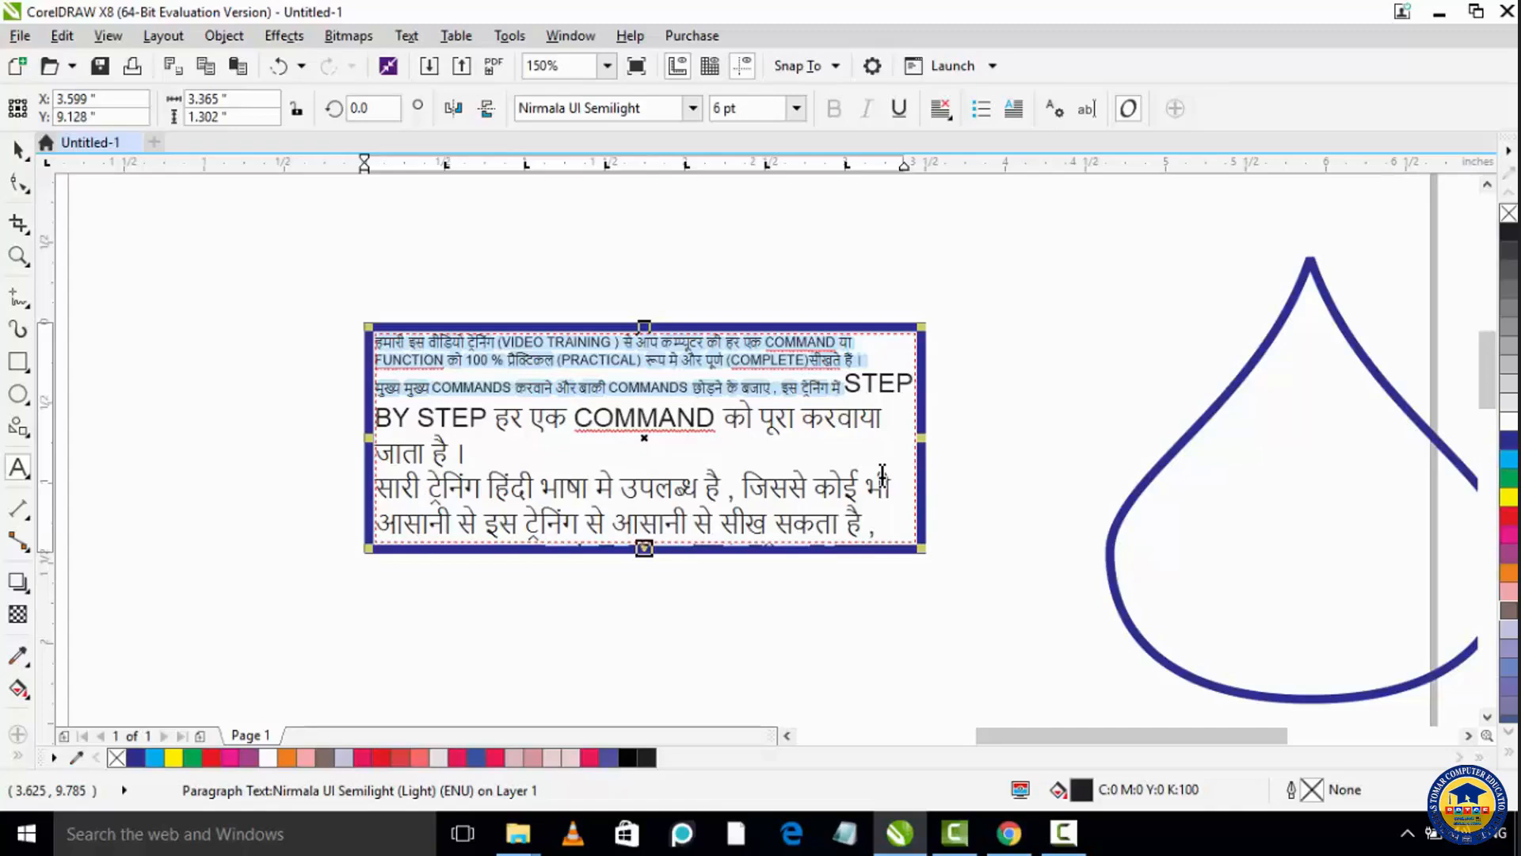
Step: Set the next large lines in the rectangle, up to the words before "YOUTUBE CHANNEL", to 6 pt
shift+click(876, 523)
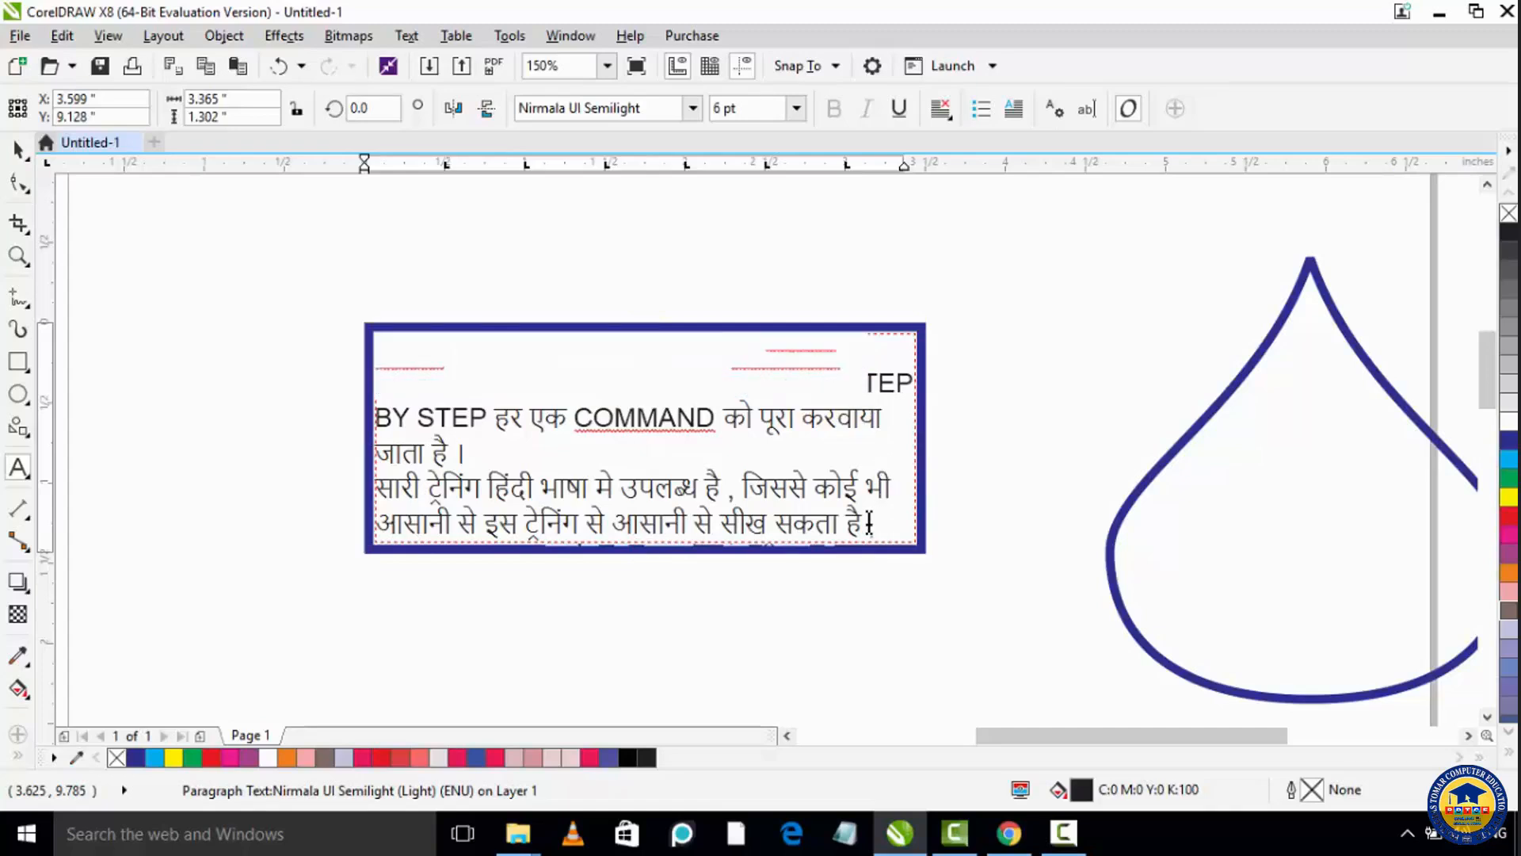
drag(440, 365, 382, 336)
click(798, 109)
click(798, 109)
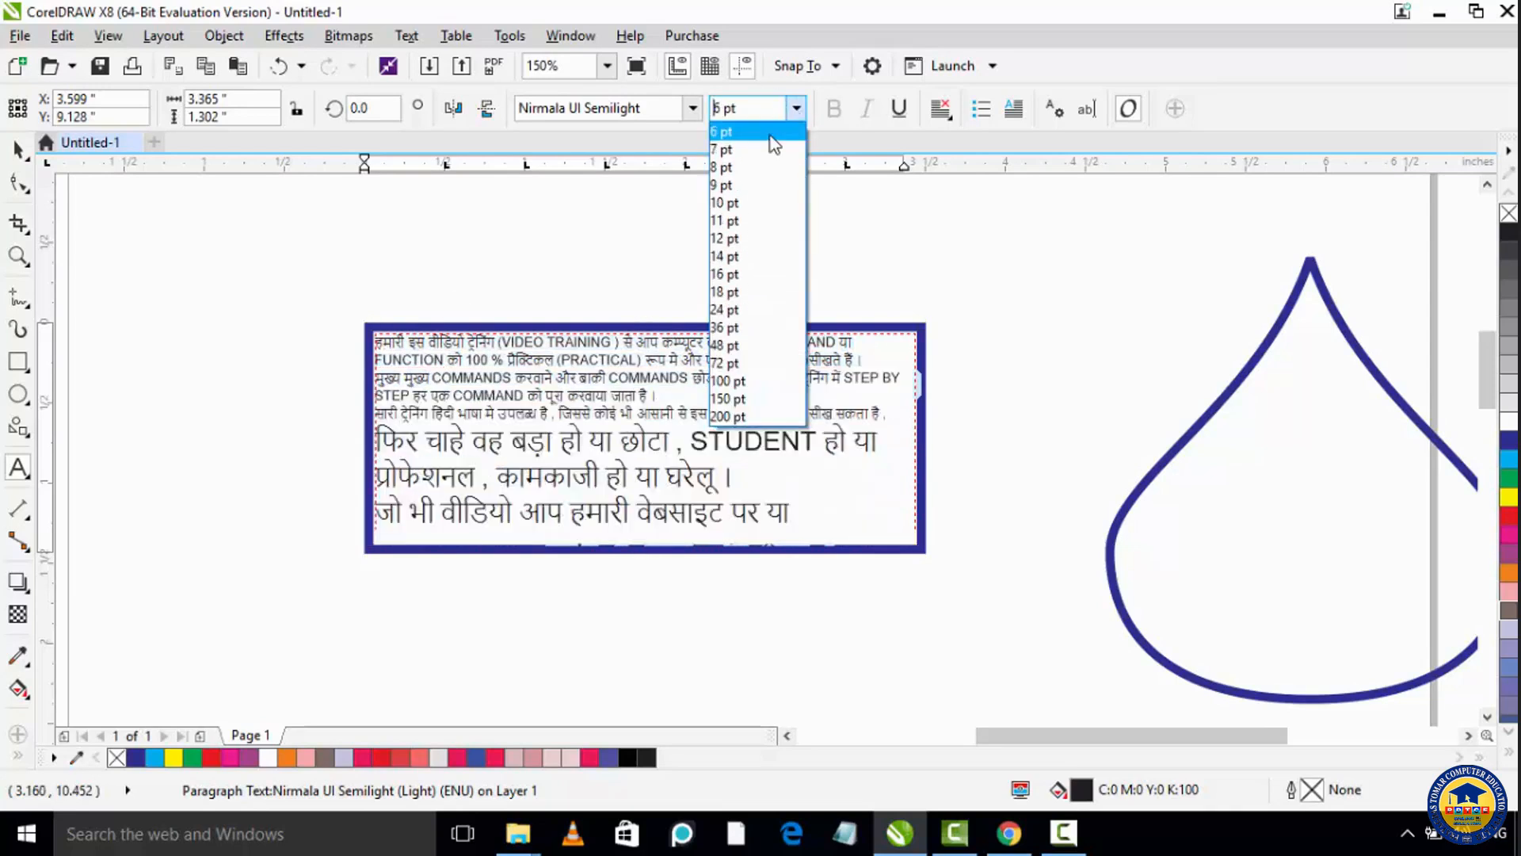
click(842, 474)
drag(824, 516, 377, 432)
click(796, 108)
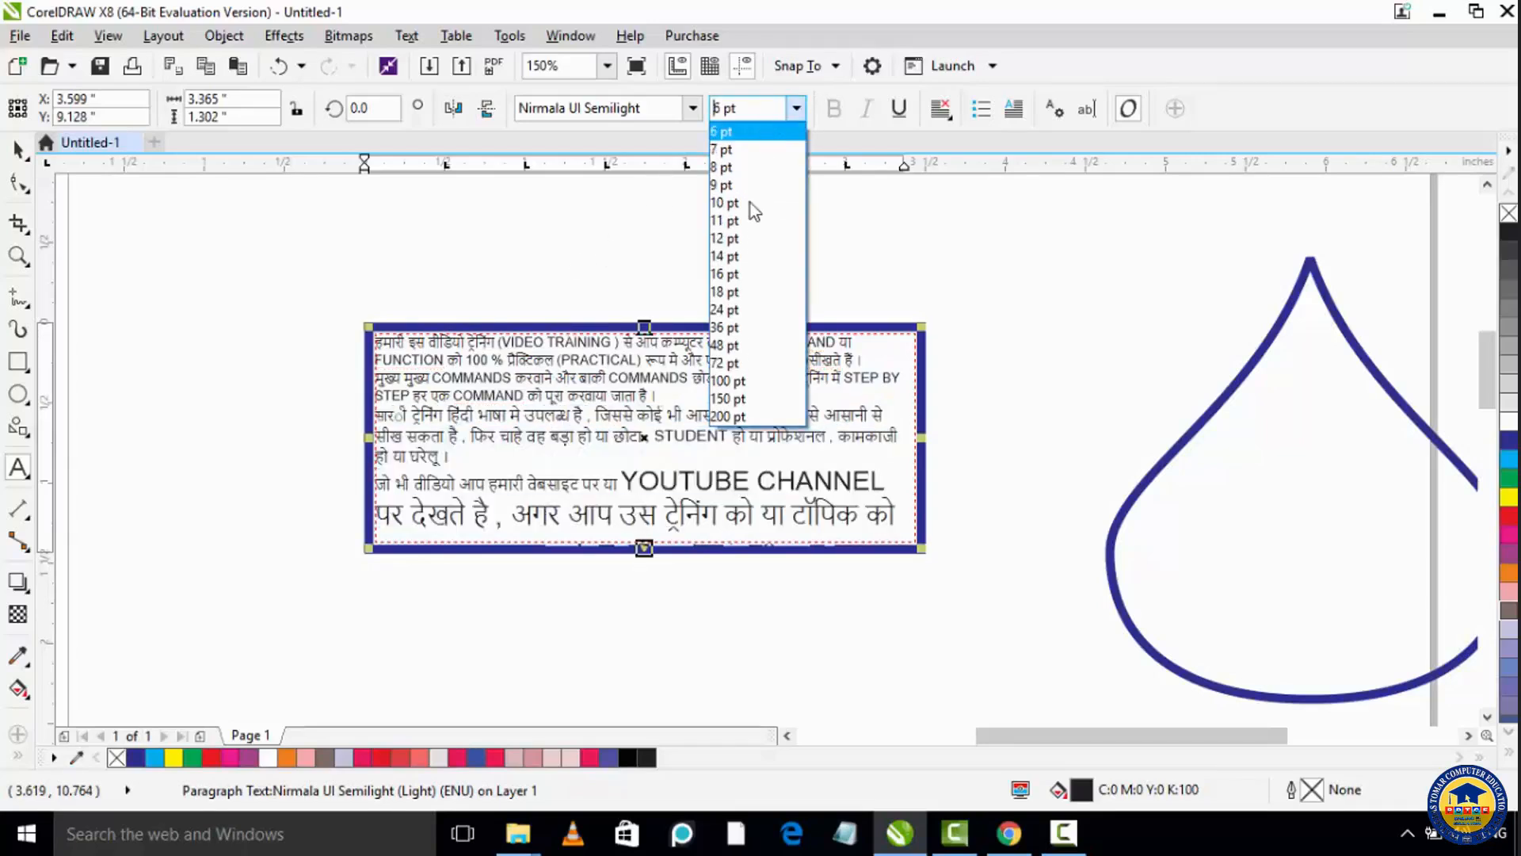
key(Return)
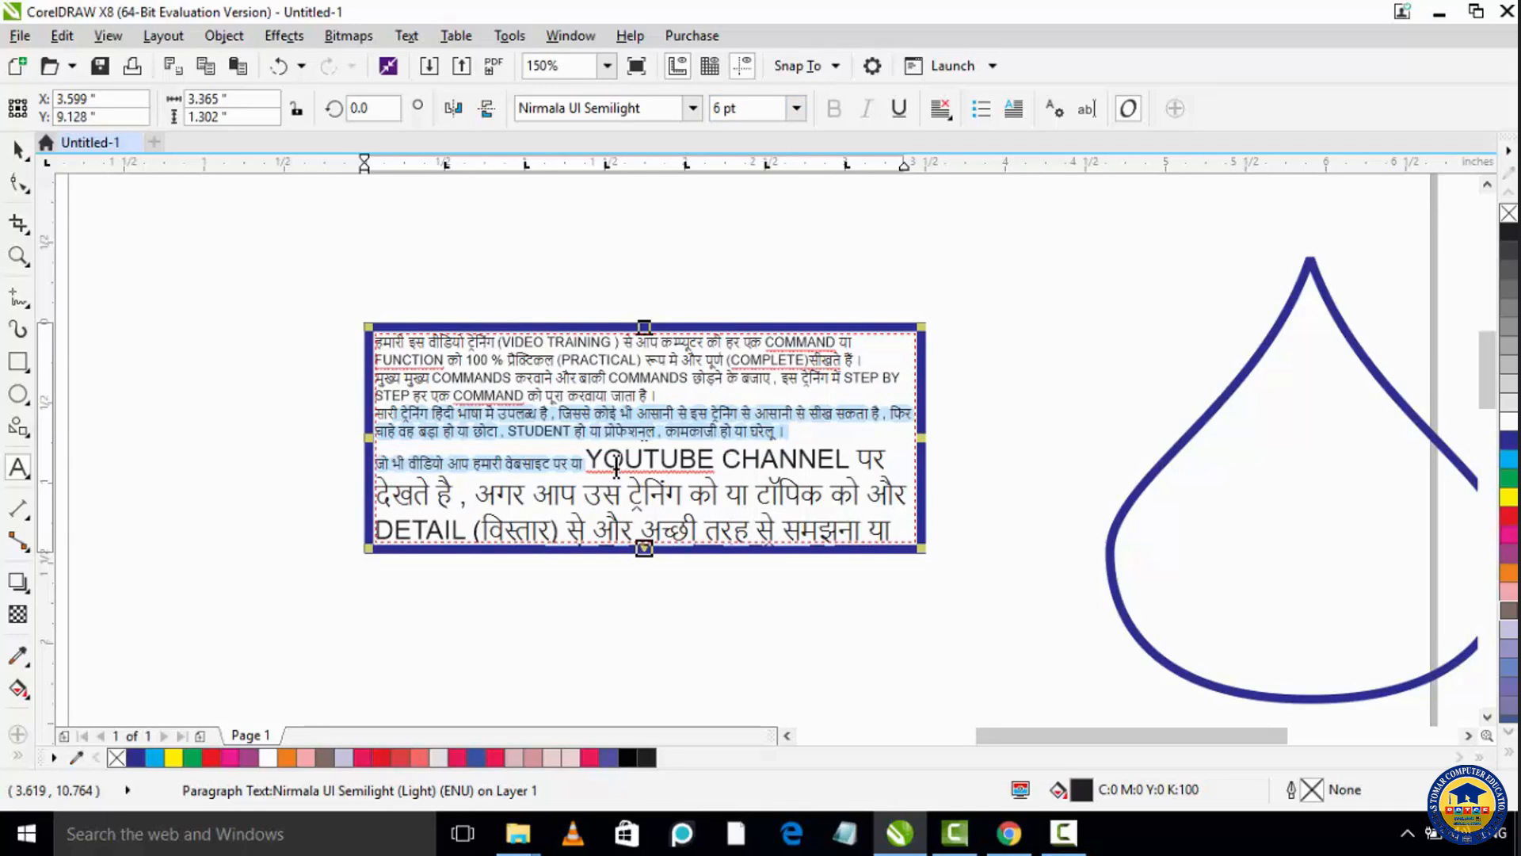
Step: Select all the text in the rectangle, including the remaining larger lines, and set it to 6 pt
key(ctrl+a)
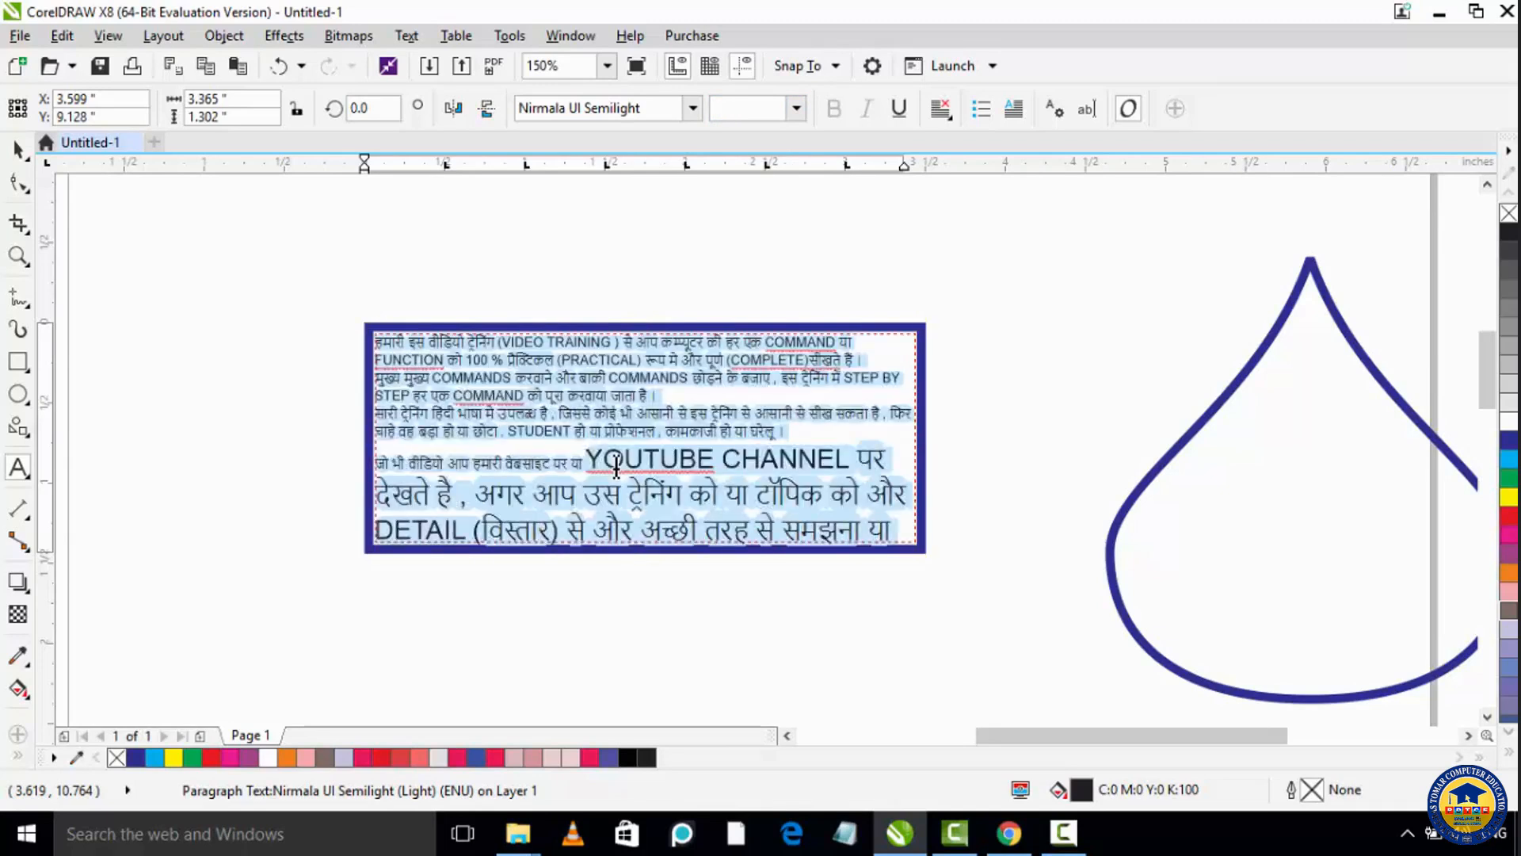
click(794, 111)
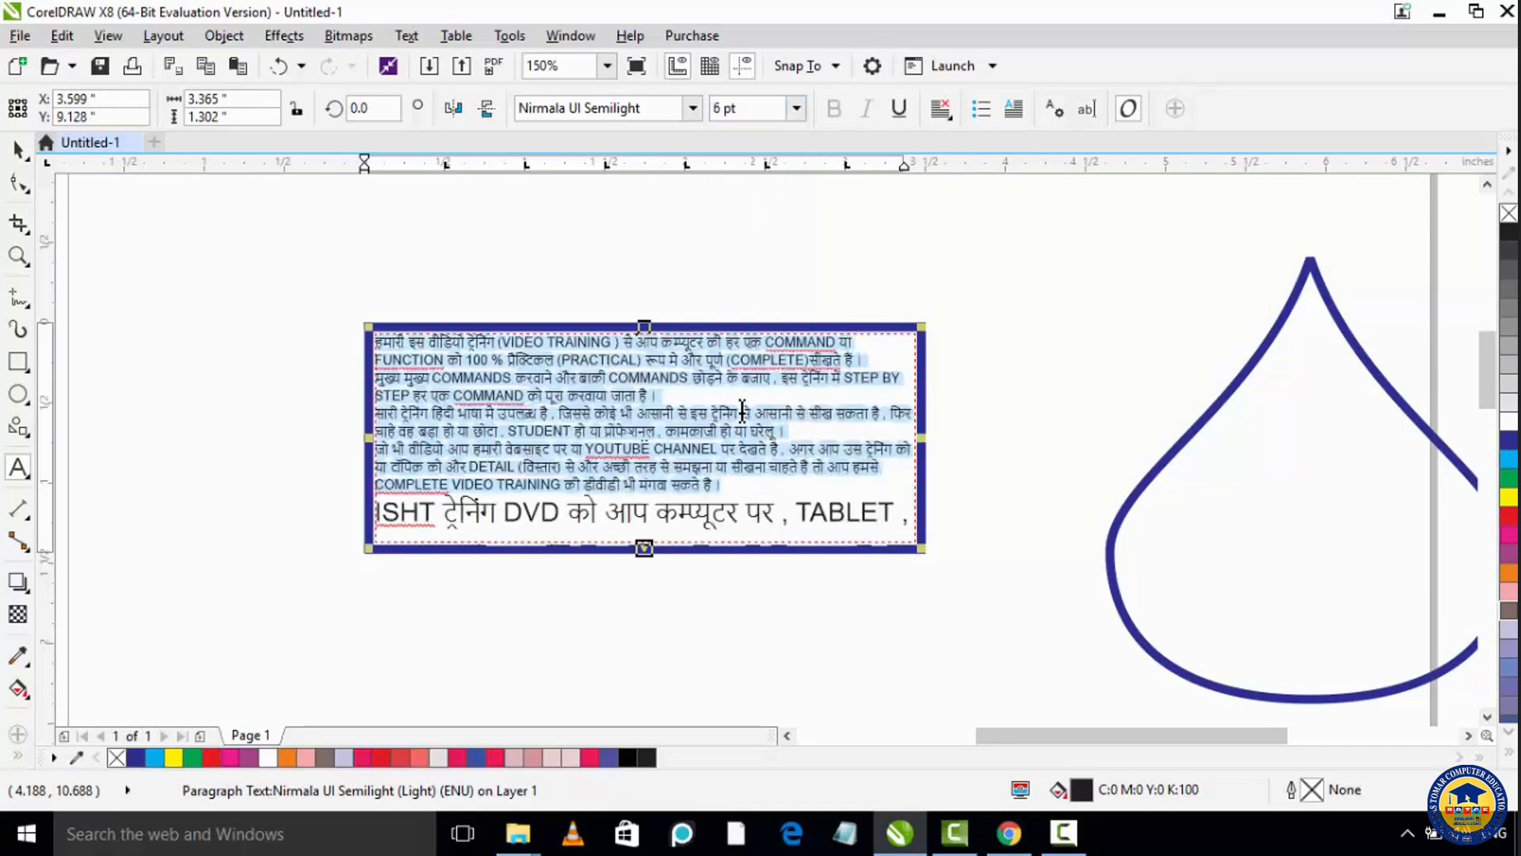
drag(379, 514, 999, 761)
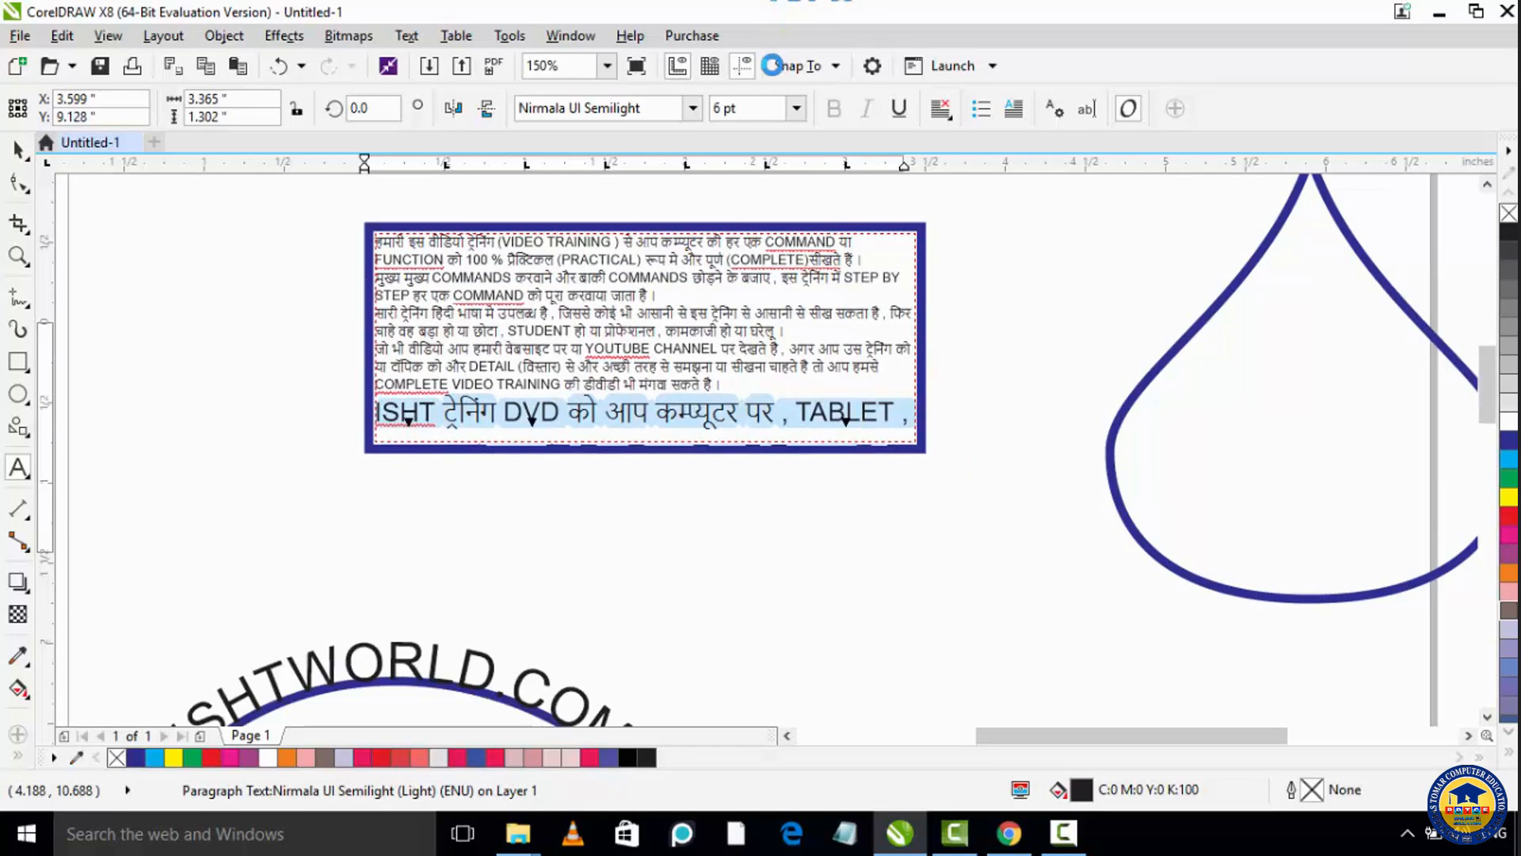
key(ctrl+a)
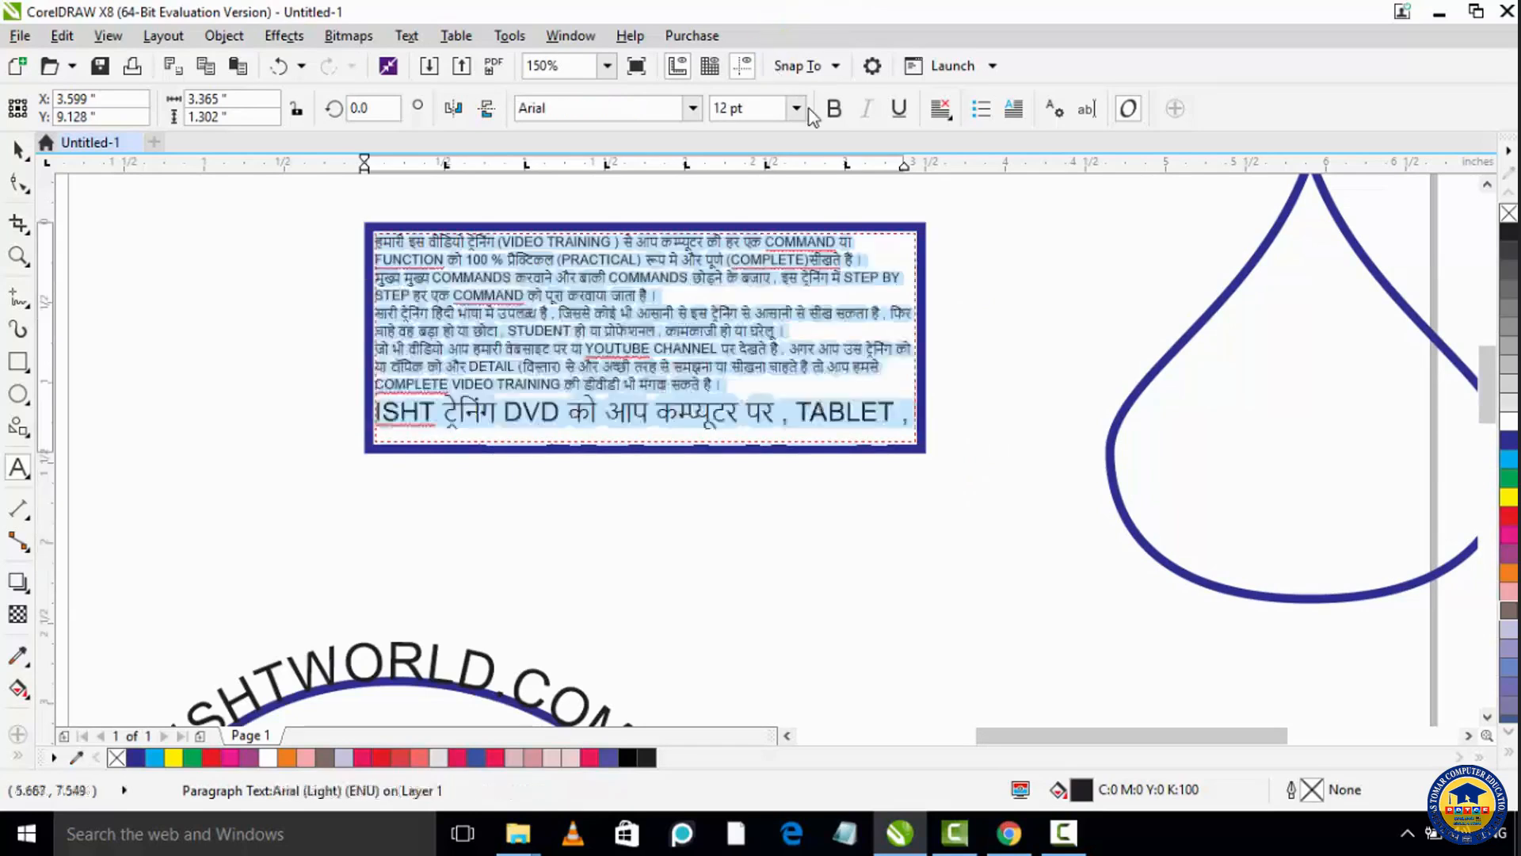
click(800, 109)
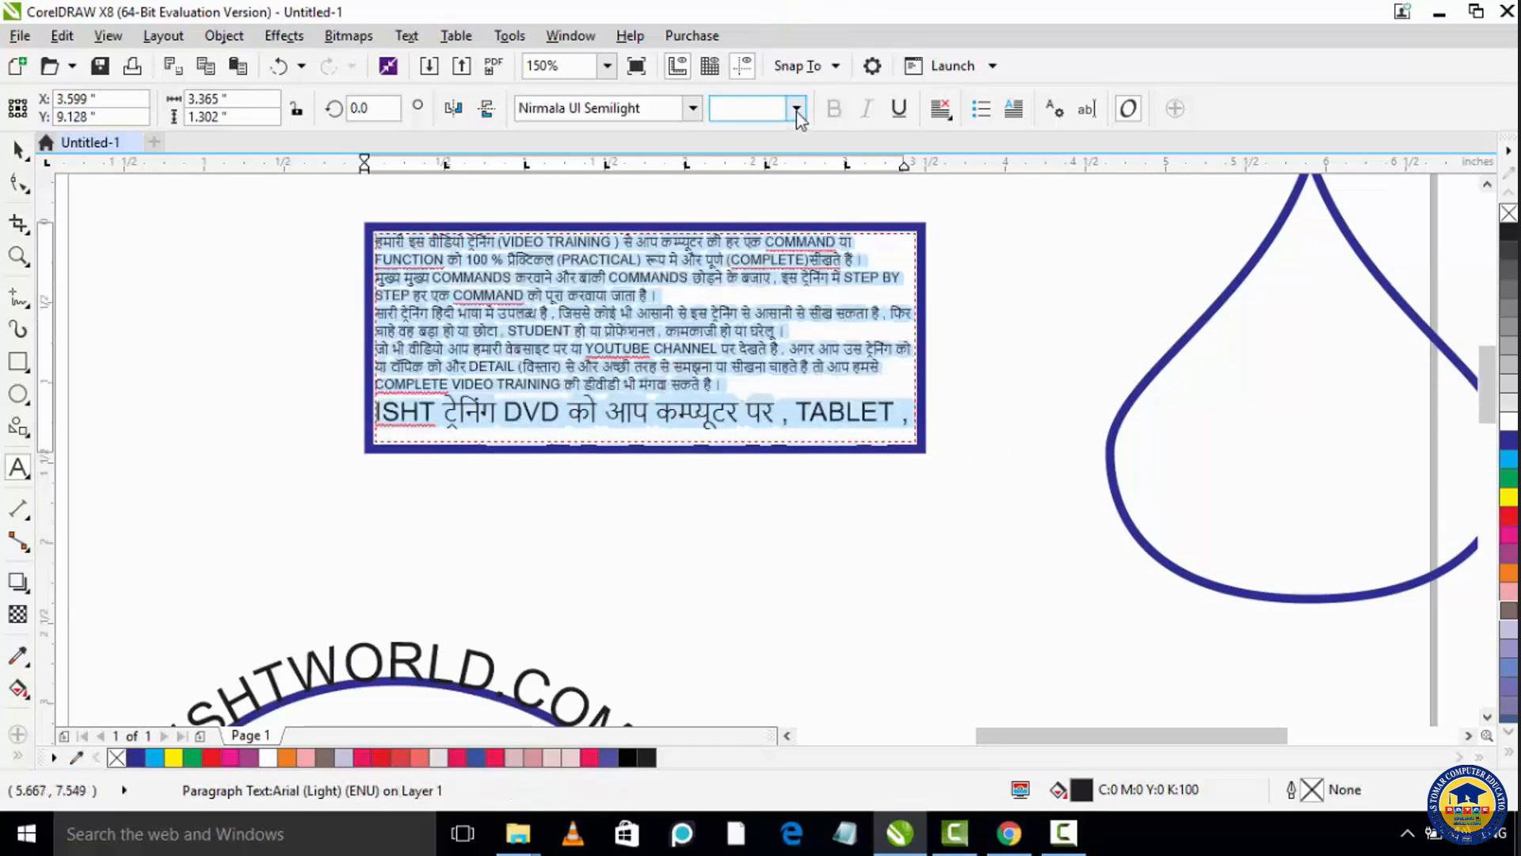
click(796, 109)
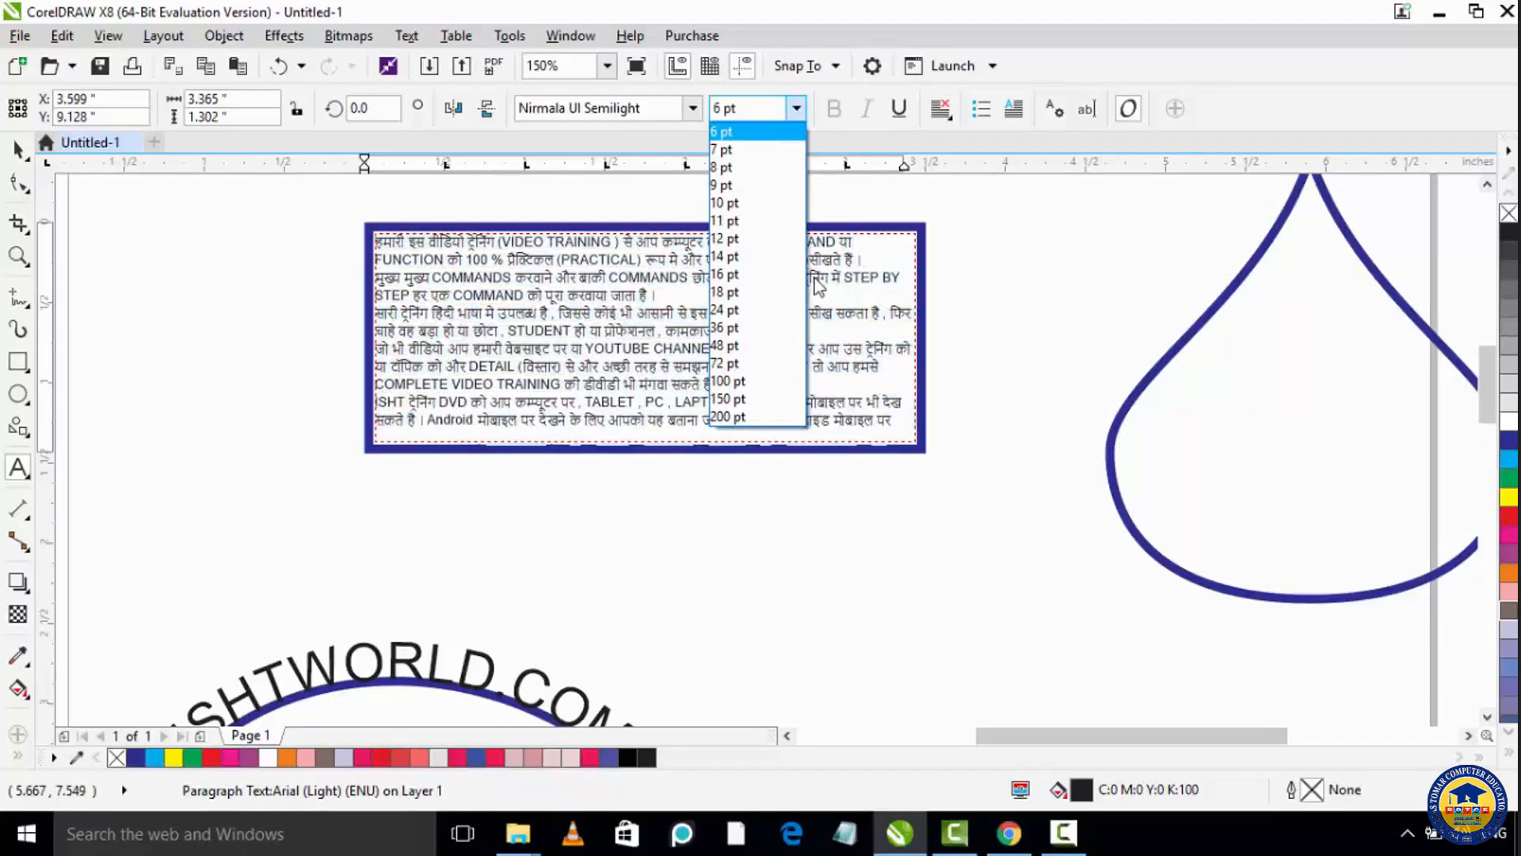
click(619, 321)
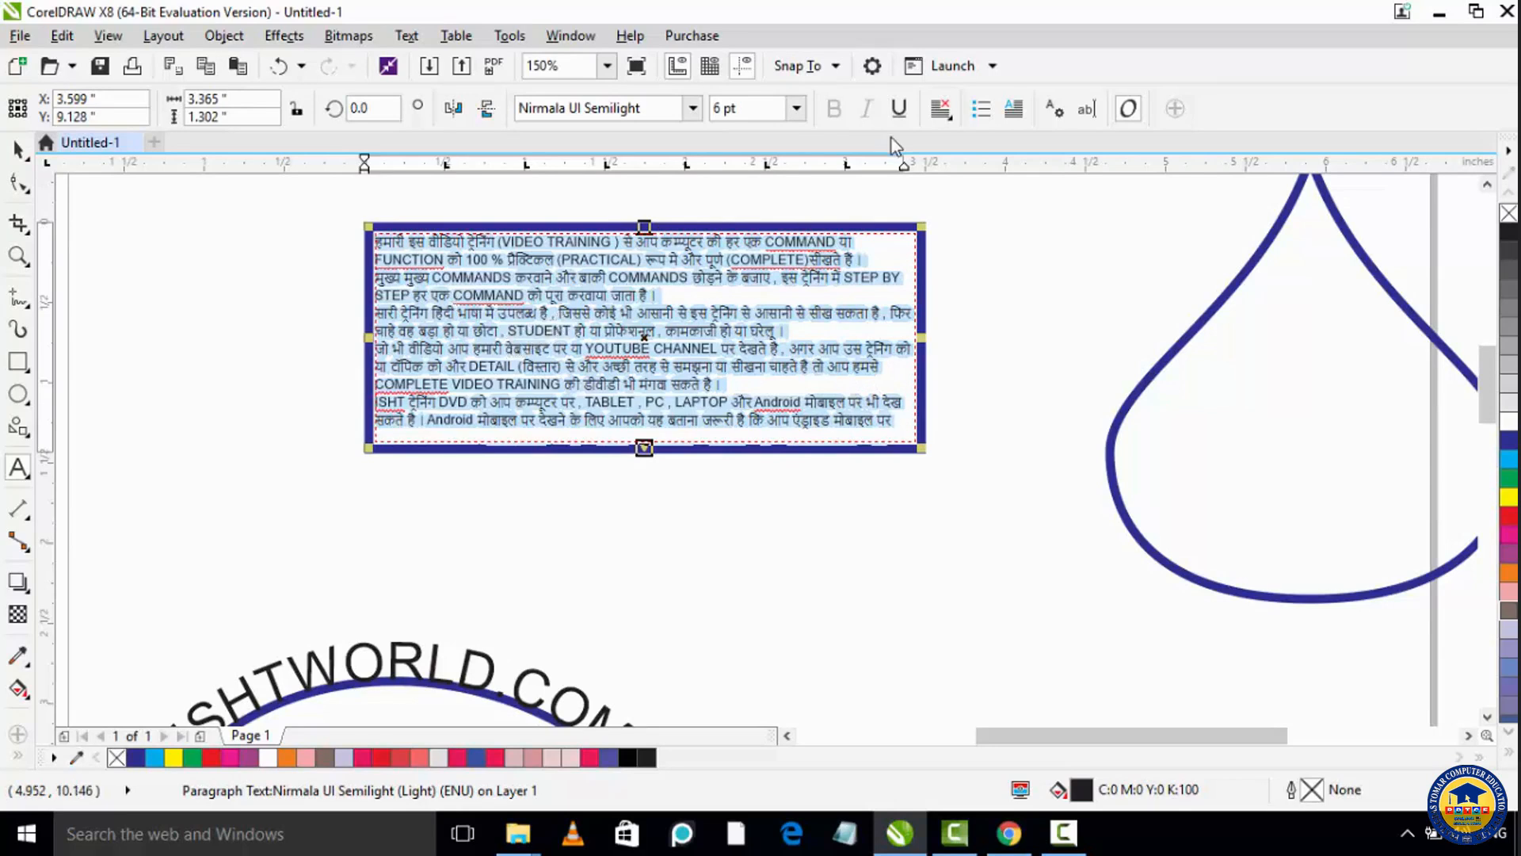
Step: Try the None, Left and Center alignments on the paragraph text in the rectangle
click(953, 119)
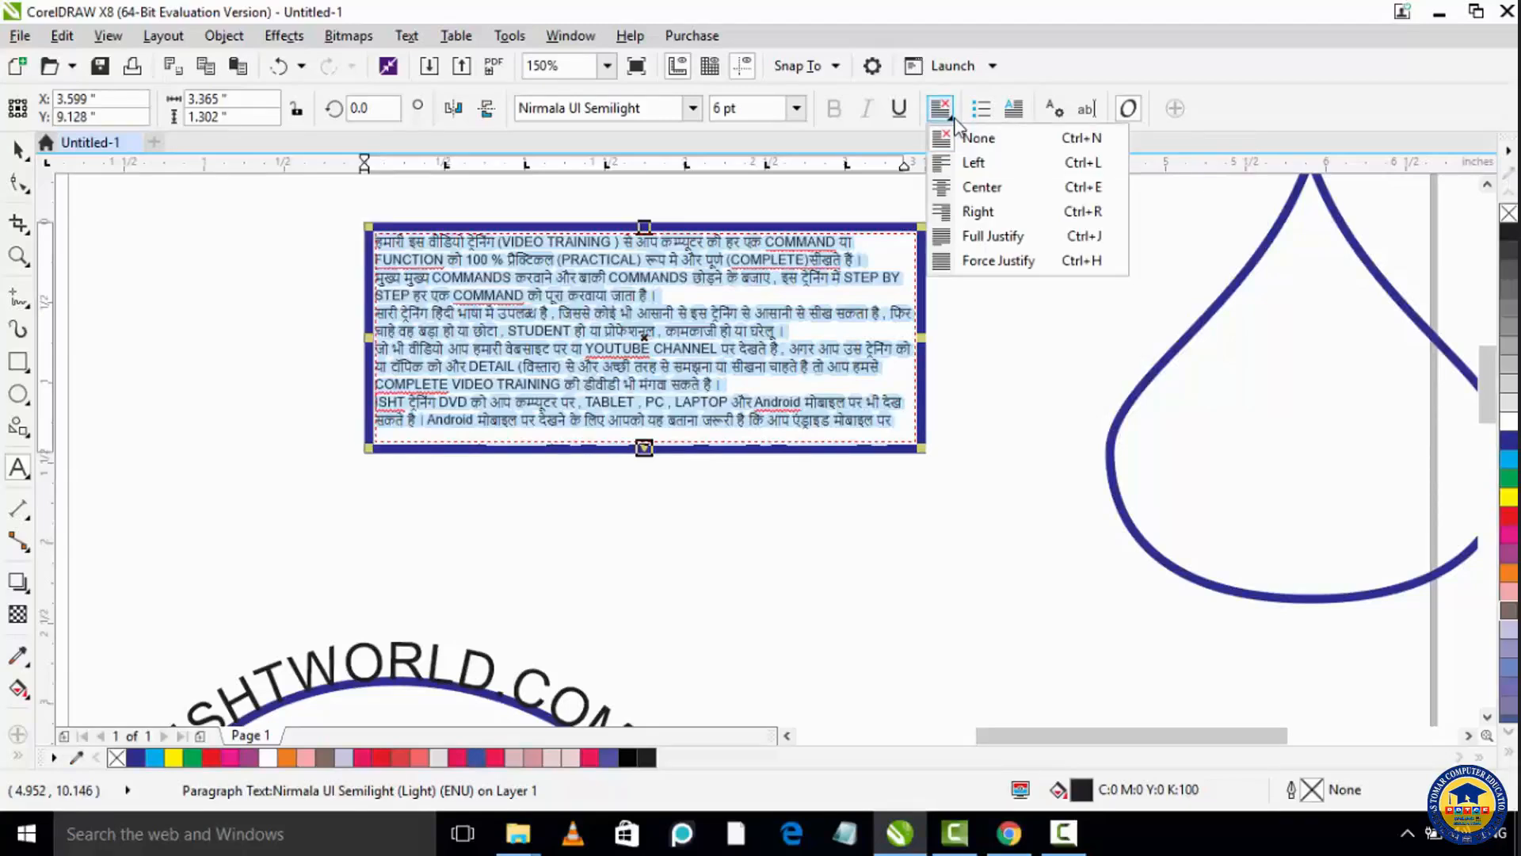
click(955, 135)
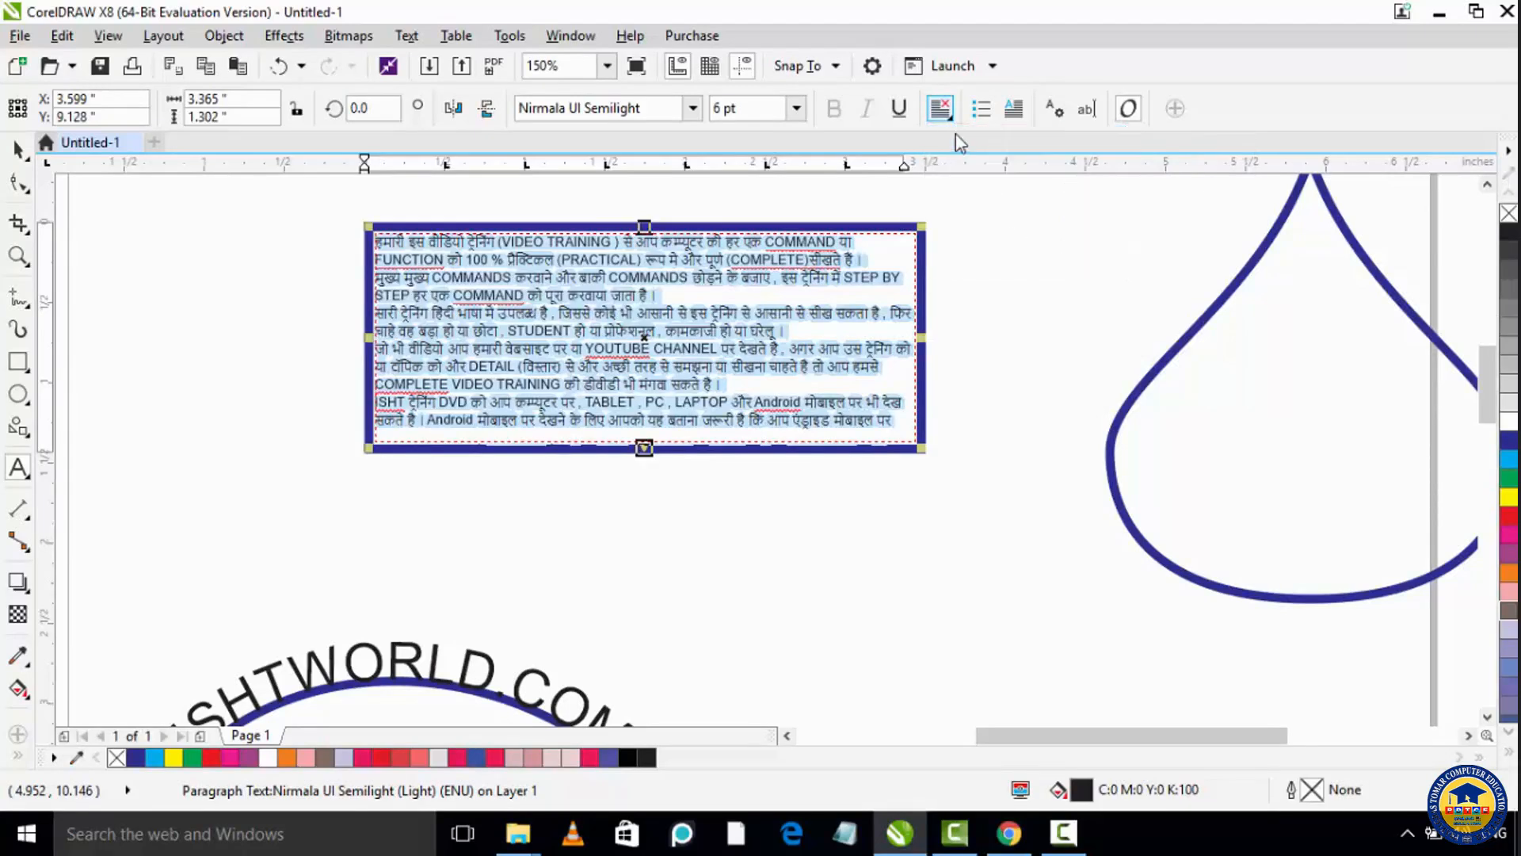
click(953, 120)
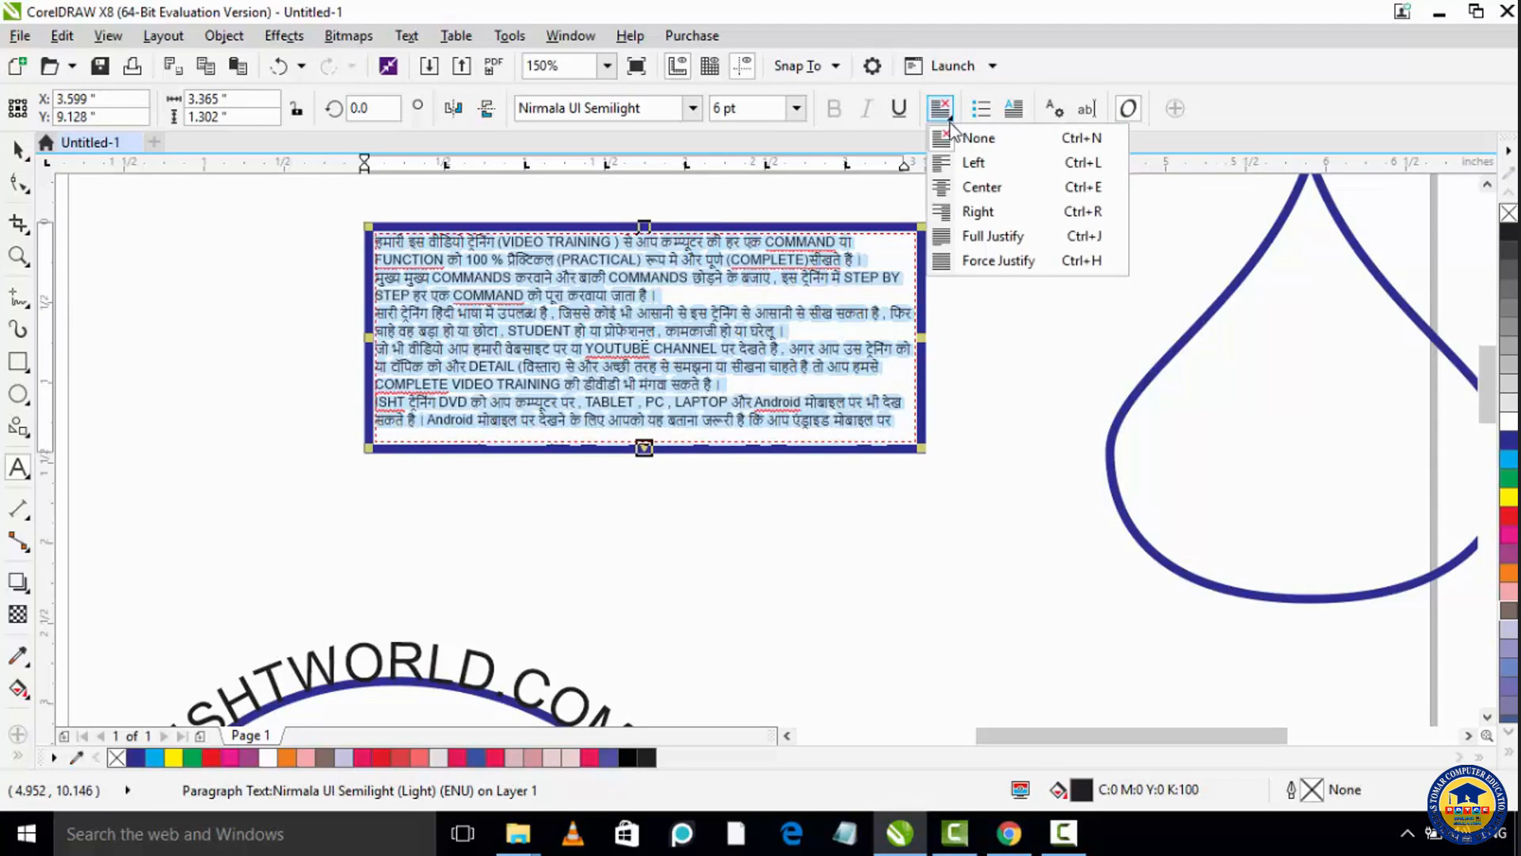
click(969, 162)
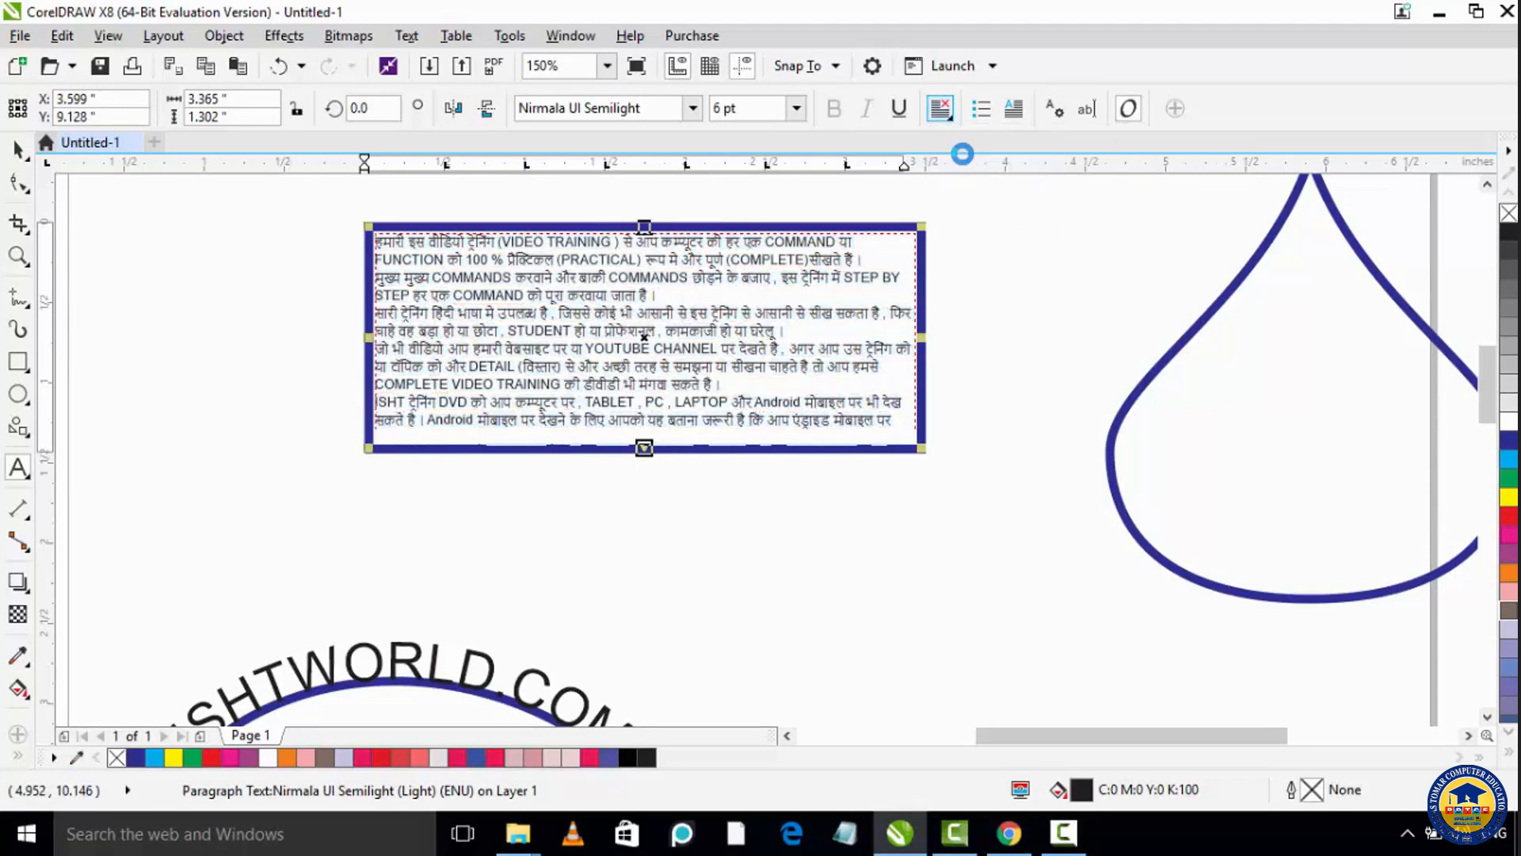
click(950, 120)
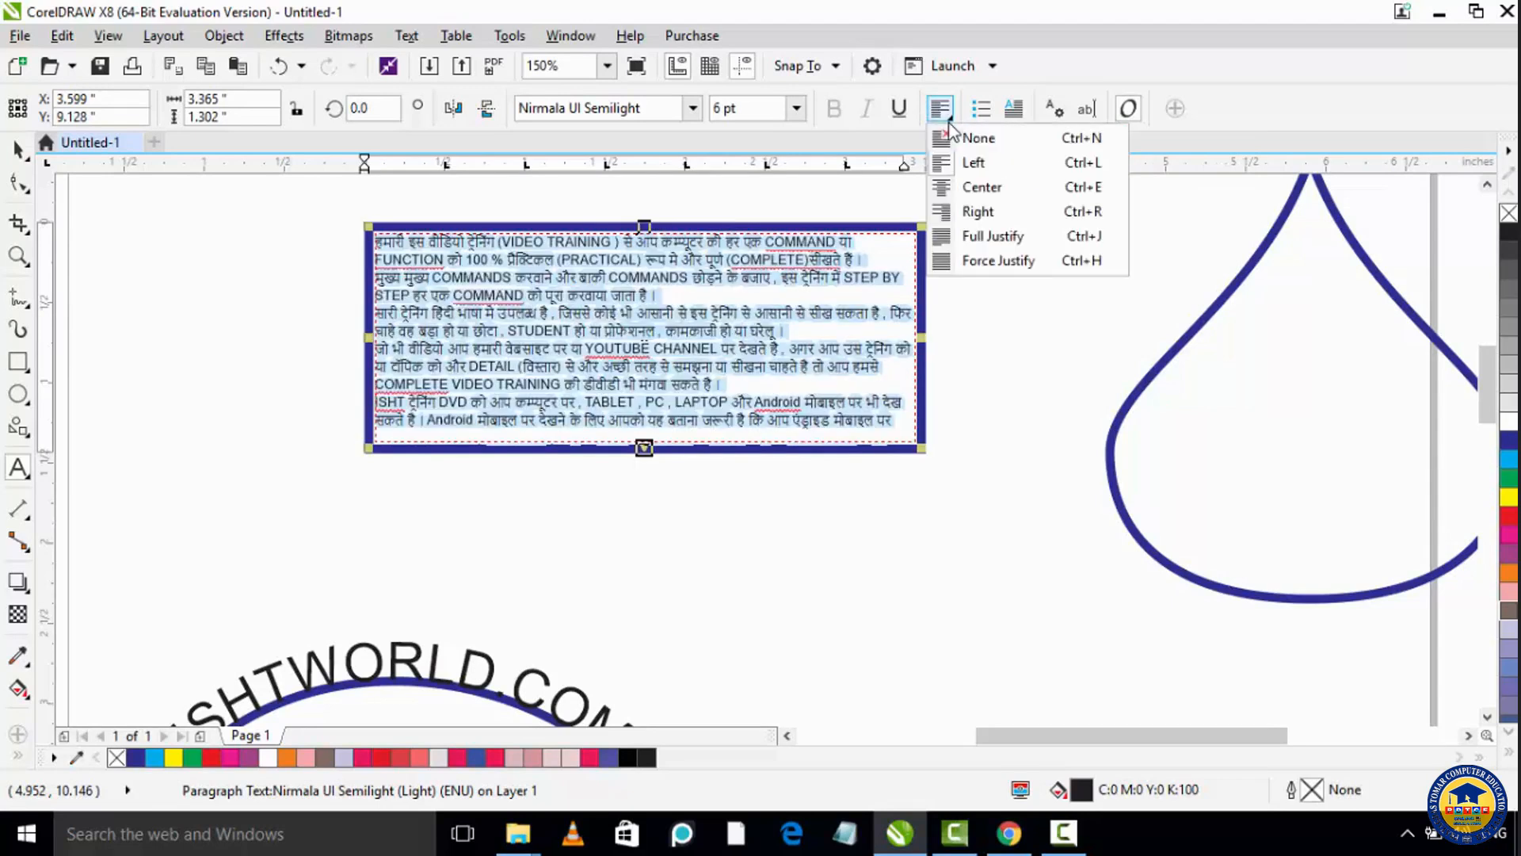
click(965, 187)
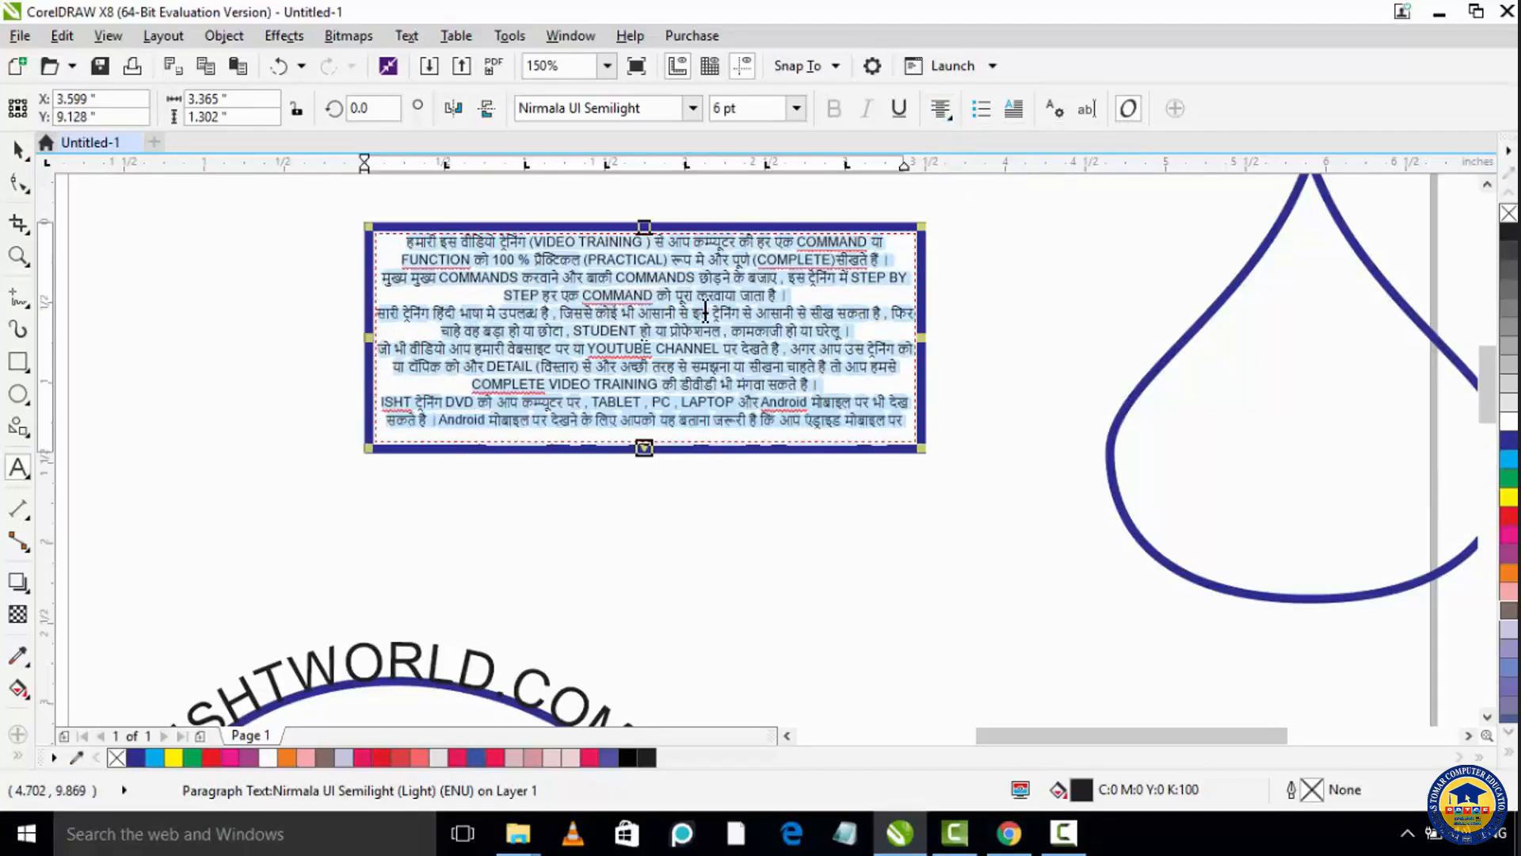
scroll(705, 309, up, 1)
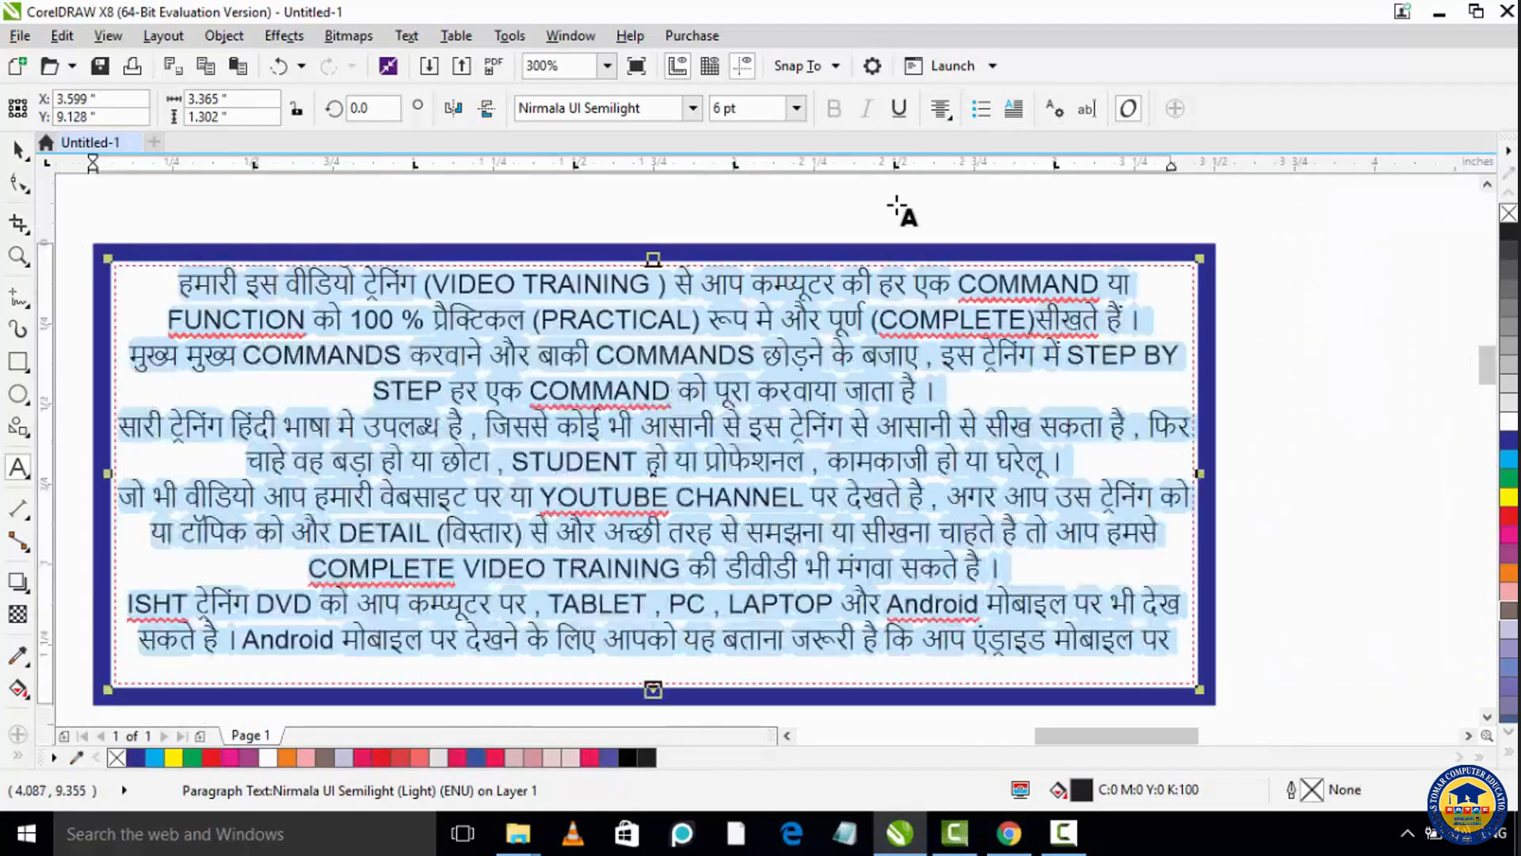
Step: Try the Right alignment on the paragraph text in the rectangle
click(940, 109)
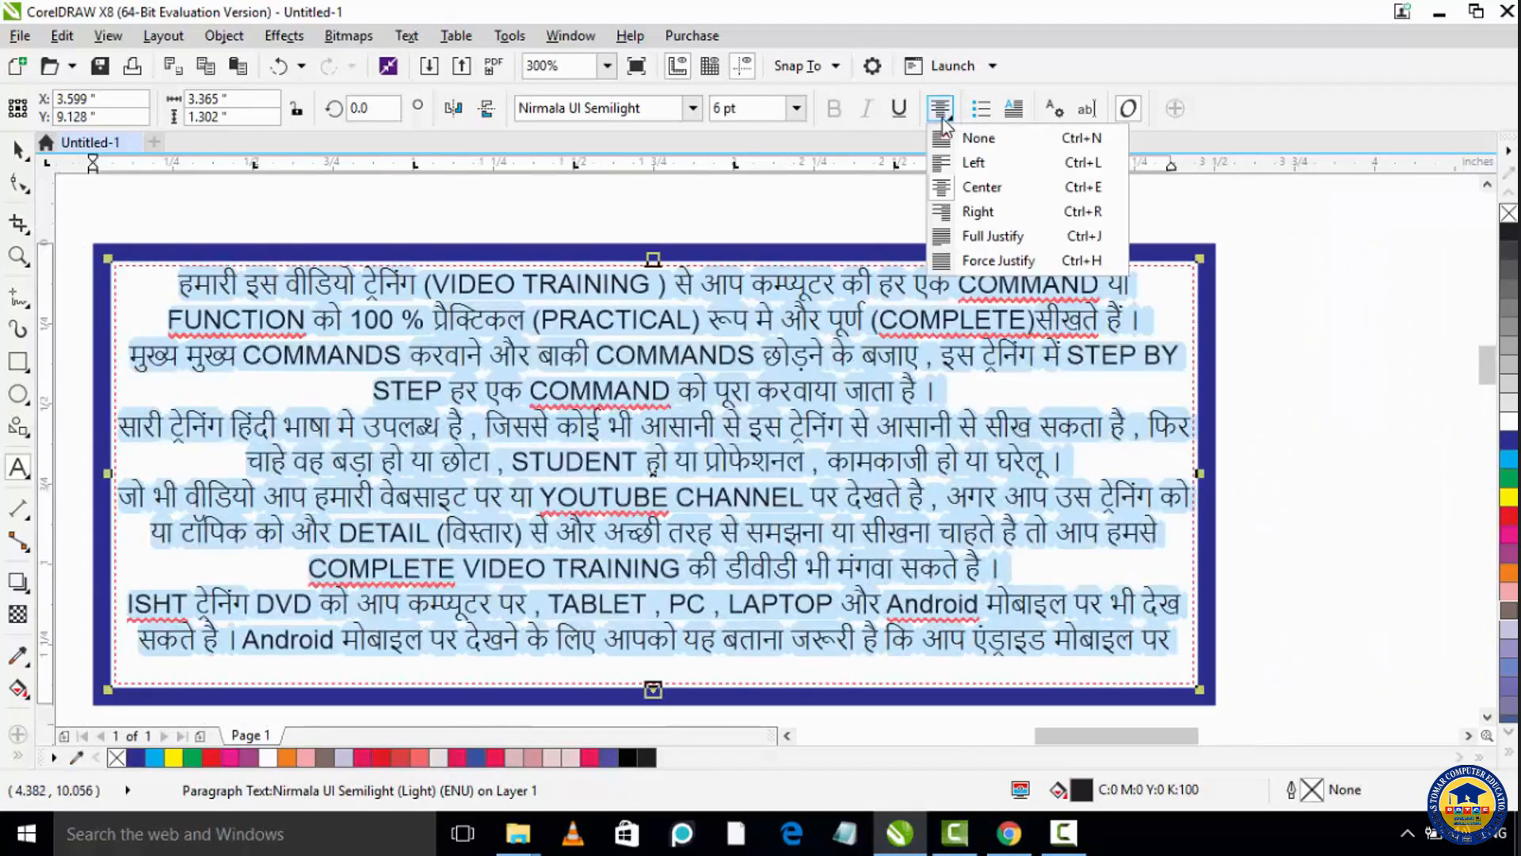
click(963, 212)
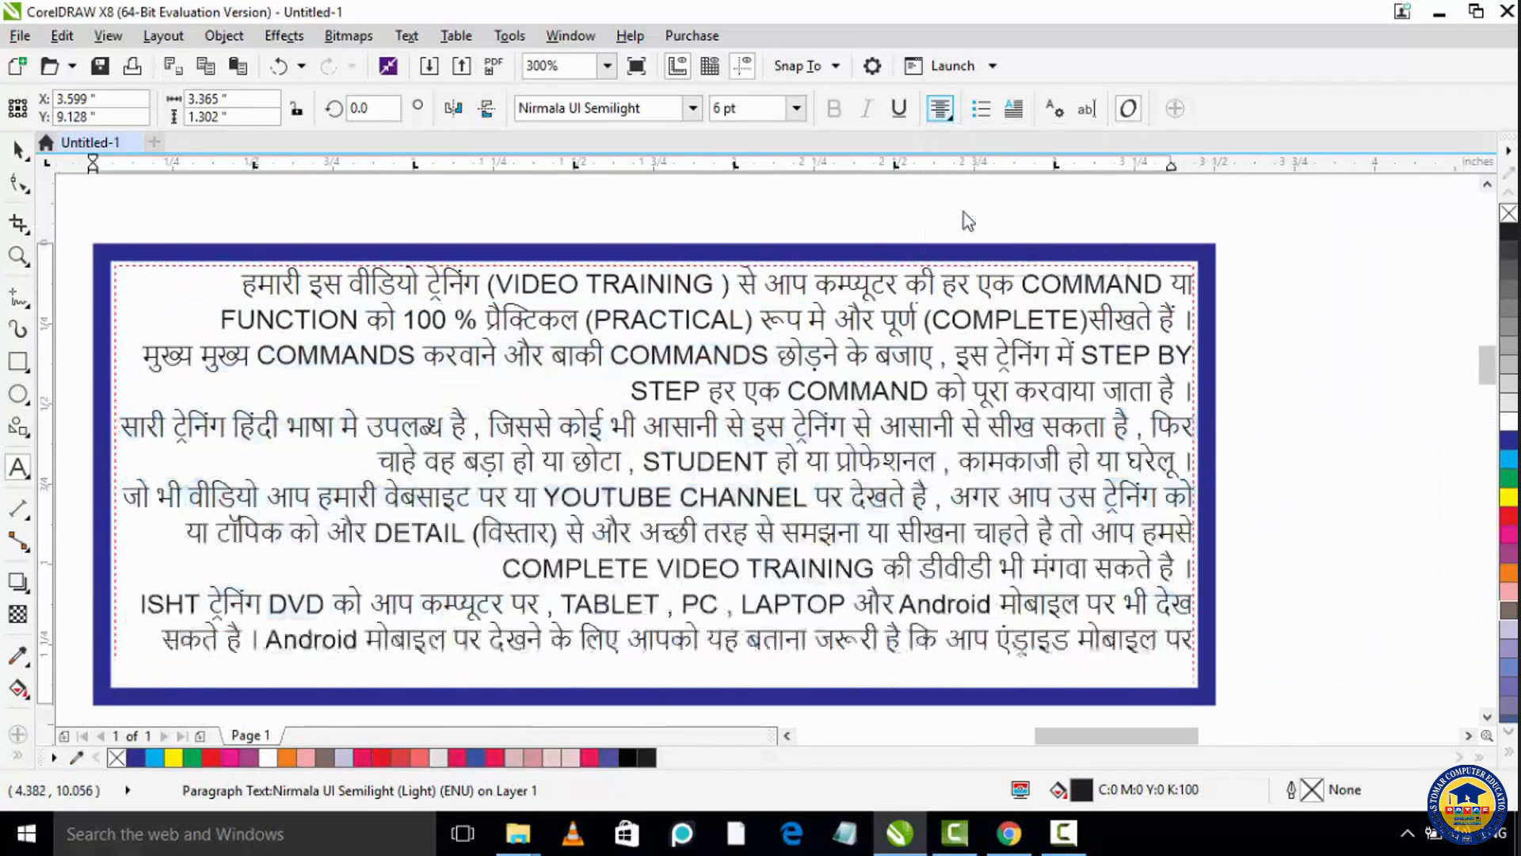
click(950, 118)
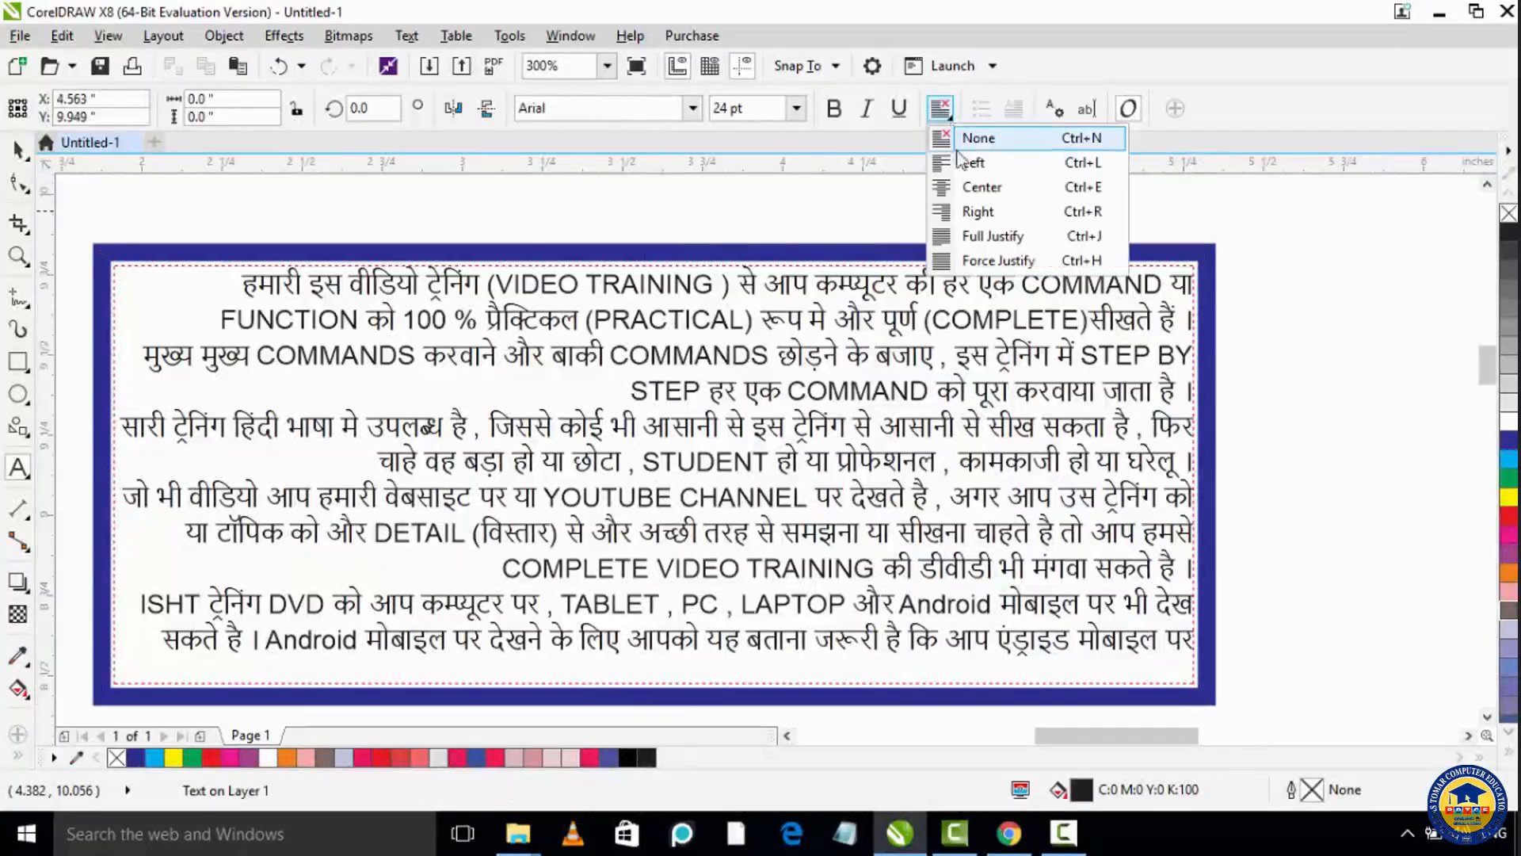
click(967, 237)
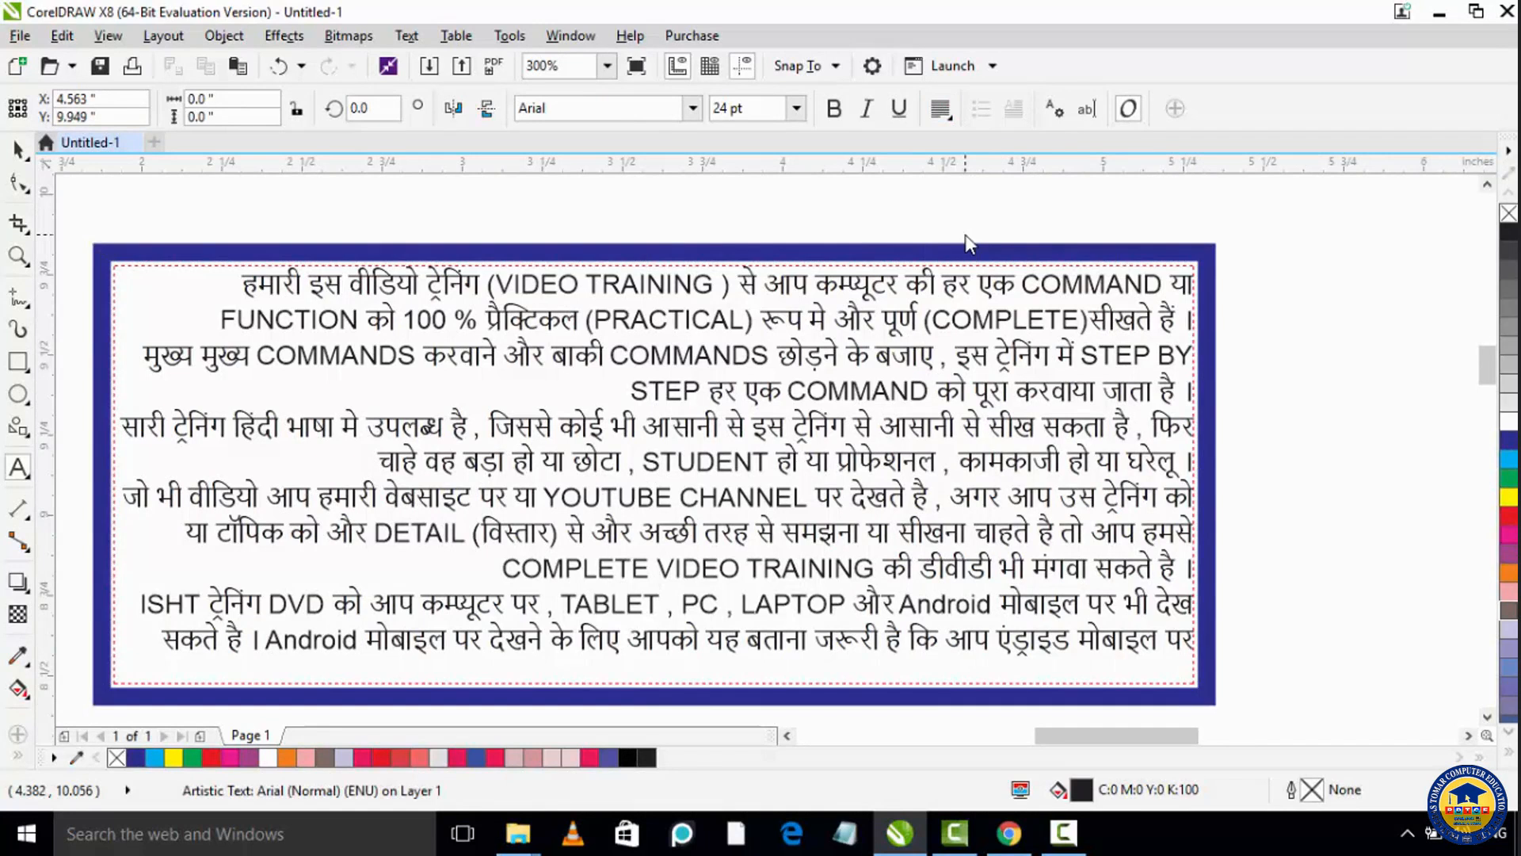
Step: Reselect the paragraph text in the rectangle and try the Full Justify alignment on it
drag(250, 282, 1165, 691)
click(948, 115)
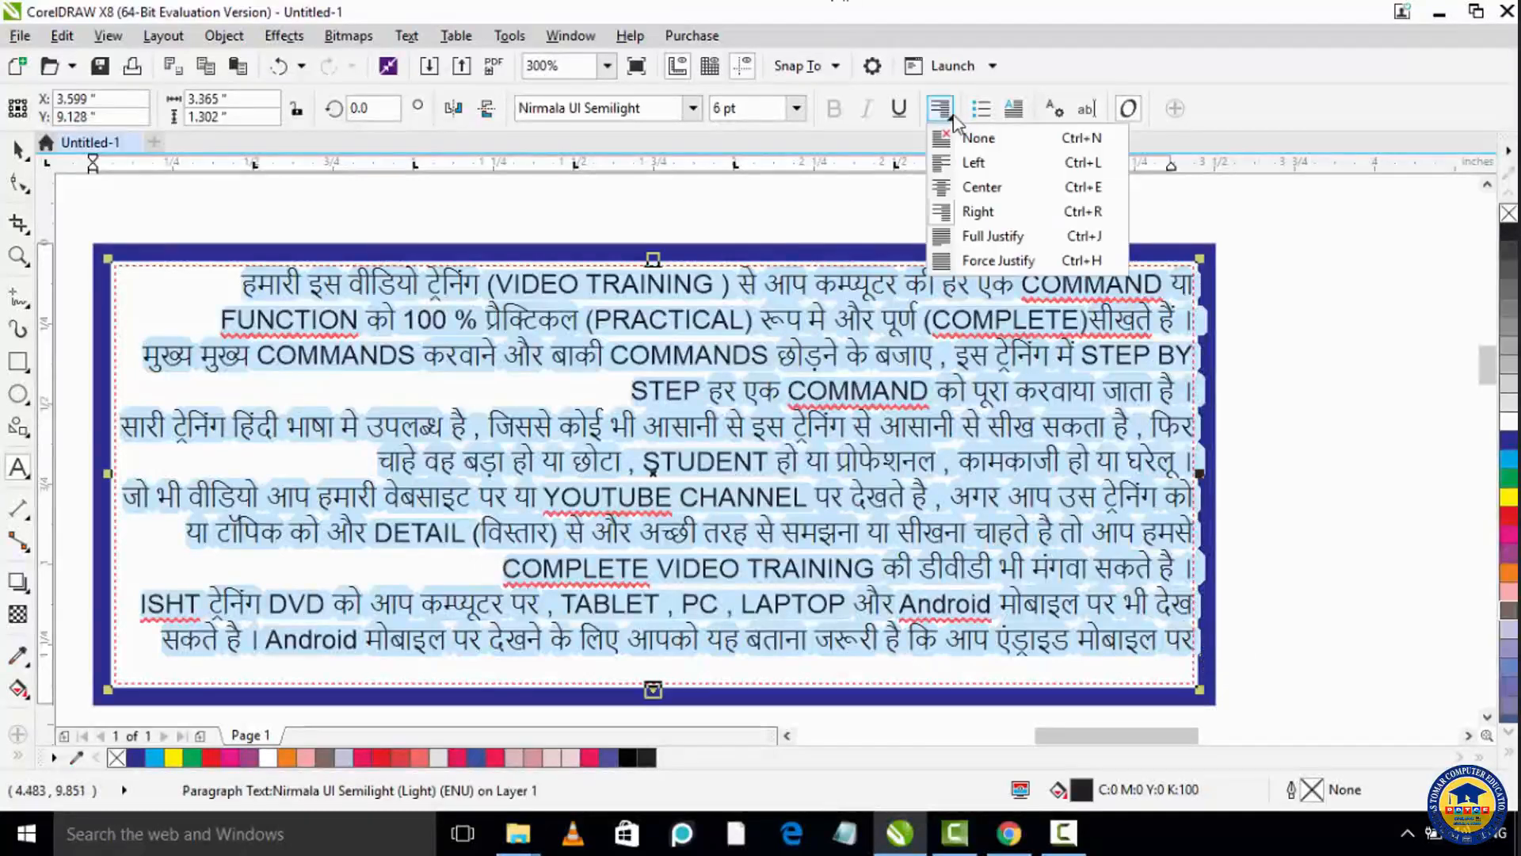
click(937, 237)
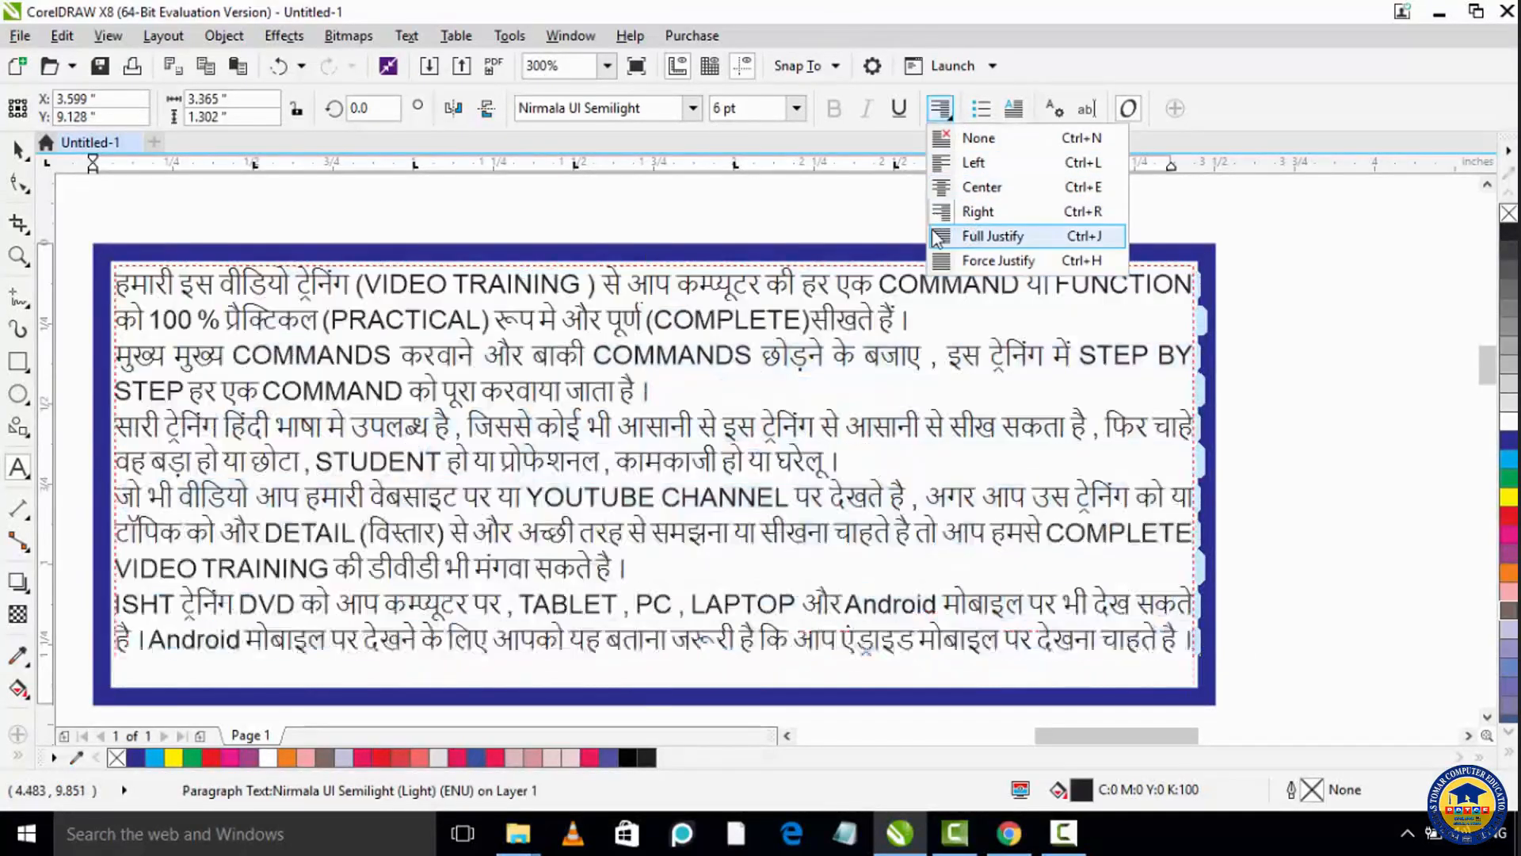
click(937, 237)
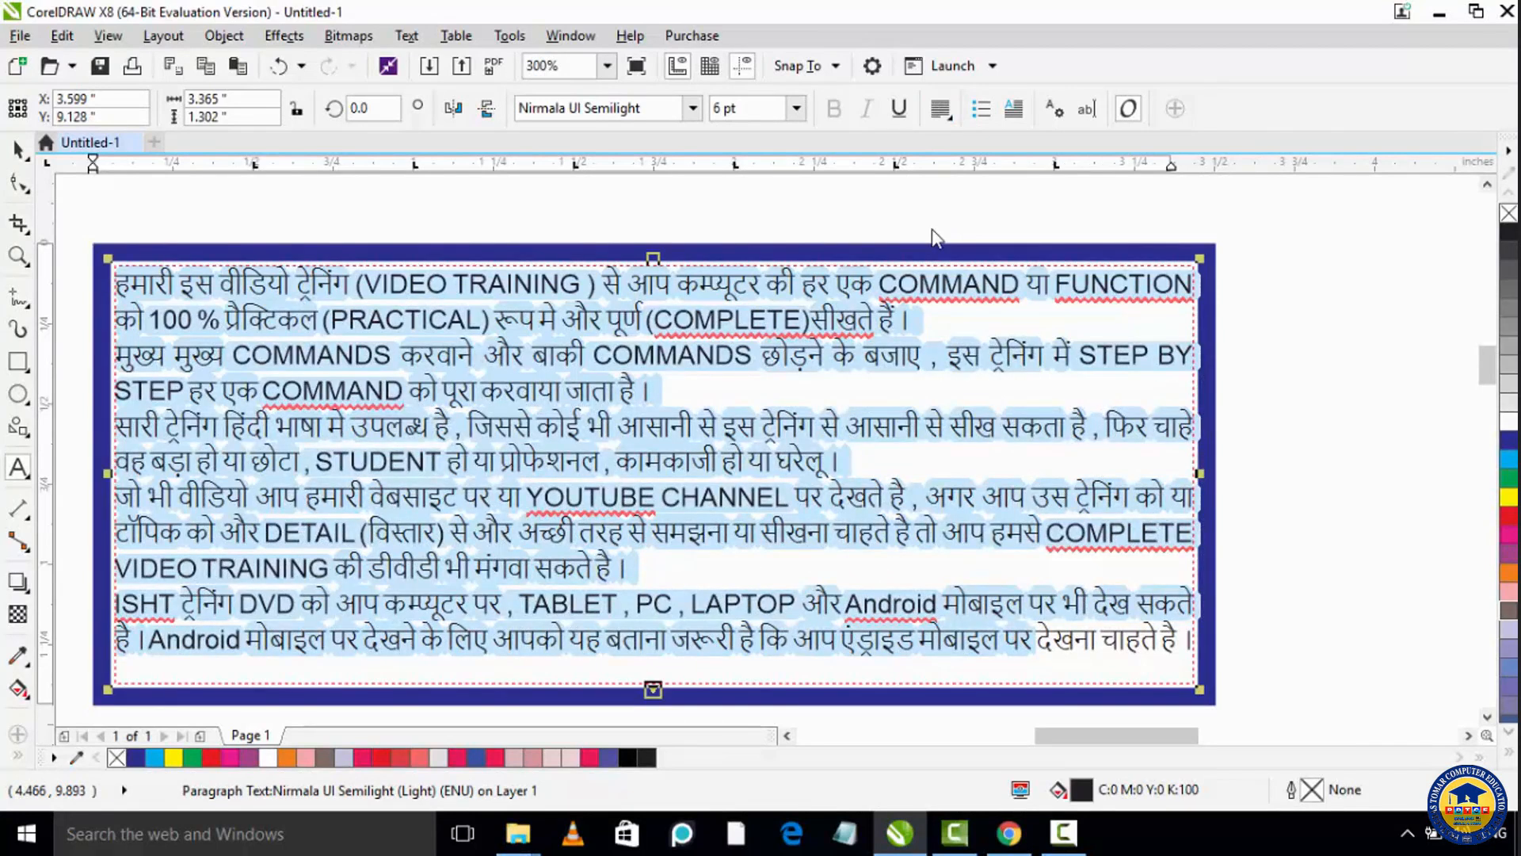
Step: Force-justify the selected paragraph text in the rectangle and fill it with dark blue (C:100 M:100 Y:0 K:0)
click(950, 119)
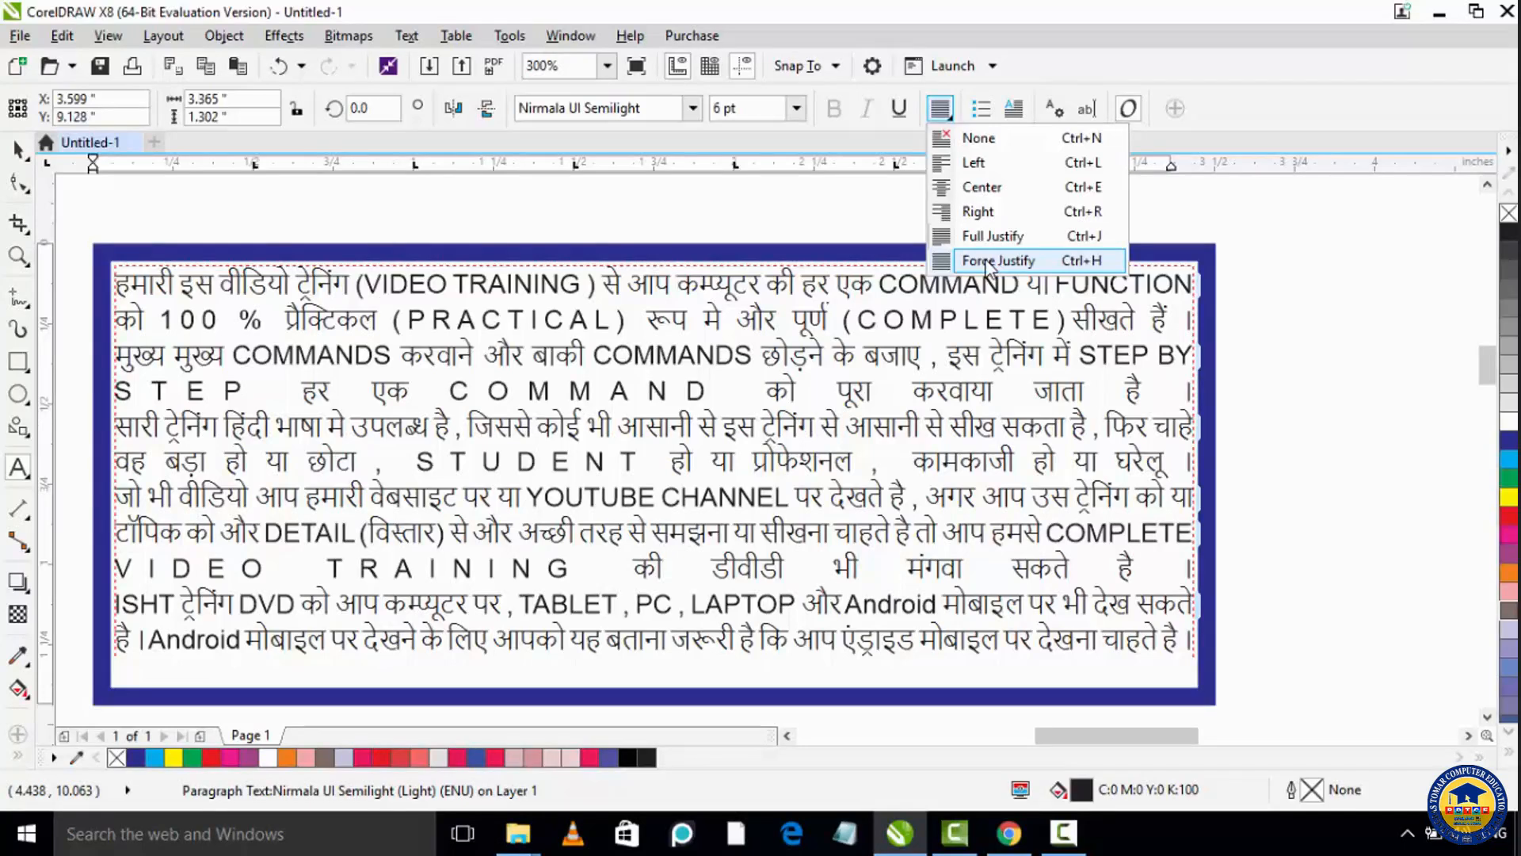
click(988, 262)
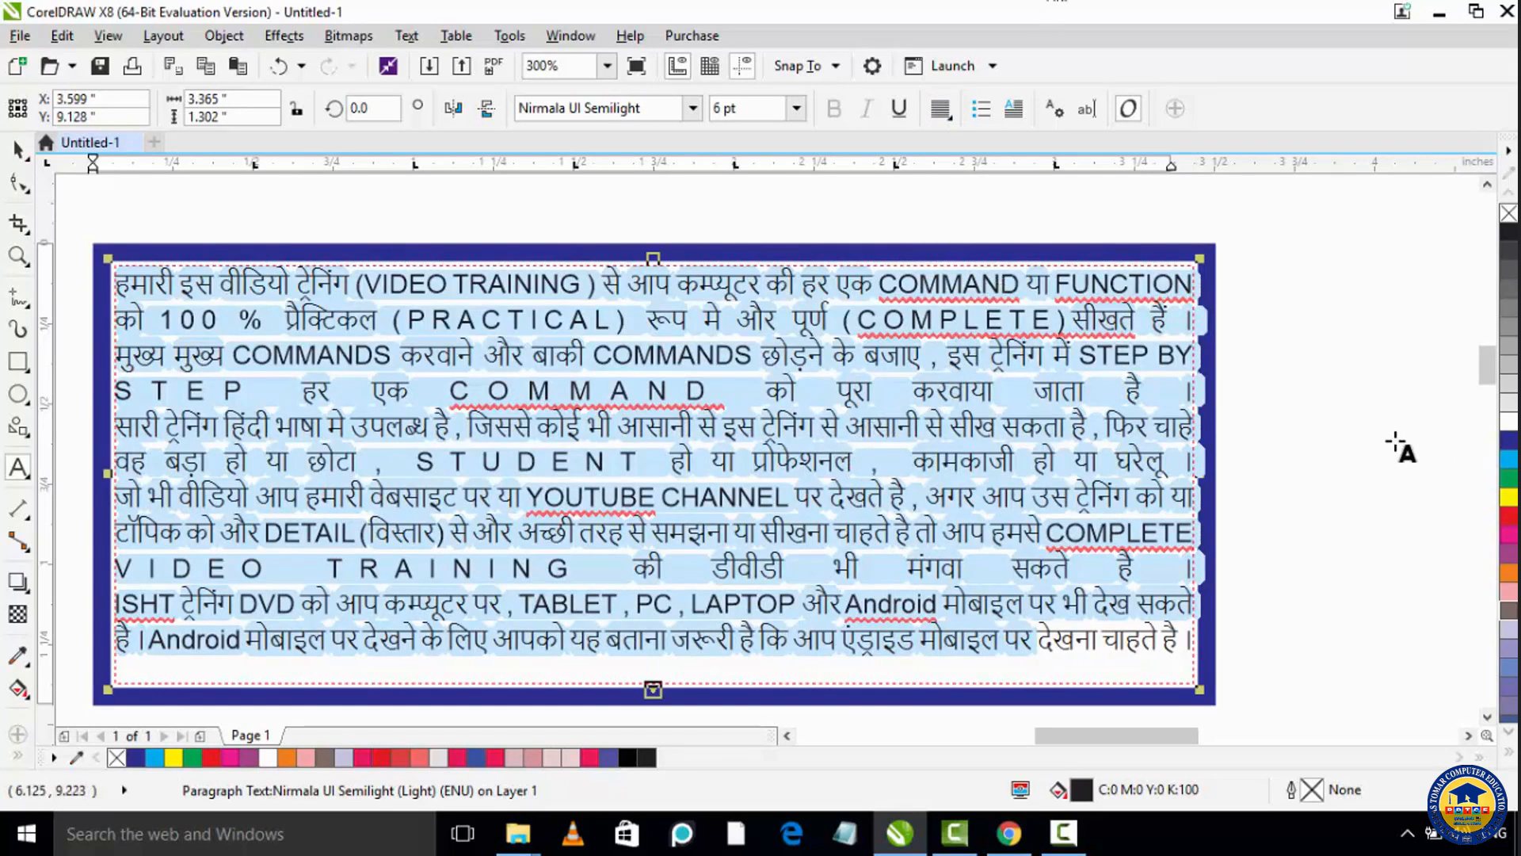
click(1507, 449)
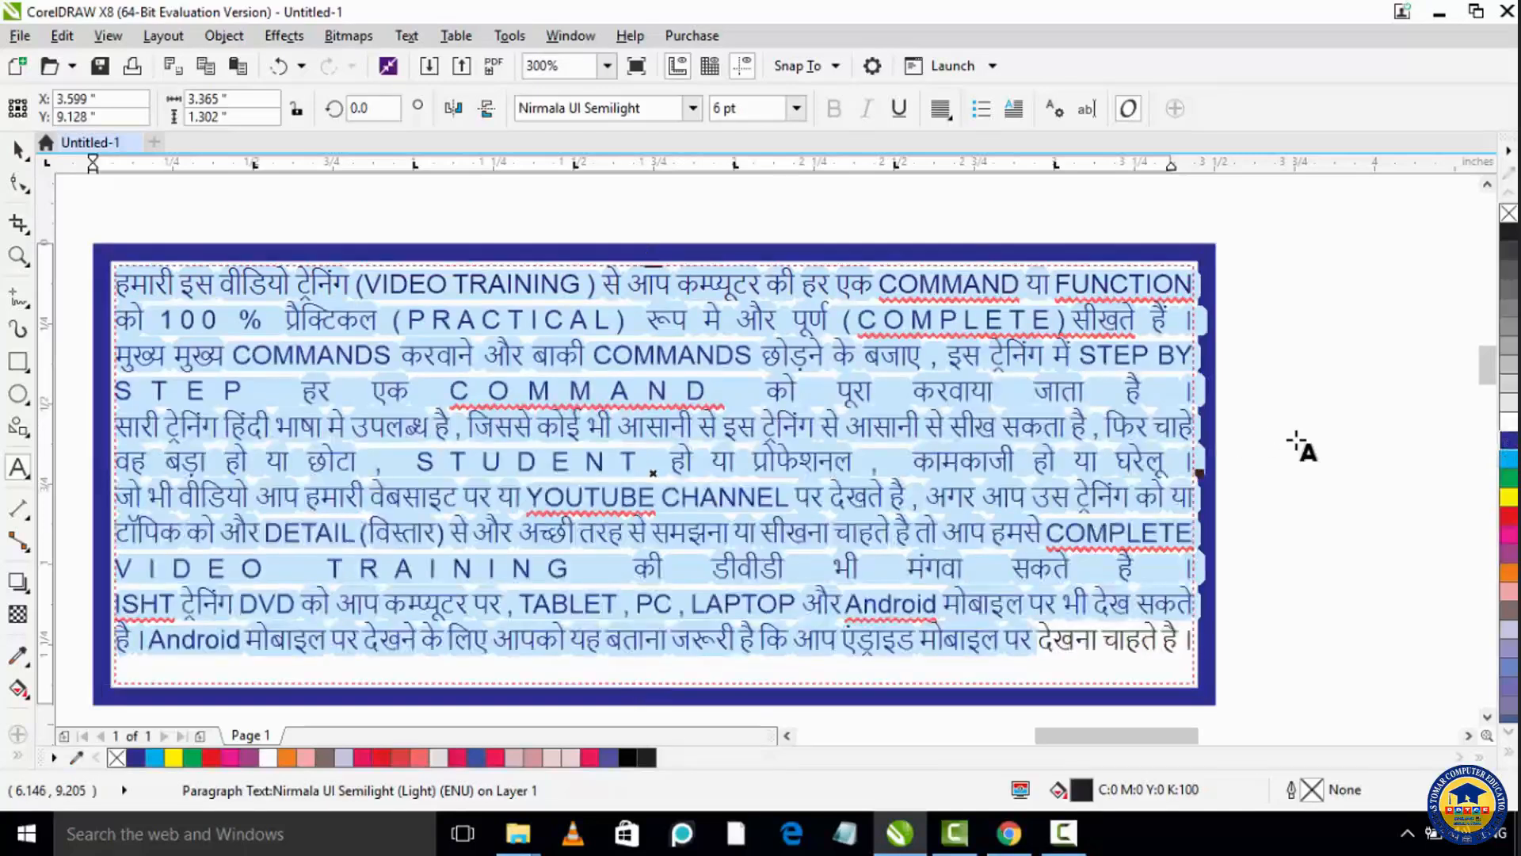
click(18, 149)
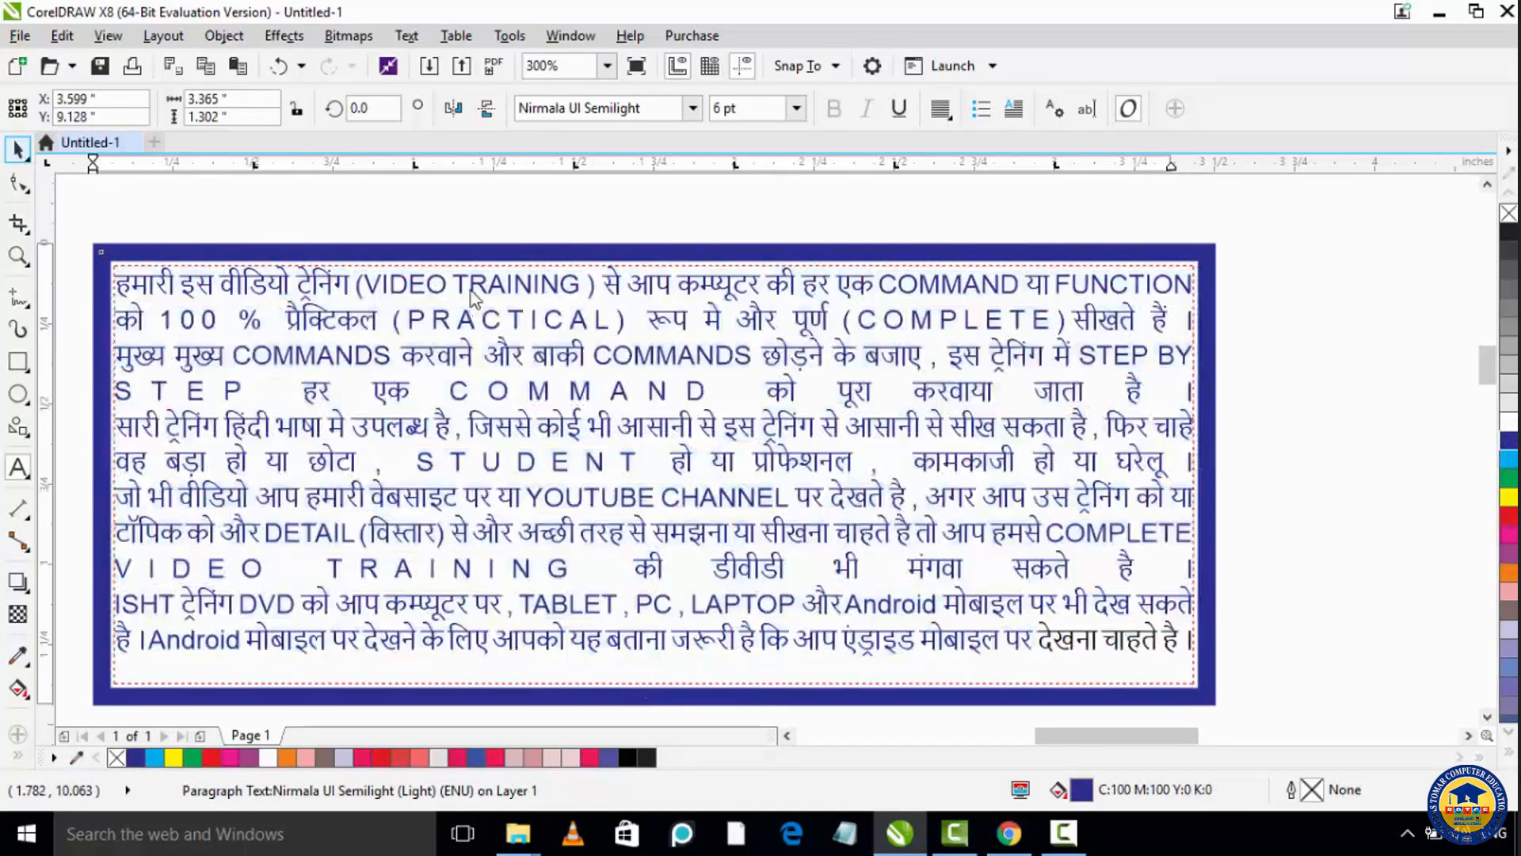
Step: Start paragraph text inside the drop shape beside the rectangle and paste the copied Hindi text into it
scroll(1193, 459, down, 1)
drag(1249, 472, 600, 475)
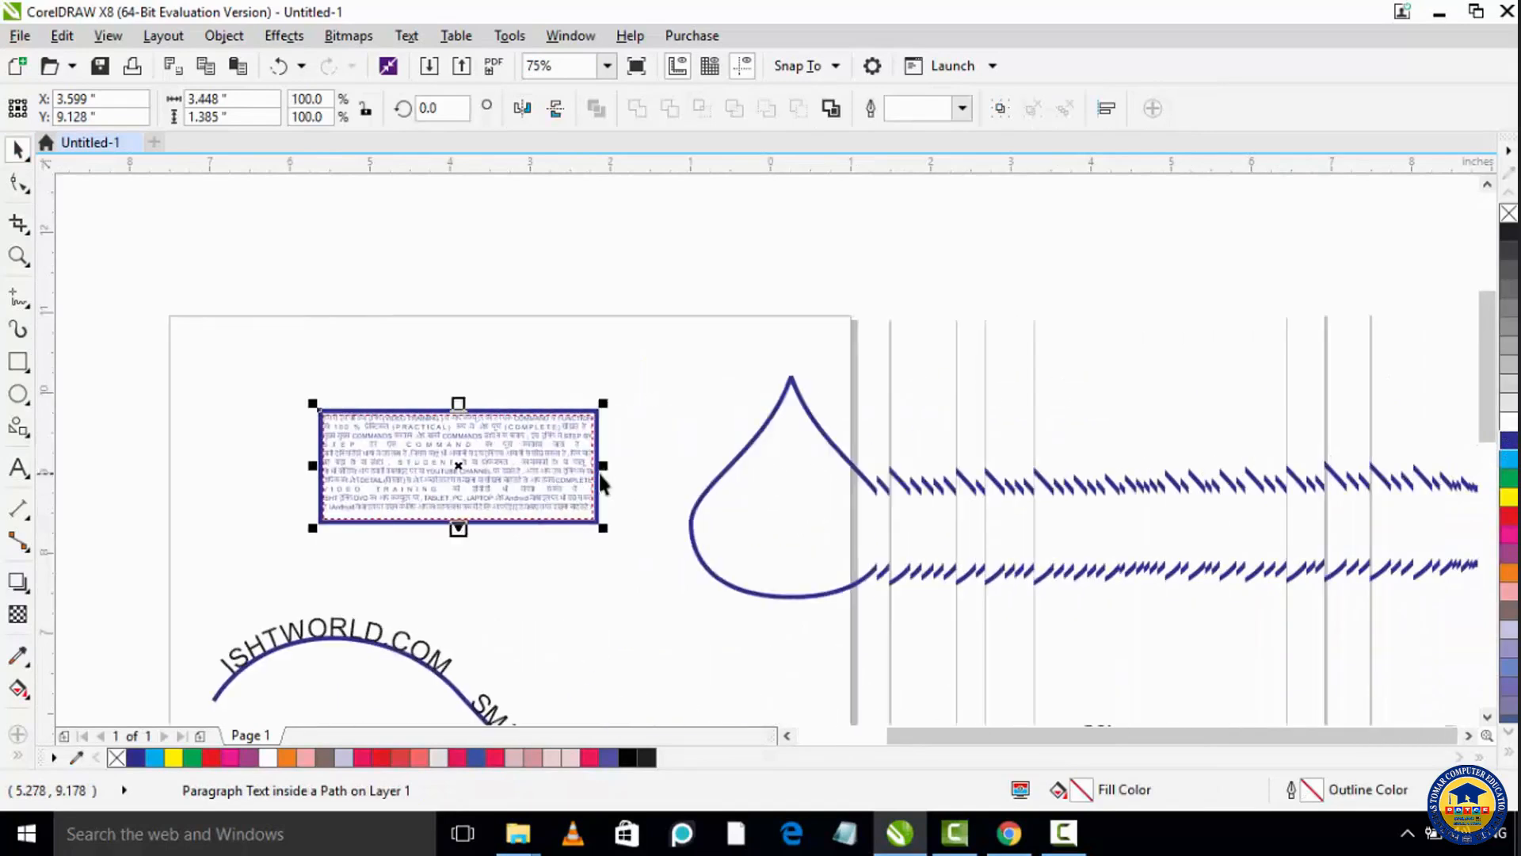
scroll(810, 542, up, 1)
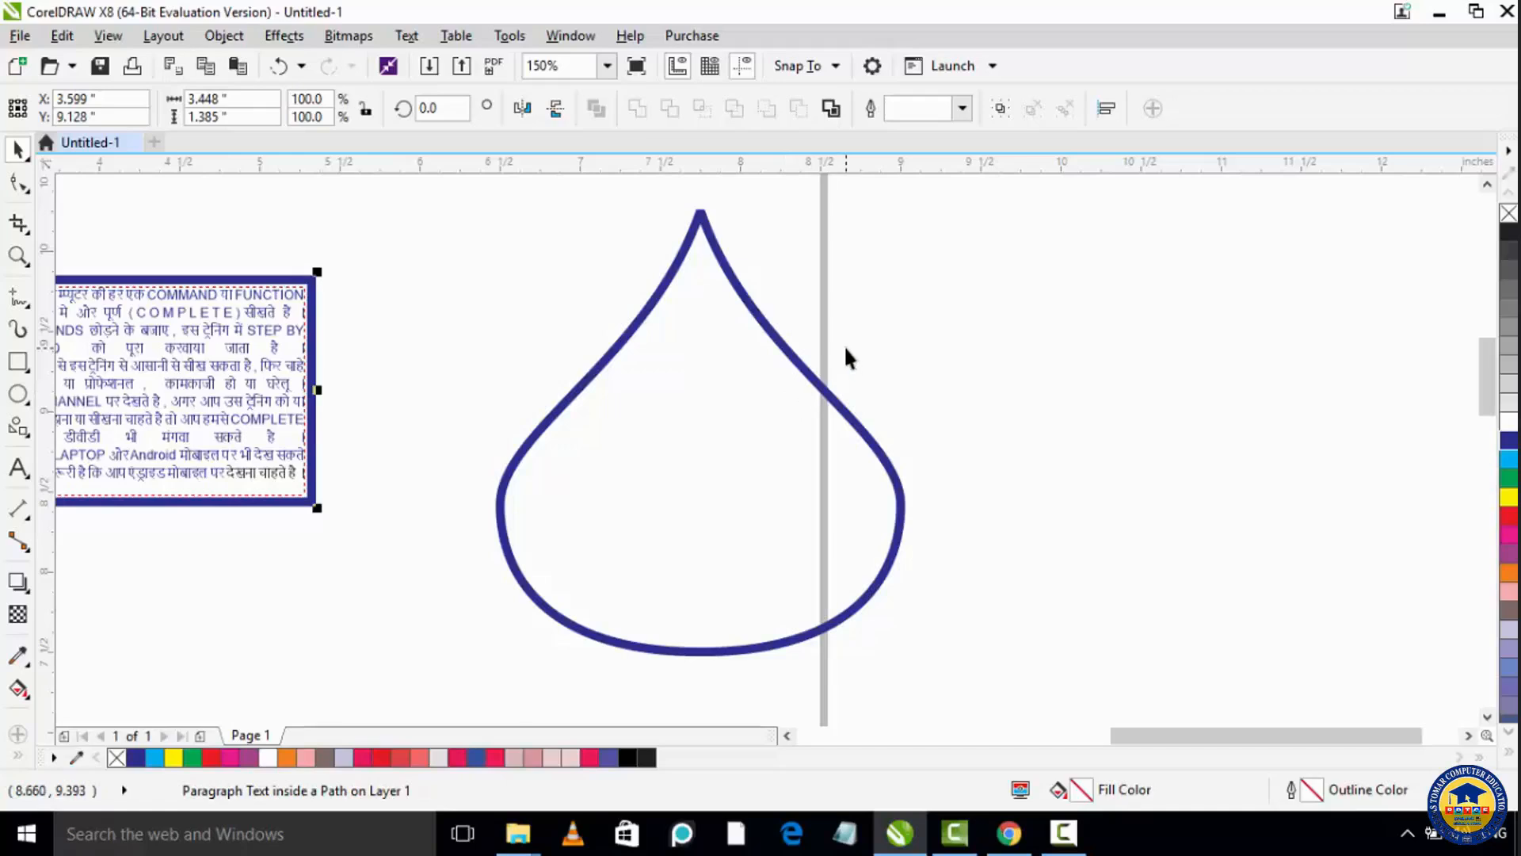
click(25, 472)
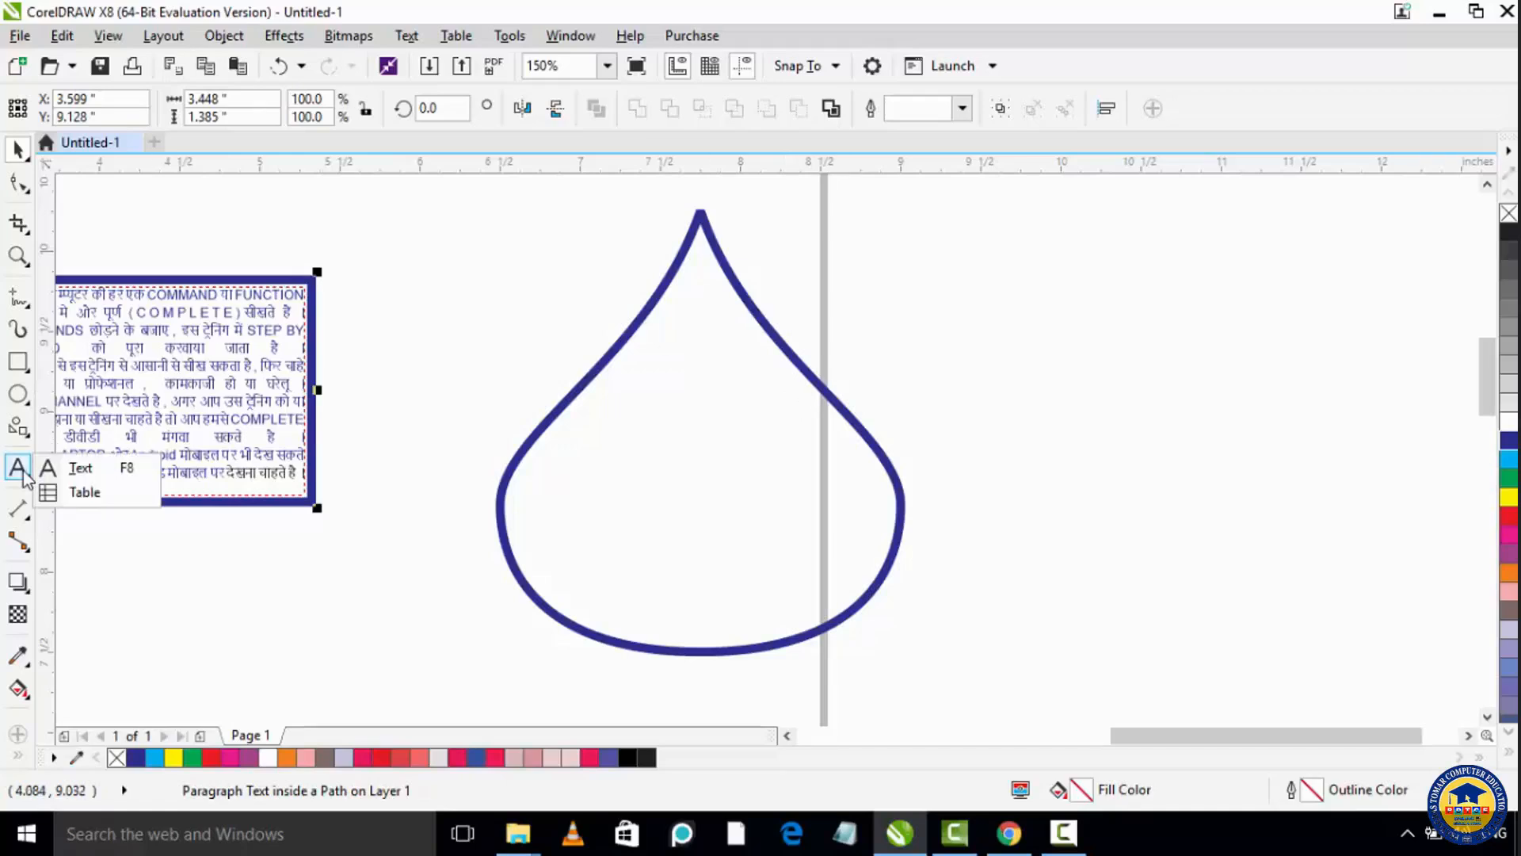
click(59, 469)
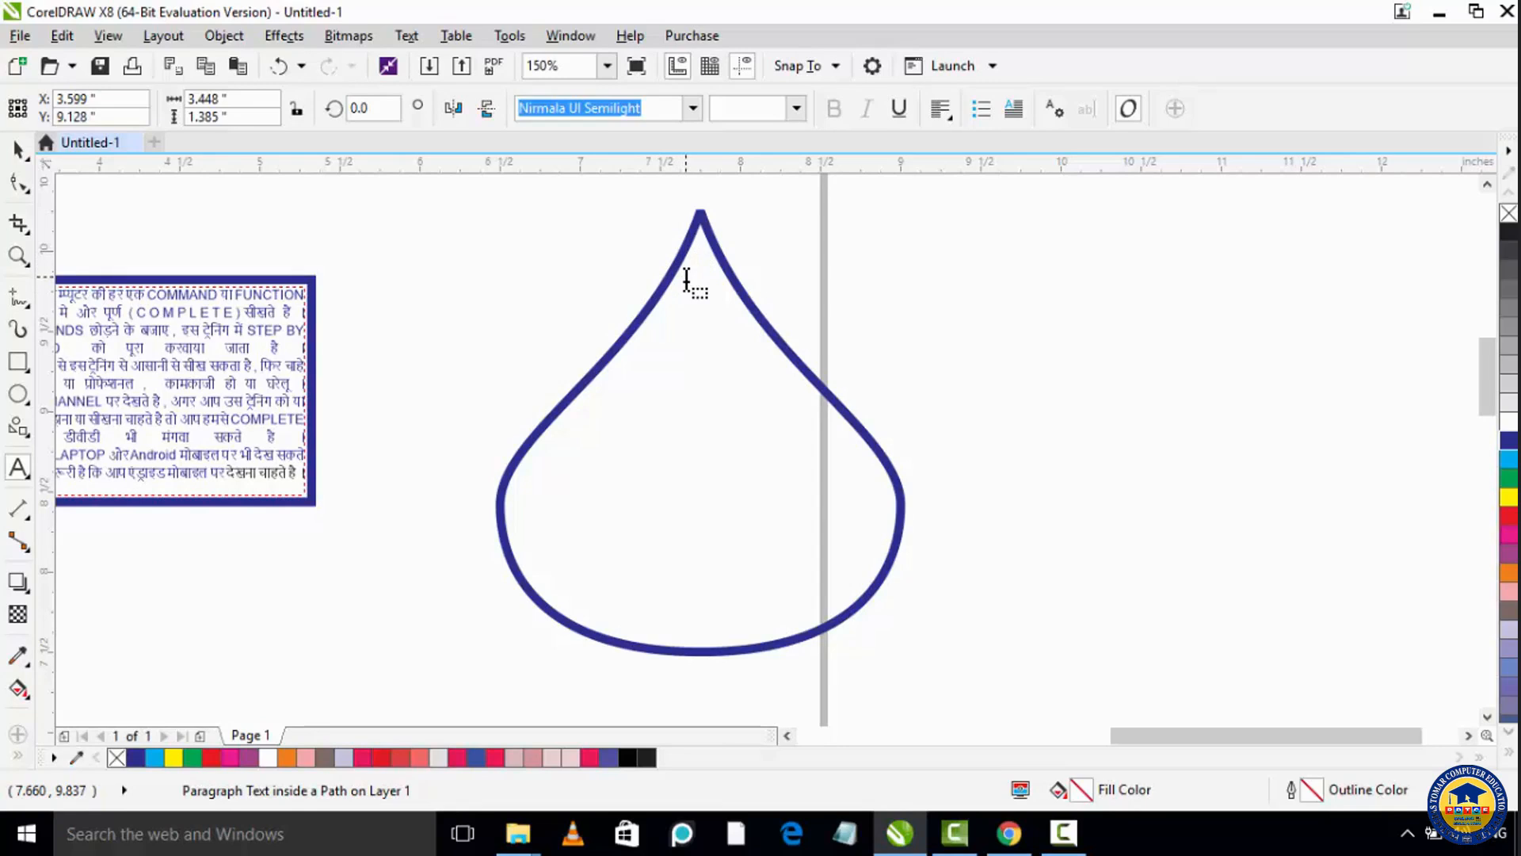
click(686, 279)
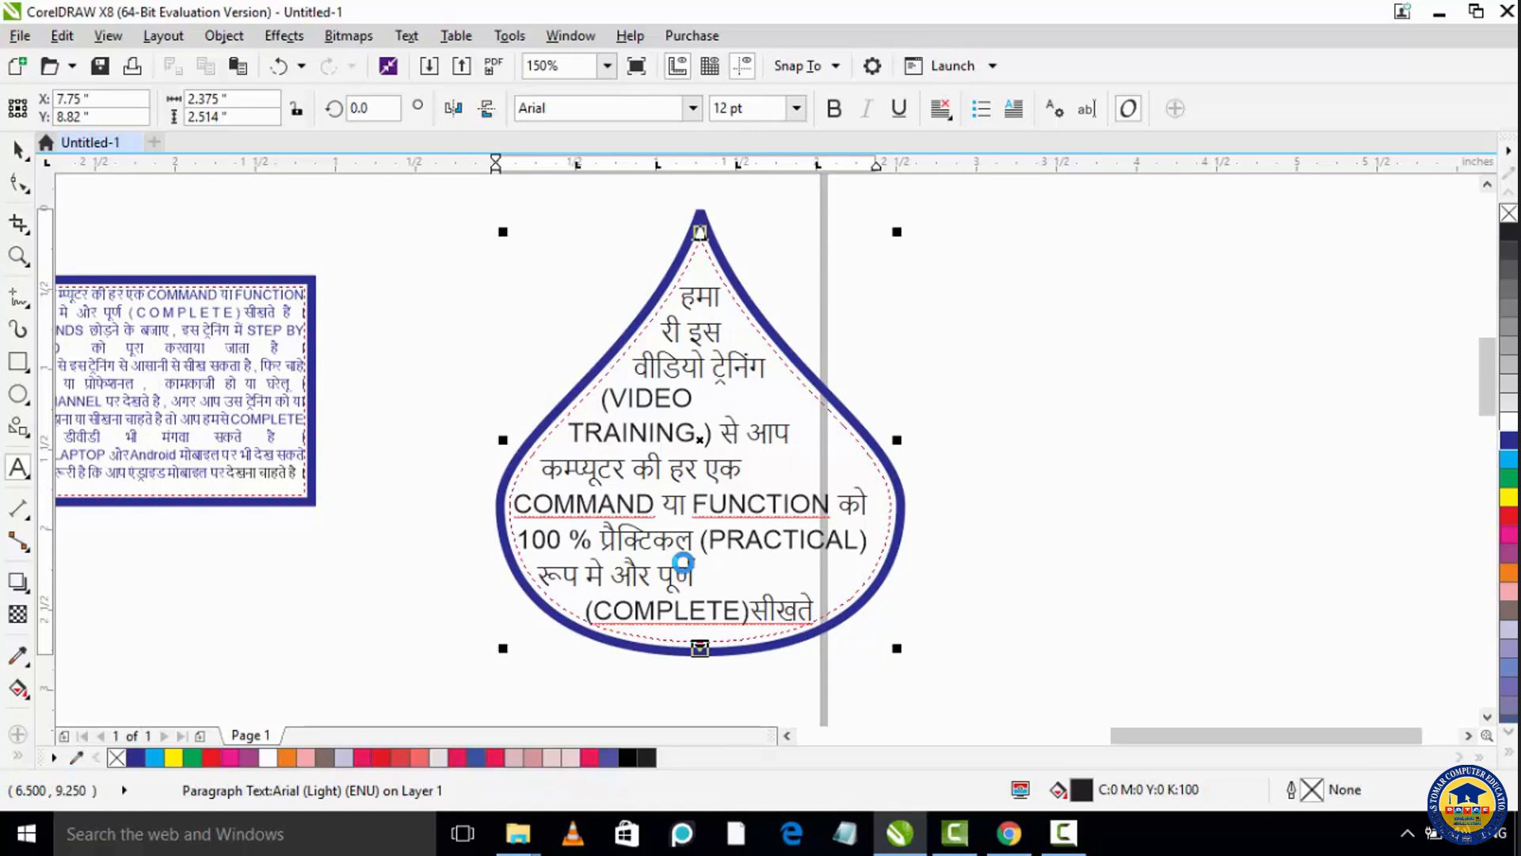
Step: Select the visible Hindi text inside the drop shape and set its size to 6 pt
click(684, 296)
key(ctrl+a)
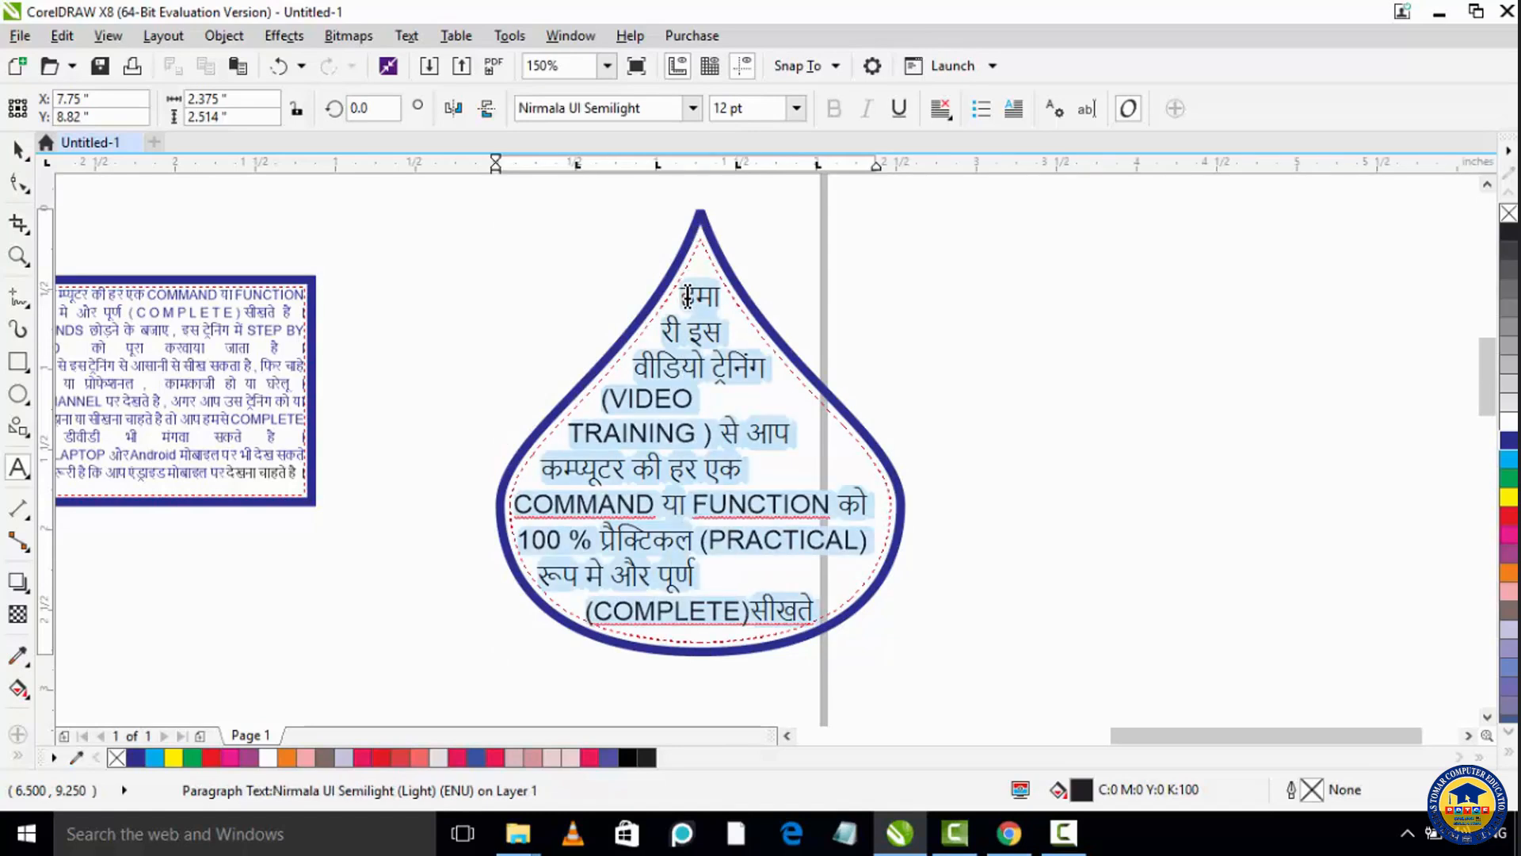
click(796, 109)
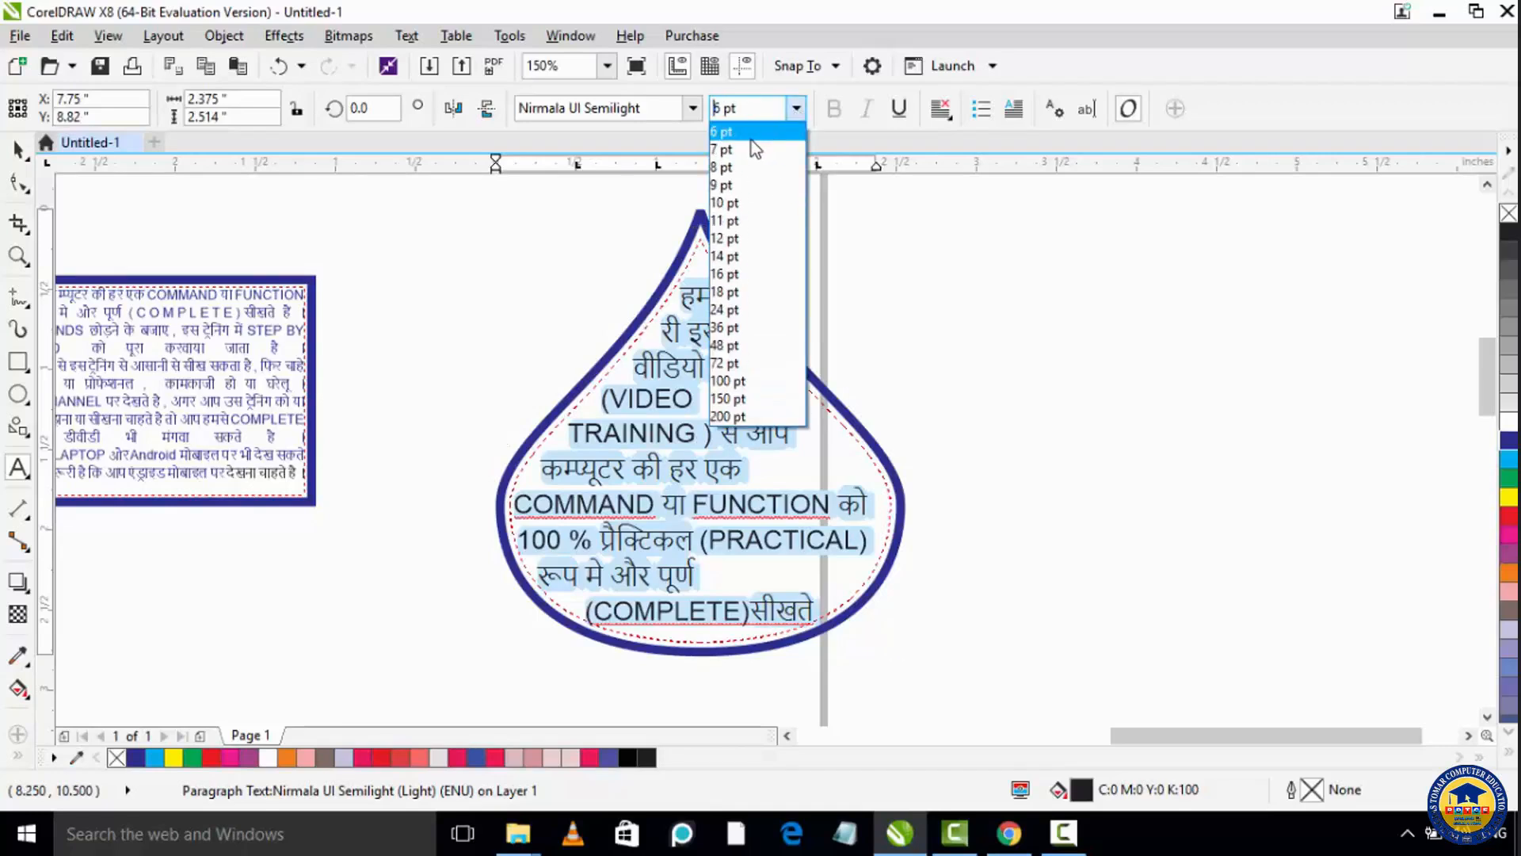
click(751, 140)
click(724, 432)
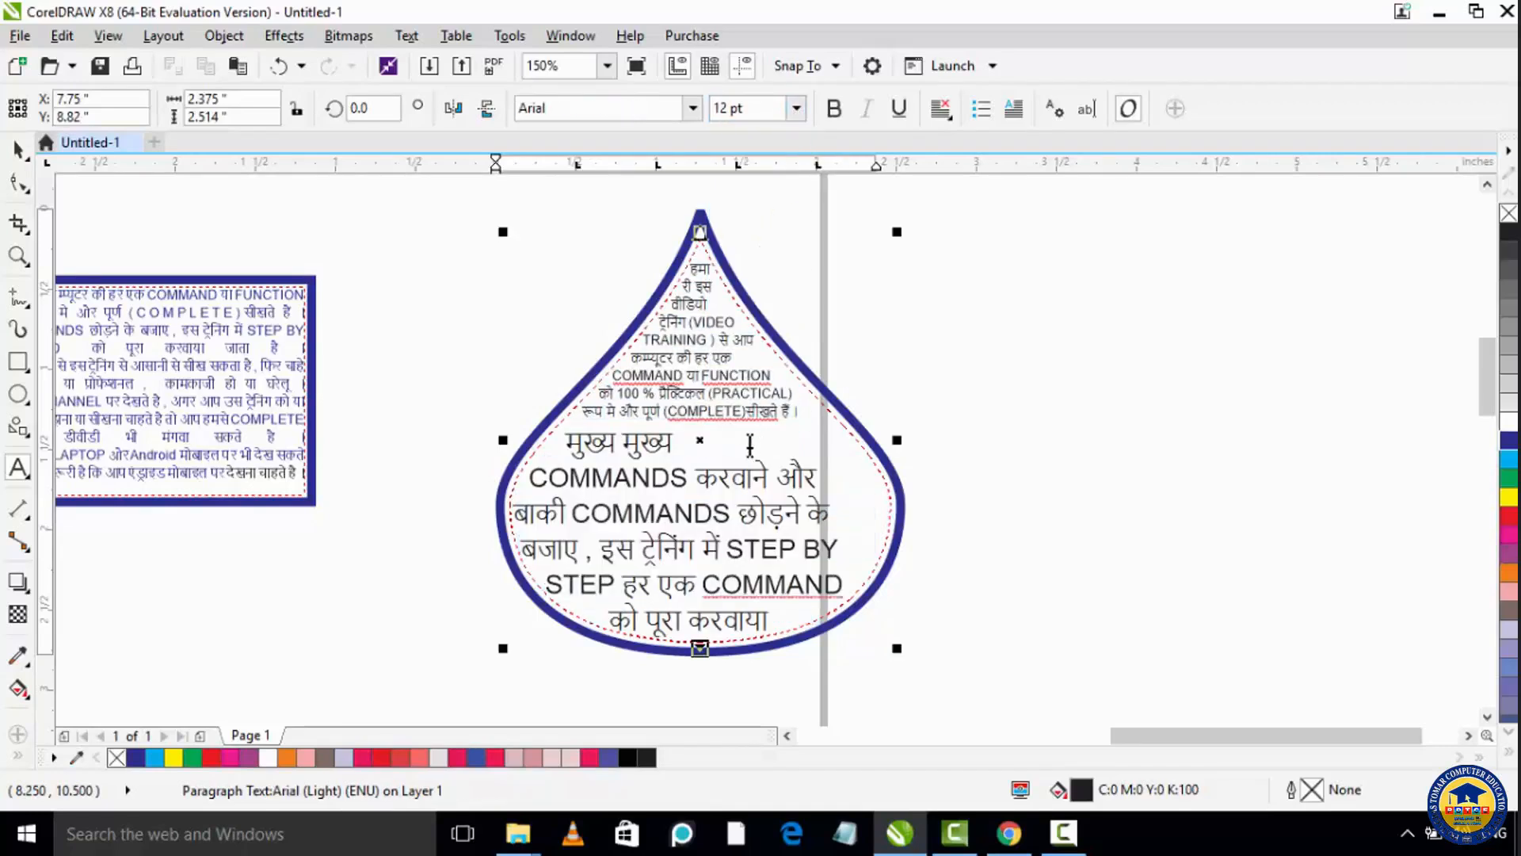
Step: Add the artistic text "ISHTWORLD.COM" in the empty area beside the page
scroll(684, 523, down, 3)
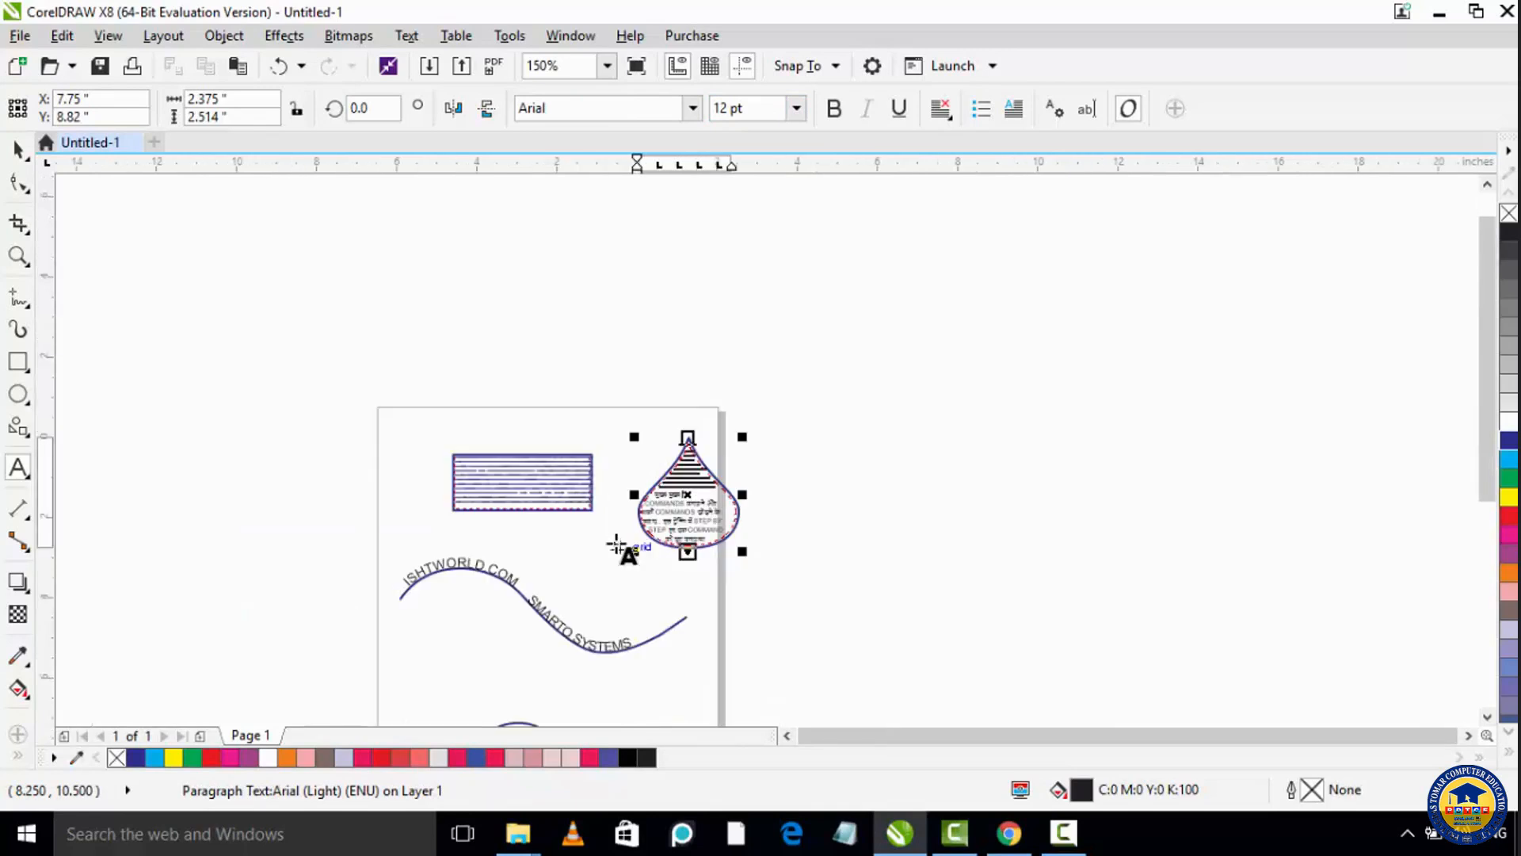
scroll(557, 558, up, 2)
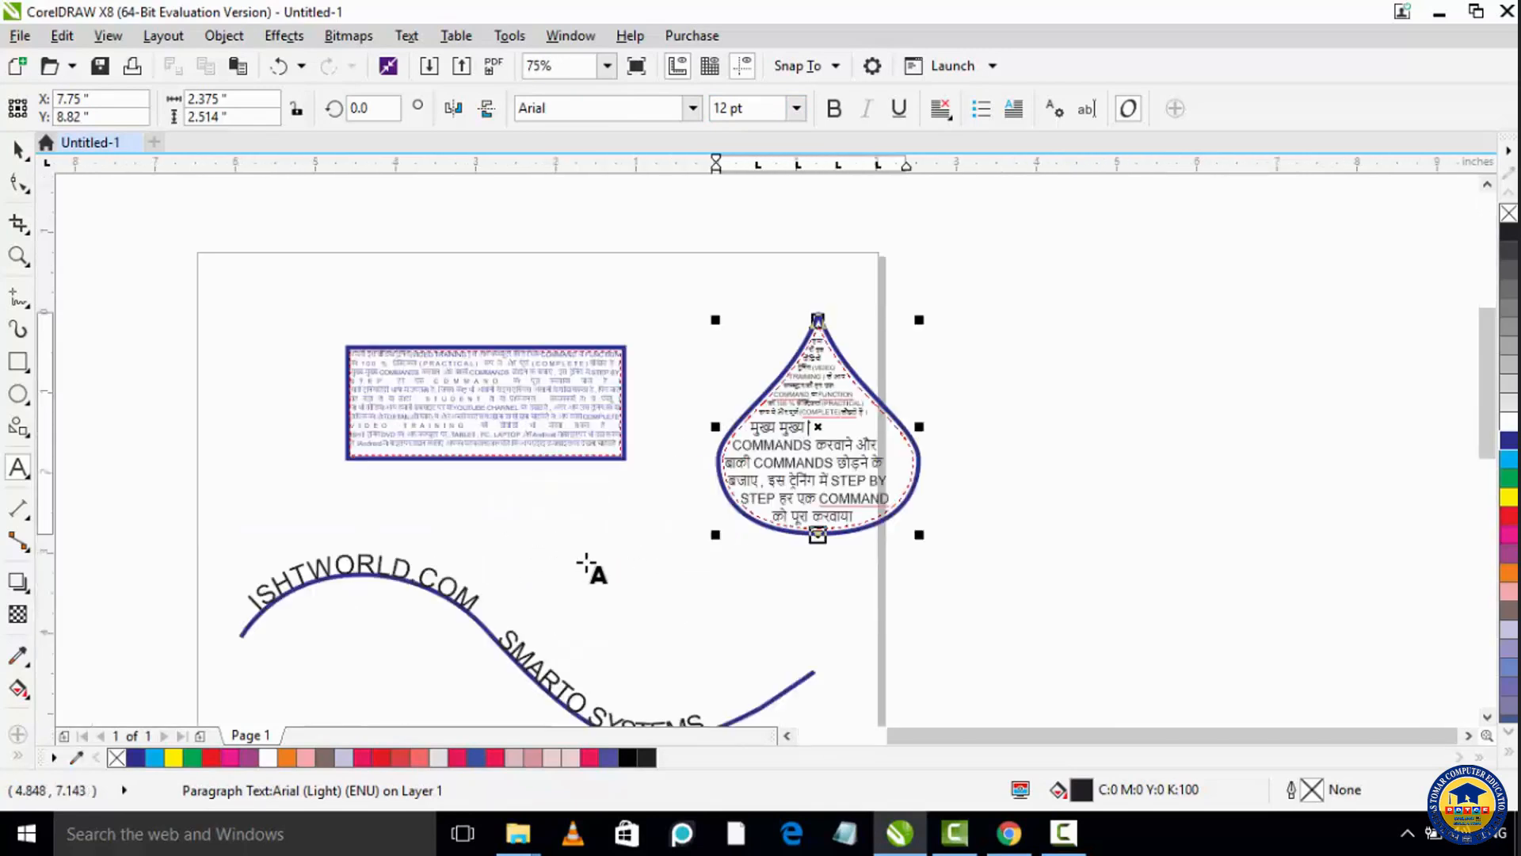
drag(587, 558, 581, 405)
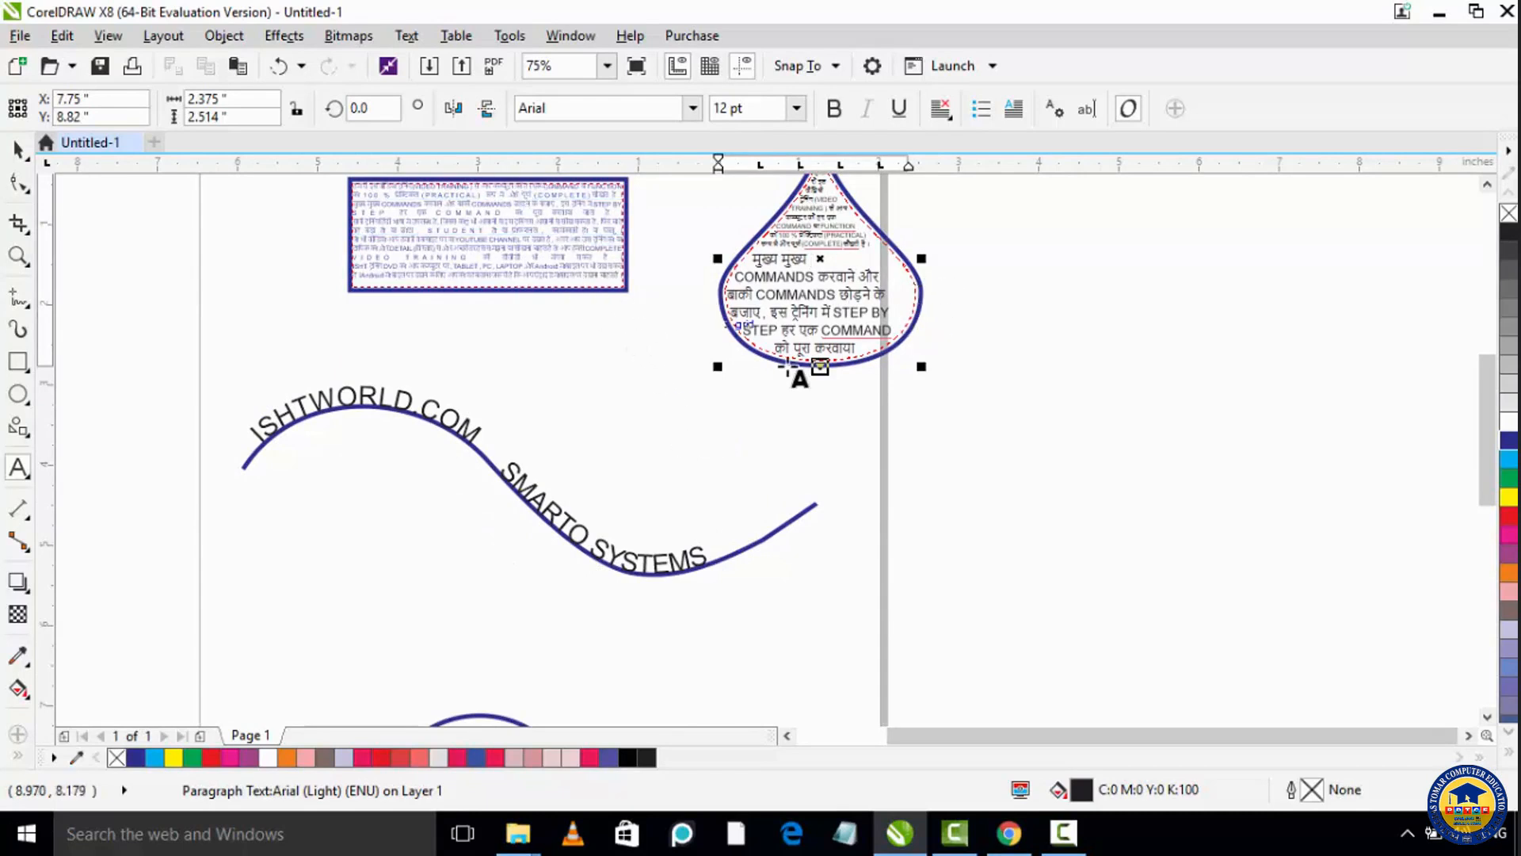
drag(881, 515, 749, 339)
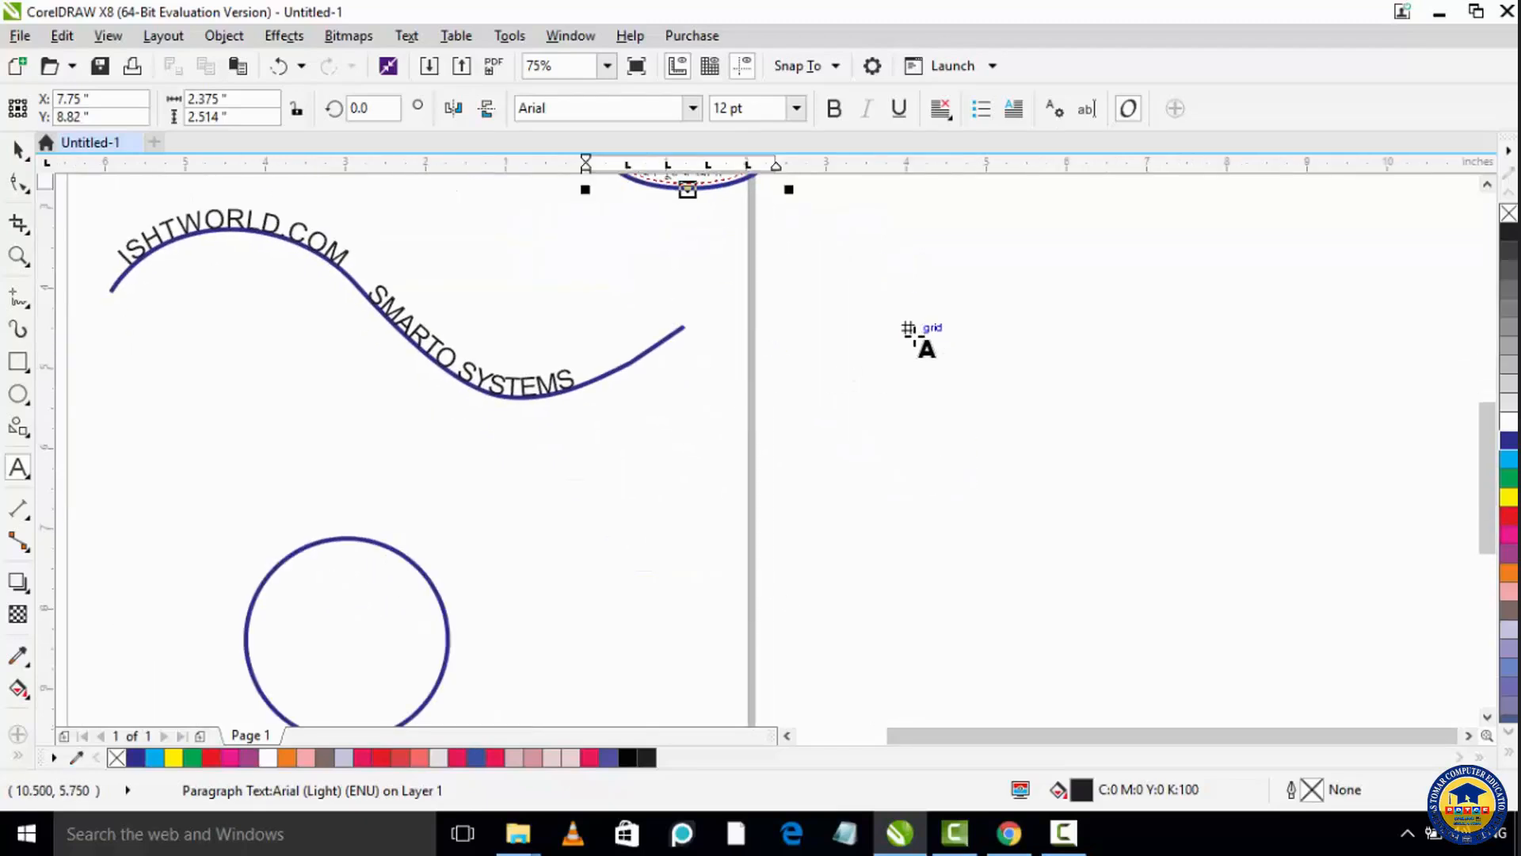
drag(979, 386, 665, 479)
click(794, 401)
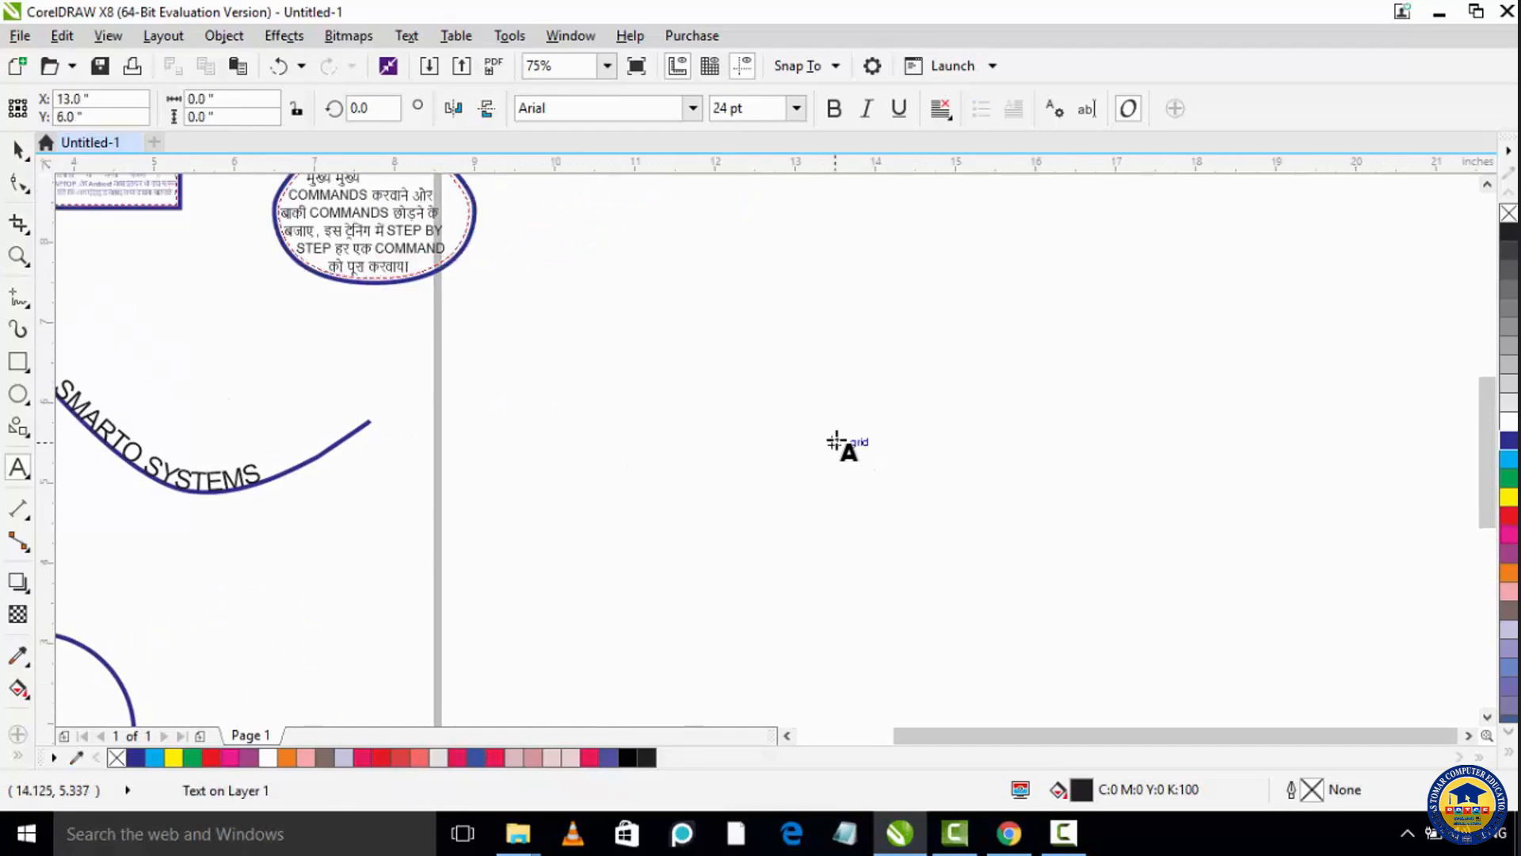
text(ISH)
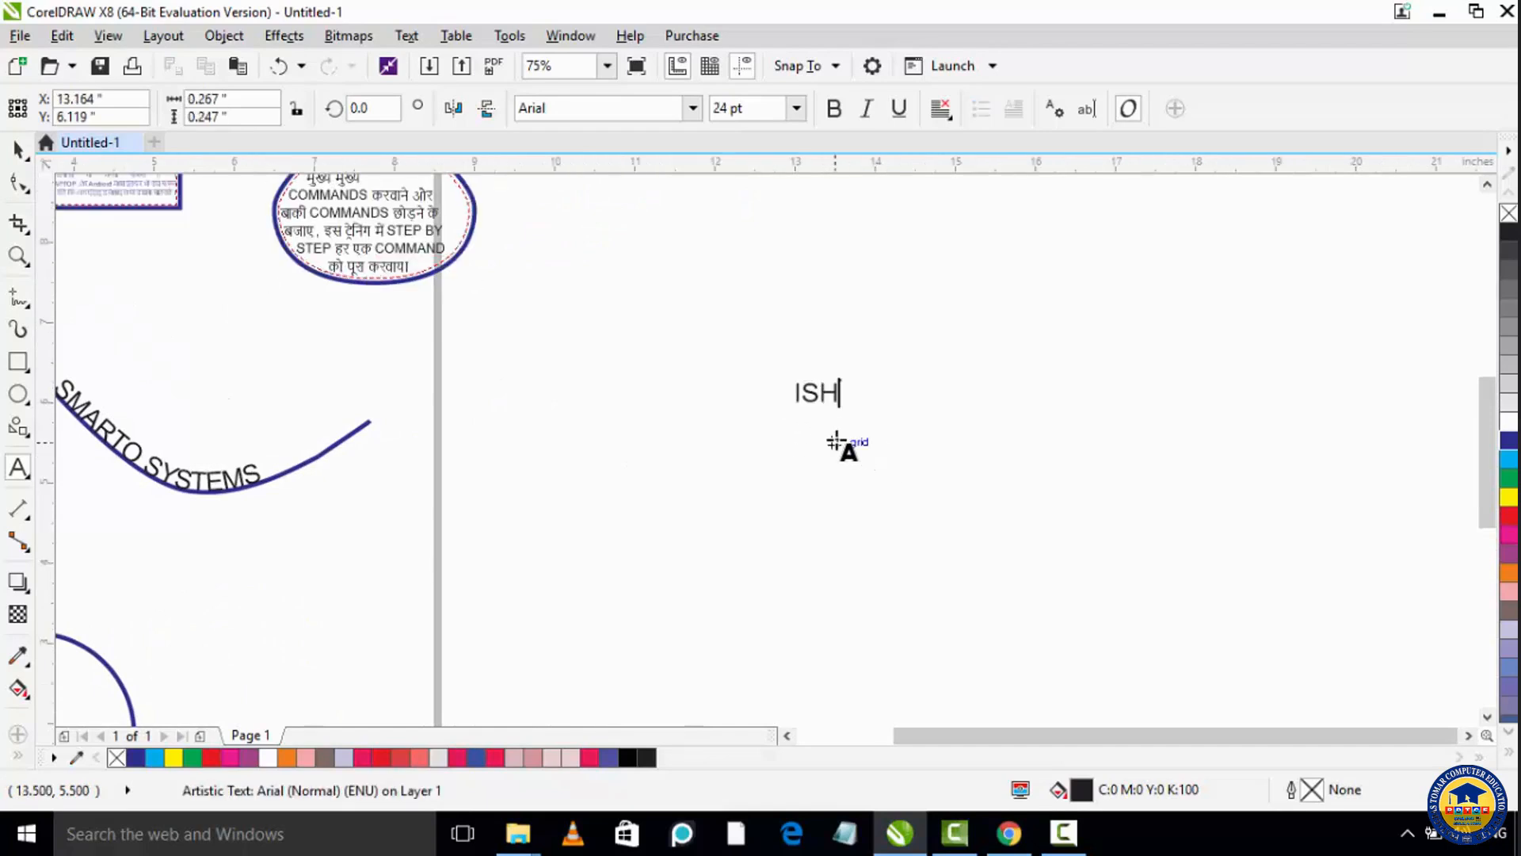
text(TWOR)
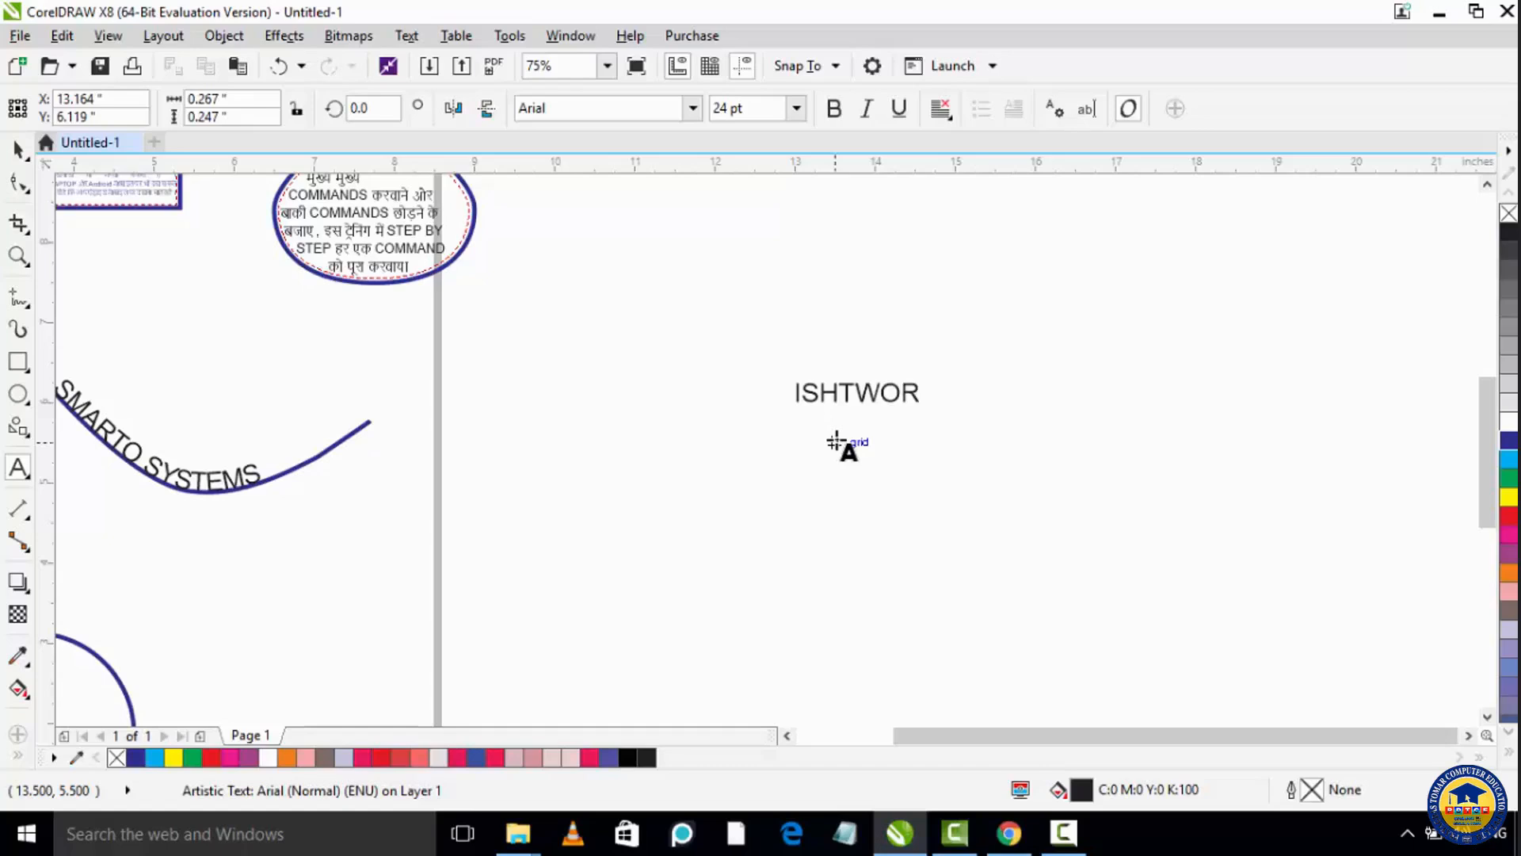
text(LD.COM)
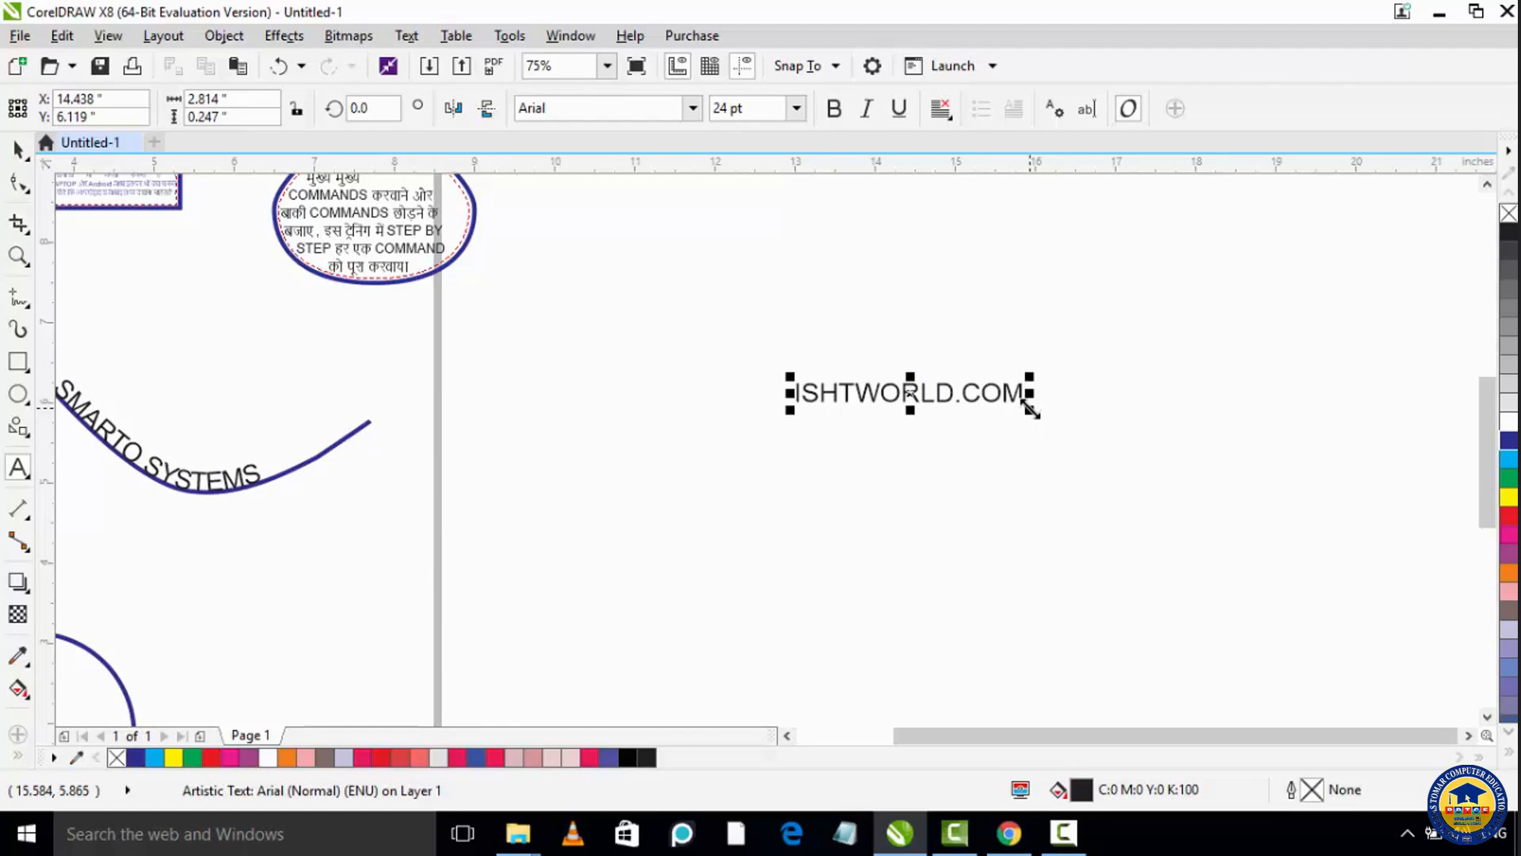
Step: Enlarge the ISHTWORLD.COM text to about 42.375 pt and place a duplicate of it very slightly above the original
drag(1030, 408, 1154, 497)
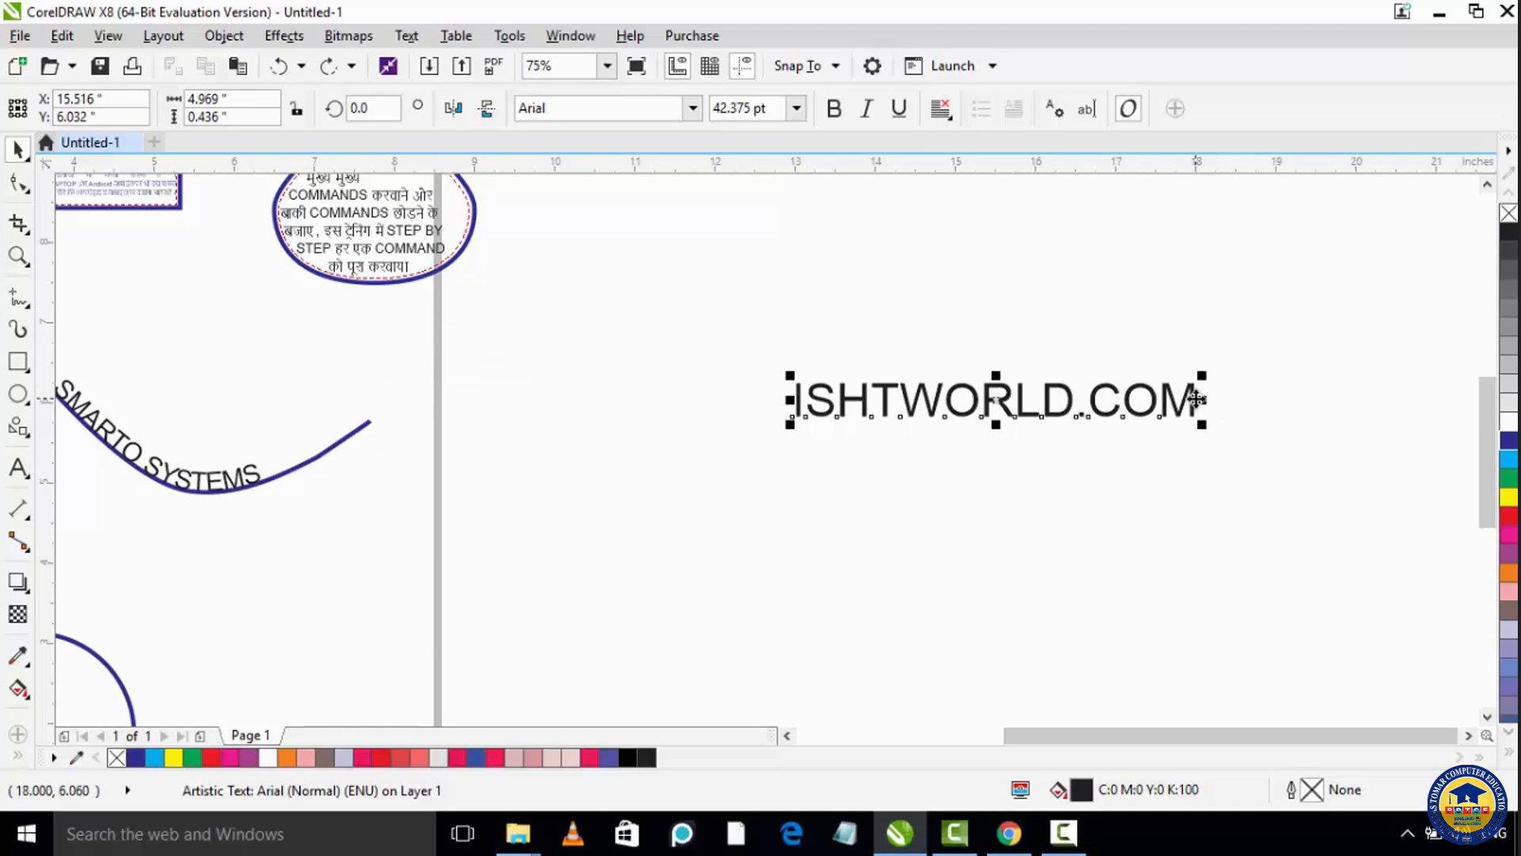
drag(995, 397, 957, 436)
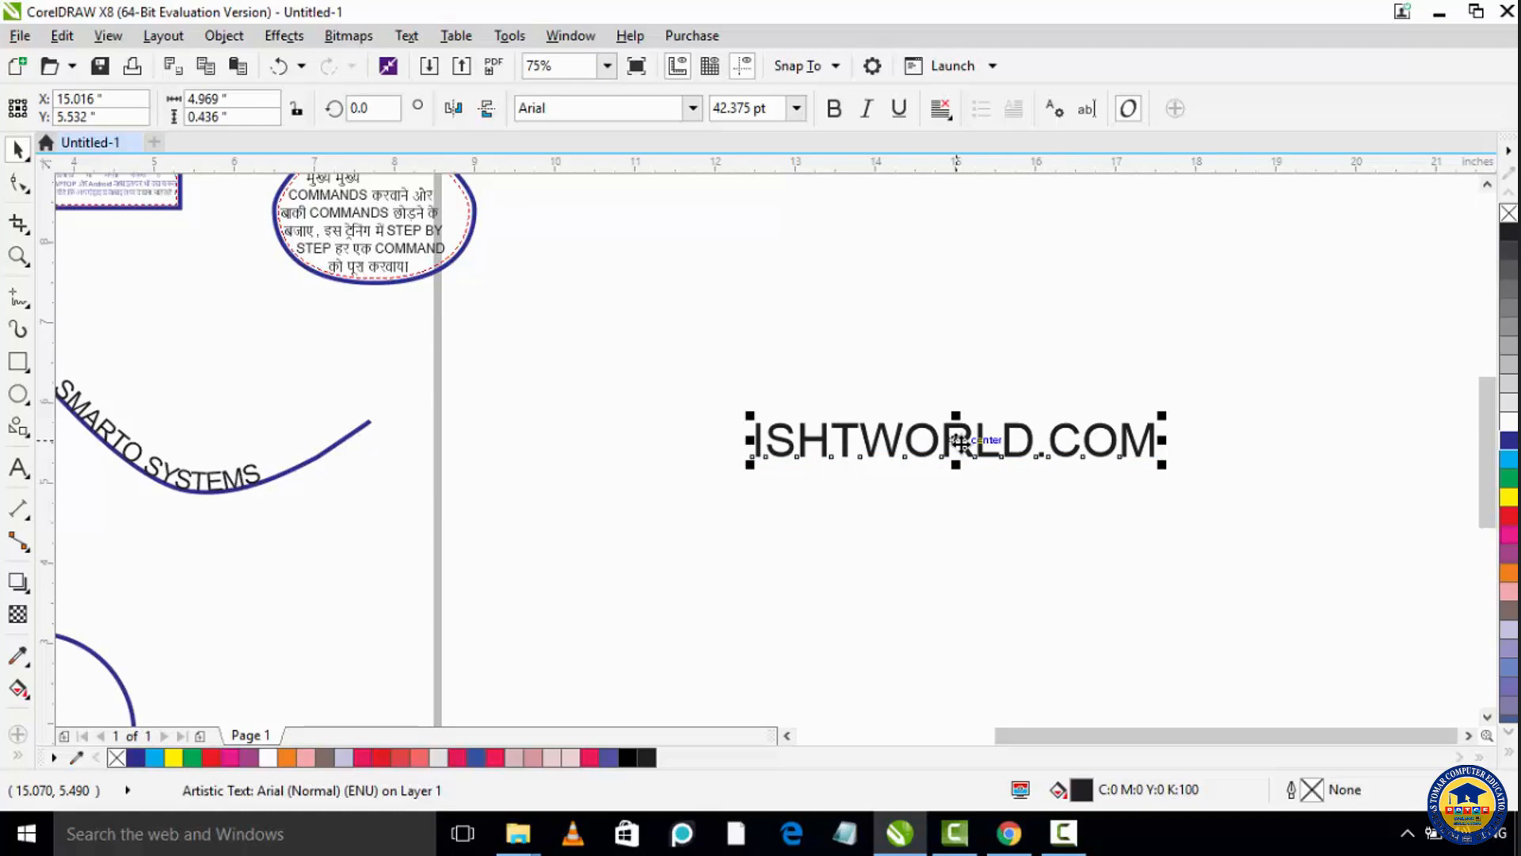
drag(960, 444, 943, 400)
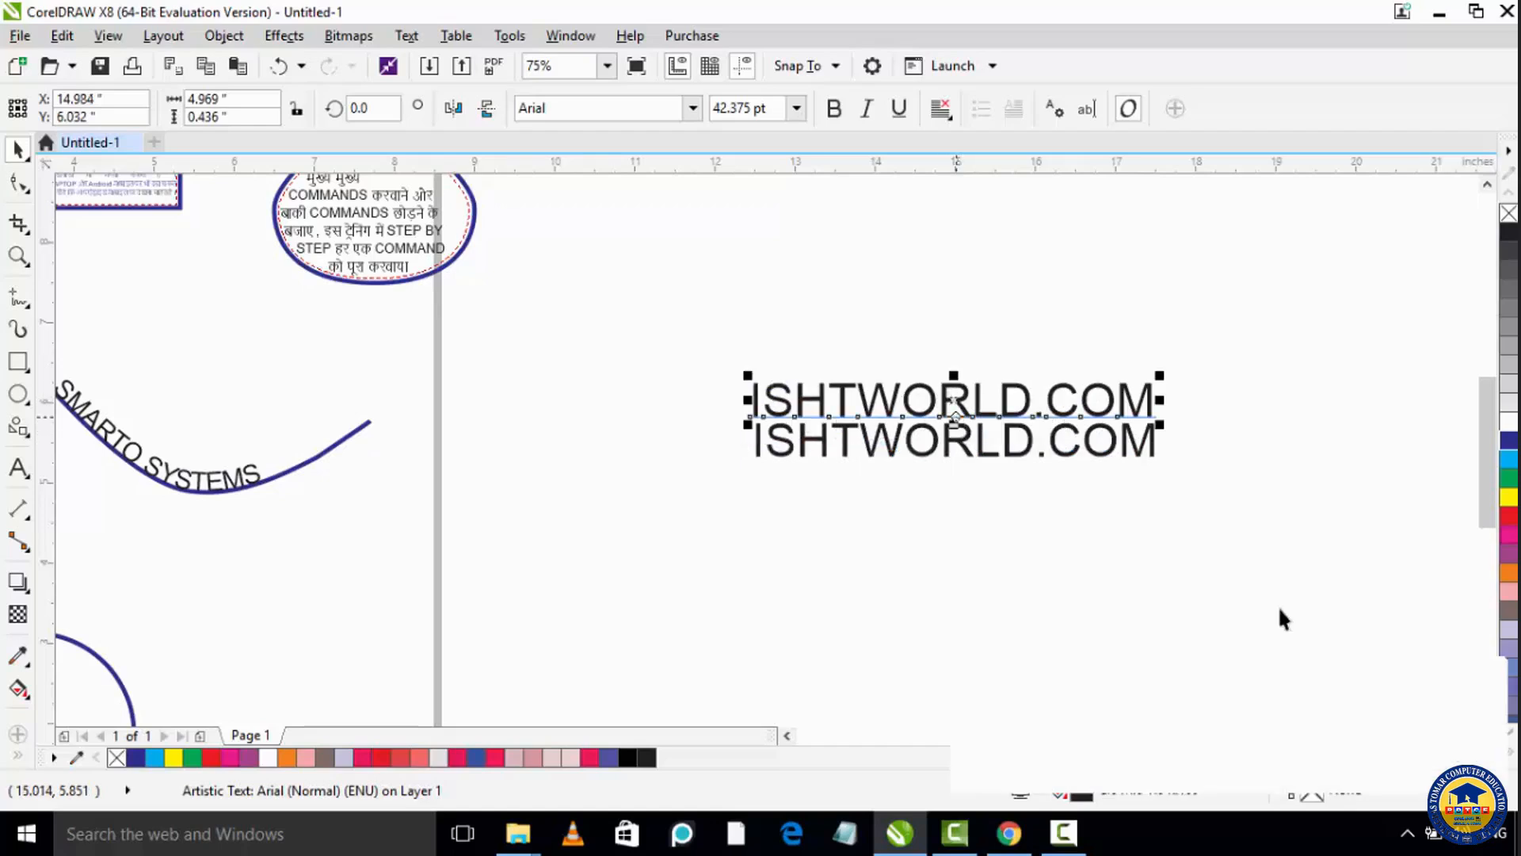
key(ctrl+z)
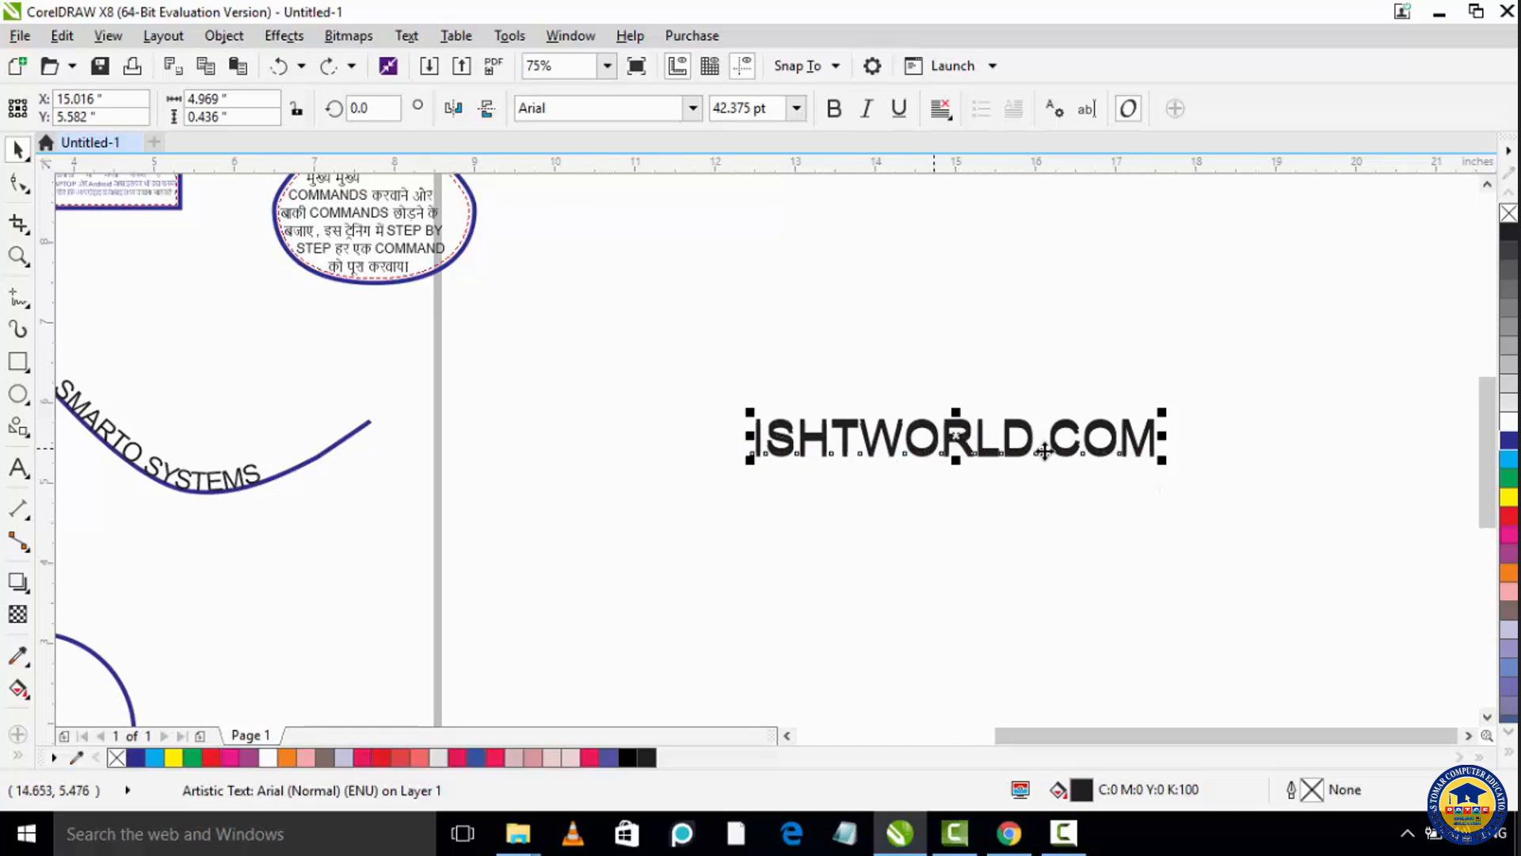
Step: Try several palette fills on the front copy of the ISHTWORLD.COM text and settle on red (C:0 M:100 Y:100 K:0)
click(1508, 497)
click(1509, 479)
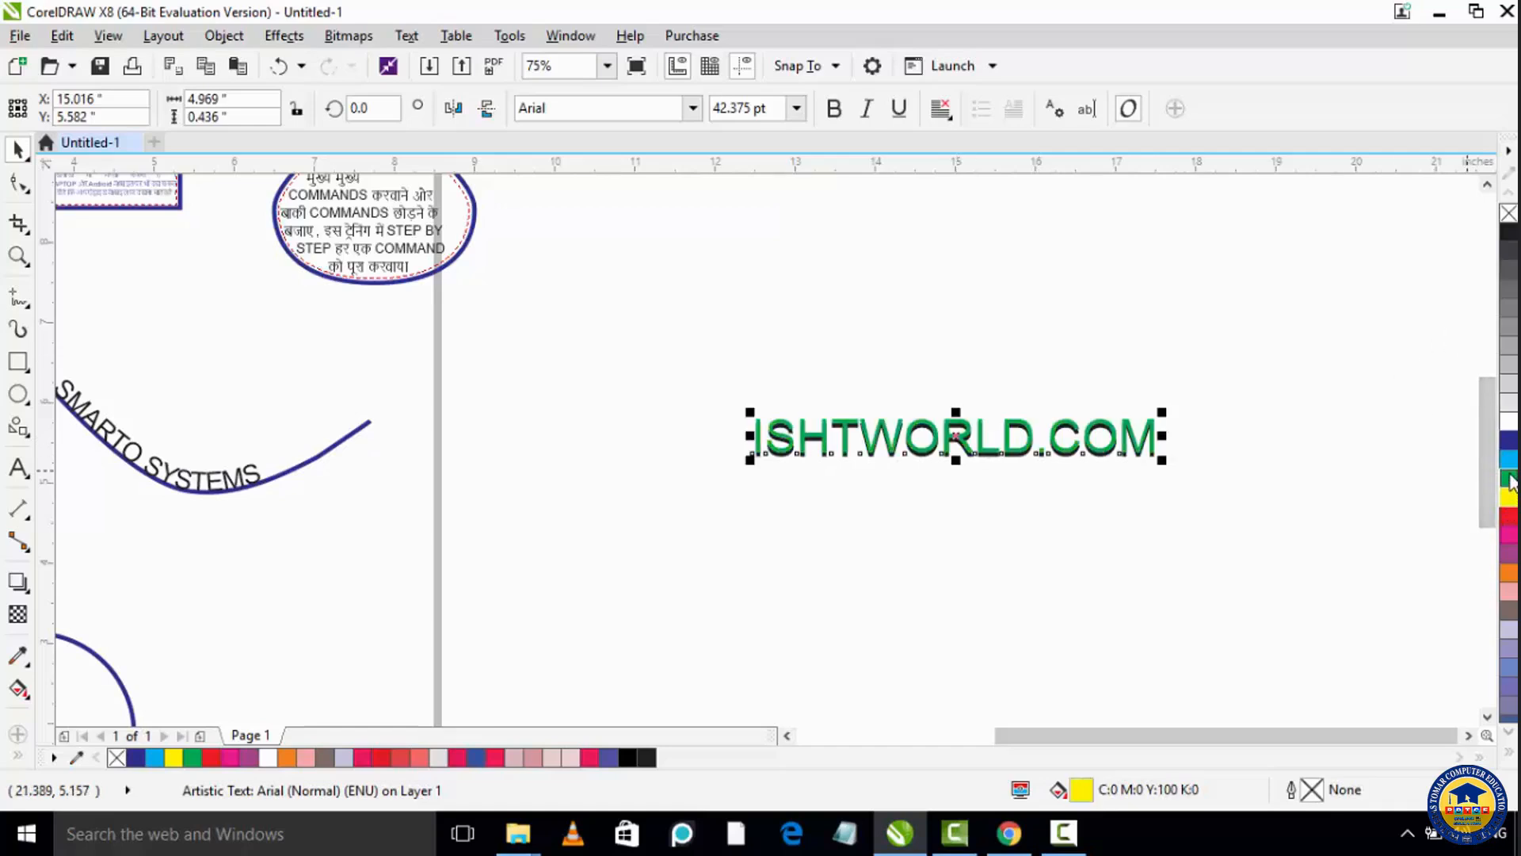
click(1509, 440)
click(1509, 459)
click(1509, 497)
click(1508, 516)
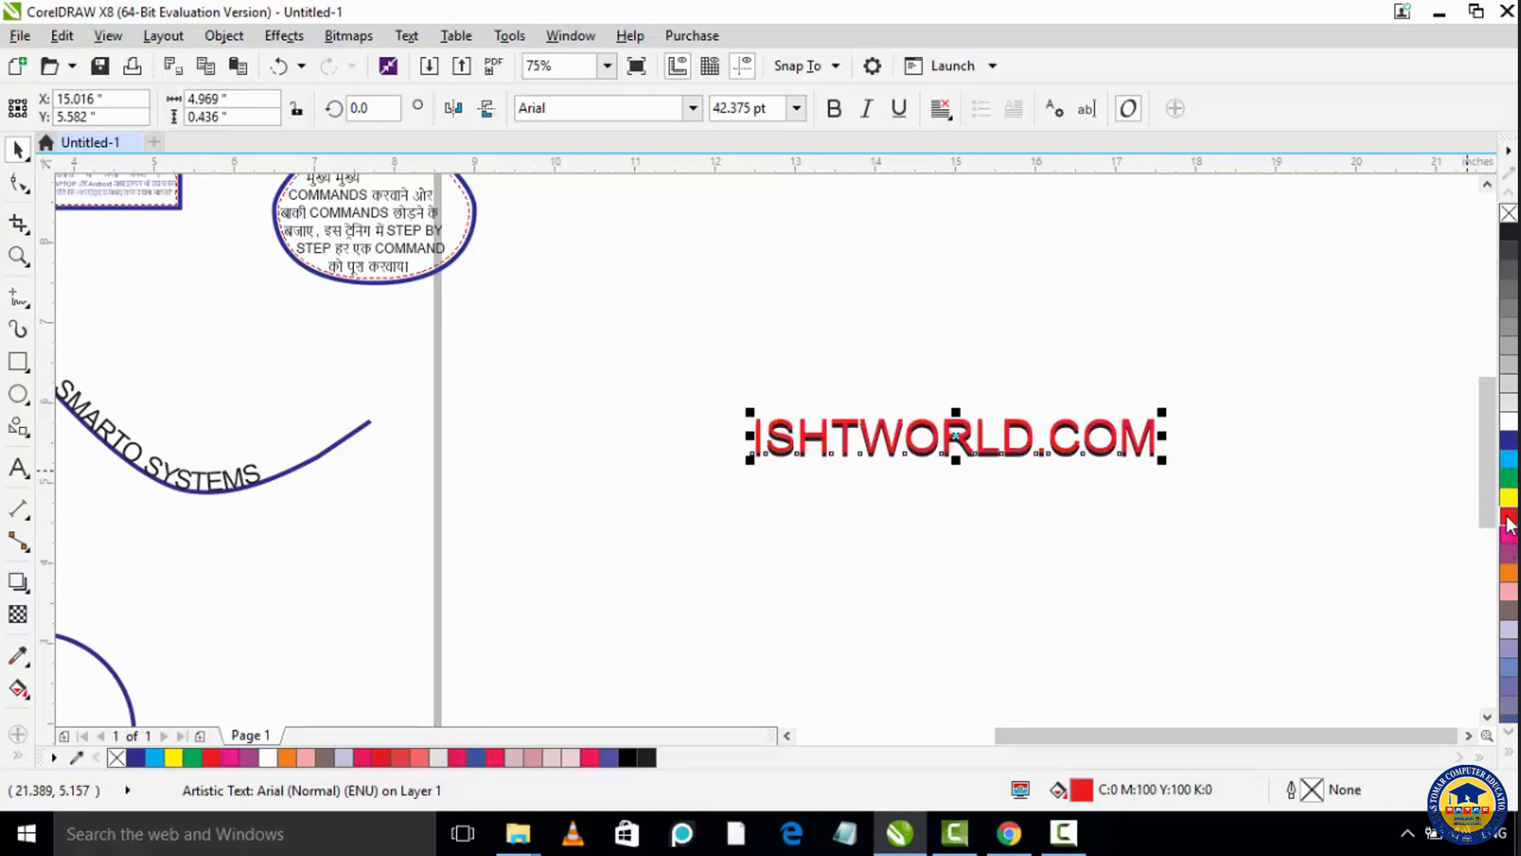
click(1508, 535)
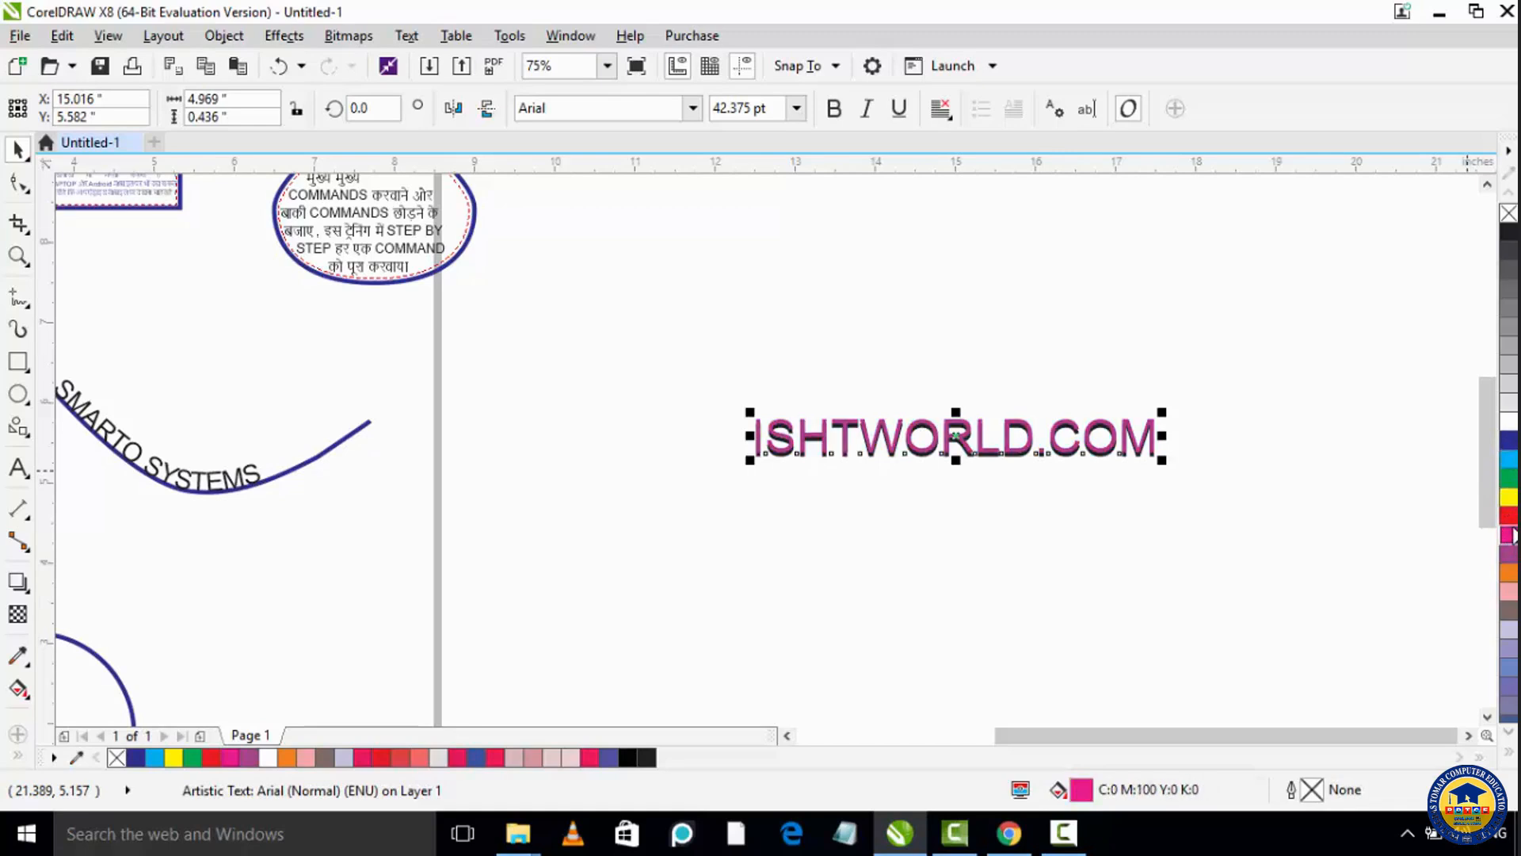
click(1508, 516)
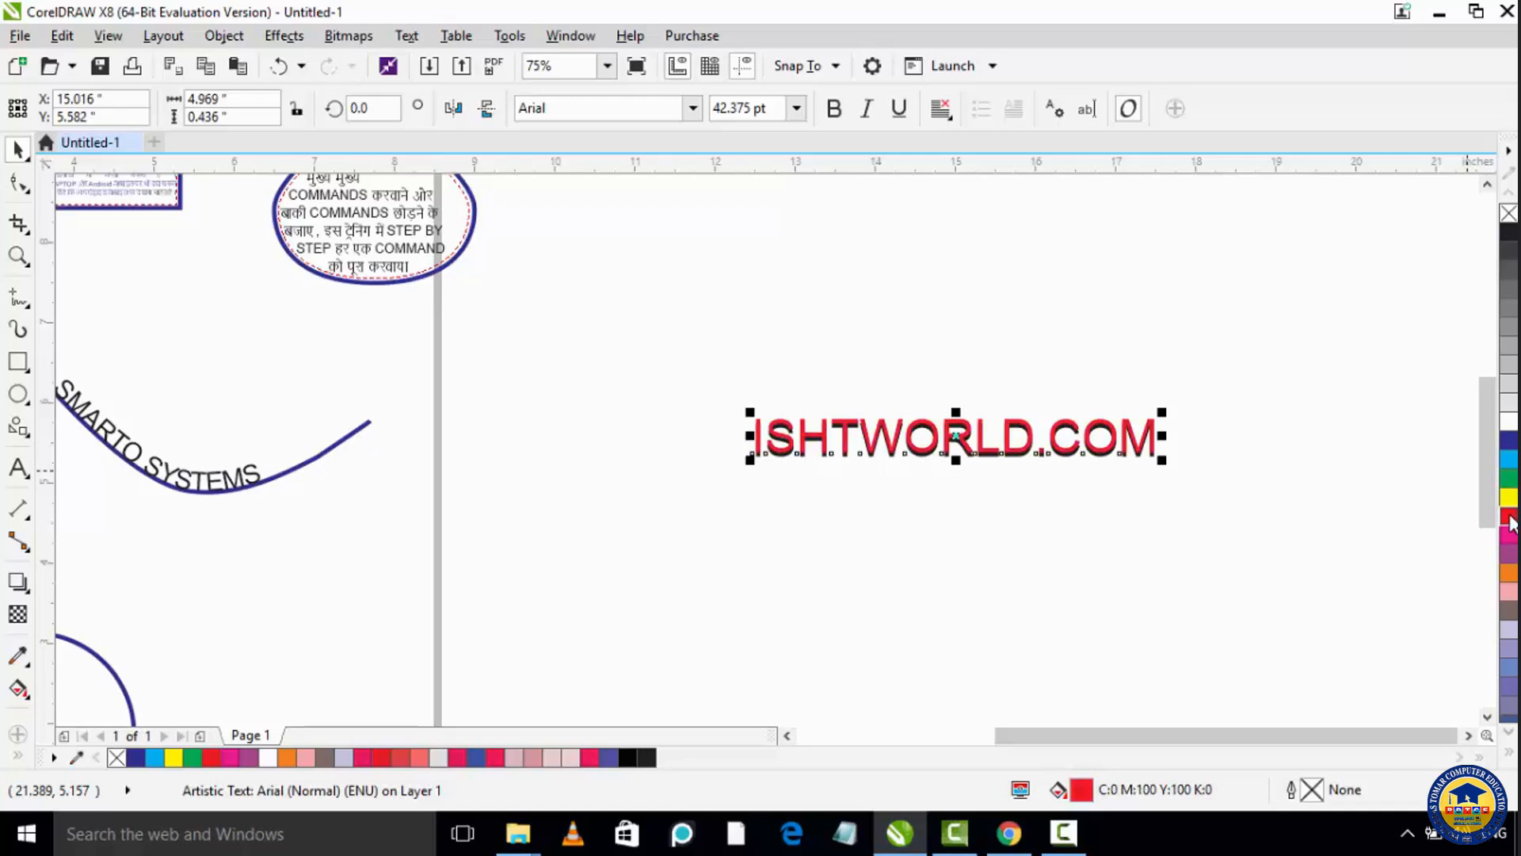
Step: Nudge the red front copy of the ISHTWORLD.COM text in small increments to X 15.026", Y 5.582", keeping the black copy offset behind it
click(1228, 518)
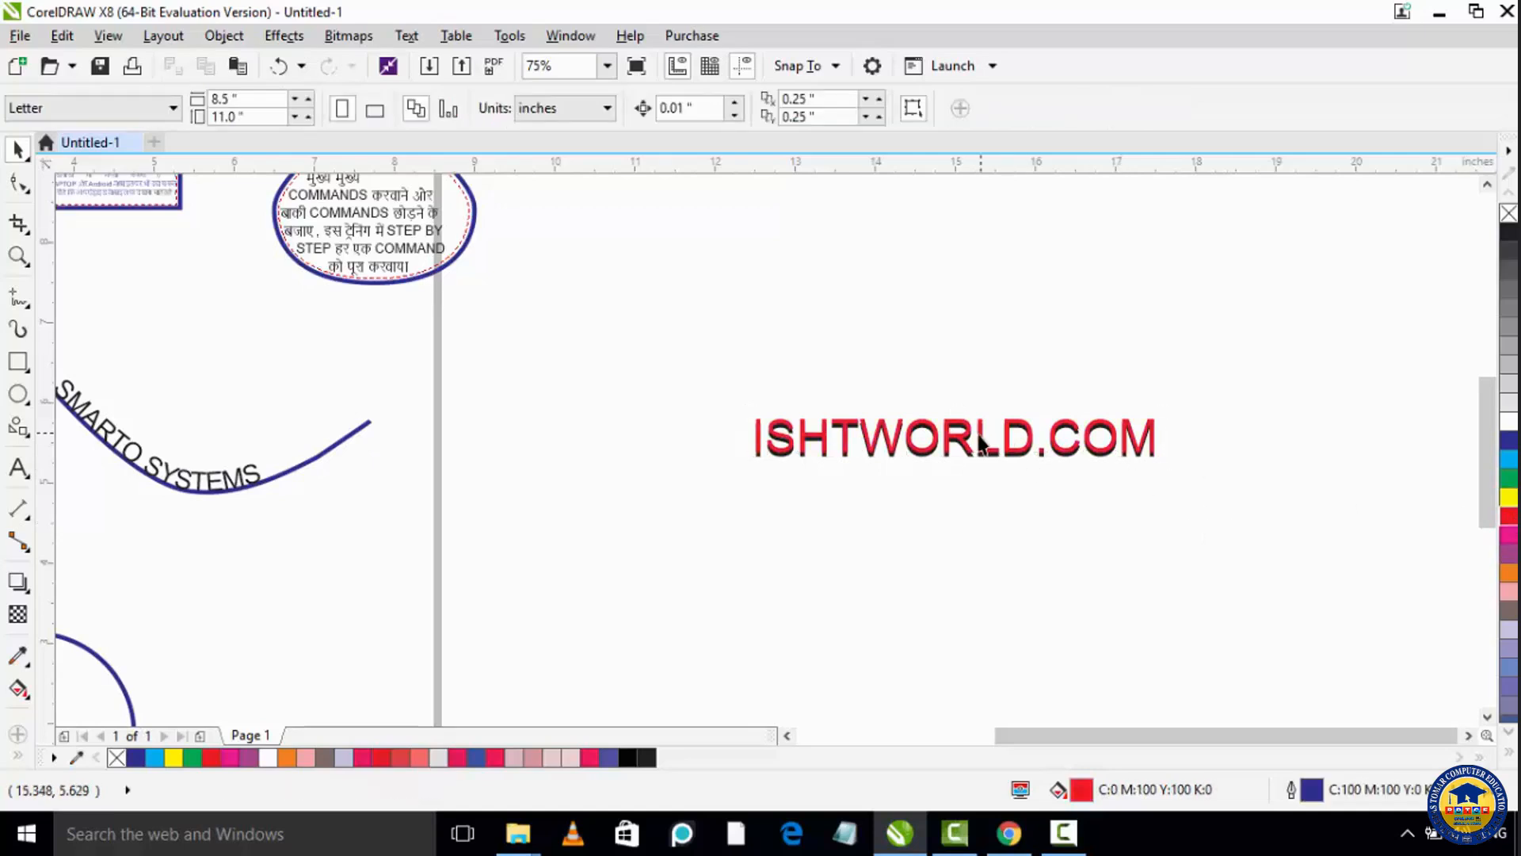
click(990, 448)
key(Up)
key(Up)
key(Up)
key(Left)
key(Left)
key(Left)
key(Right)
key(Right)
key(Right)
key(Right)
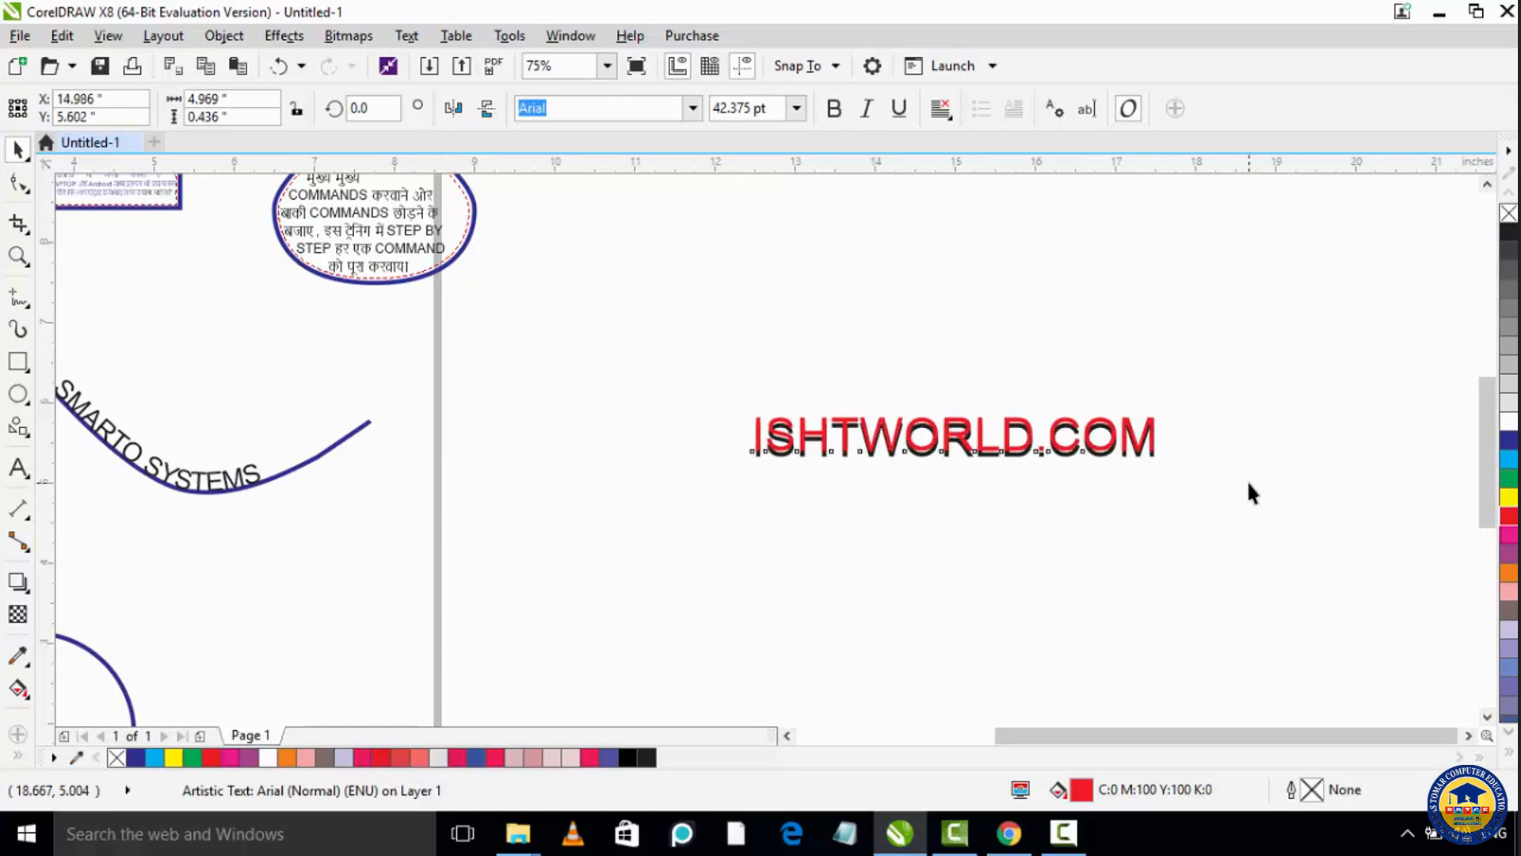
key(Down)
key(Down)
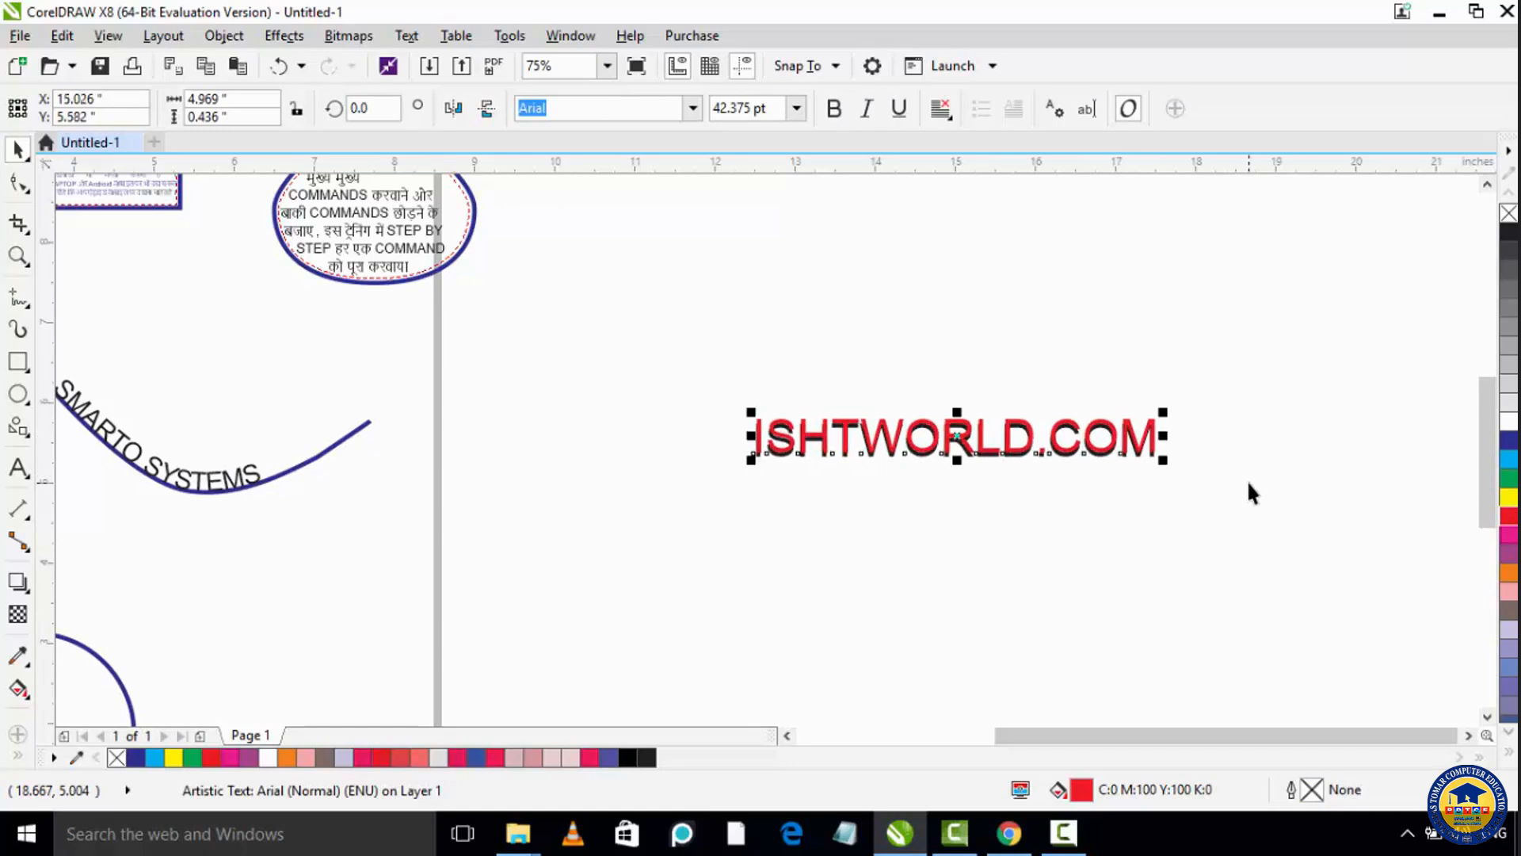
click(1248, 484)
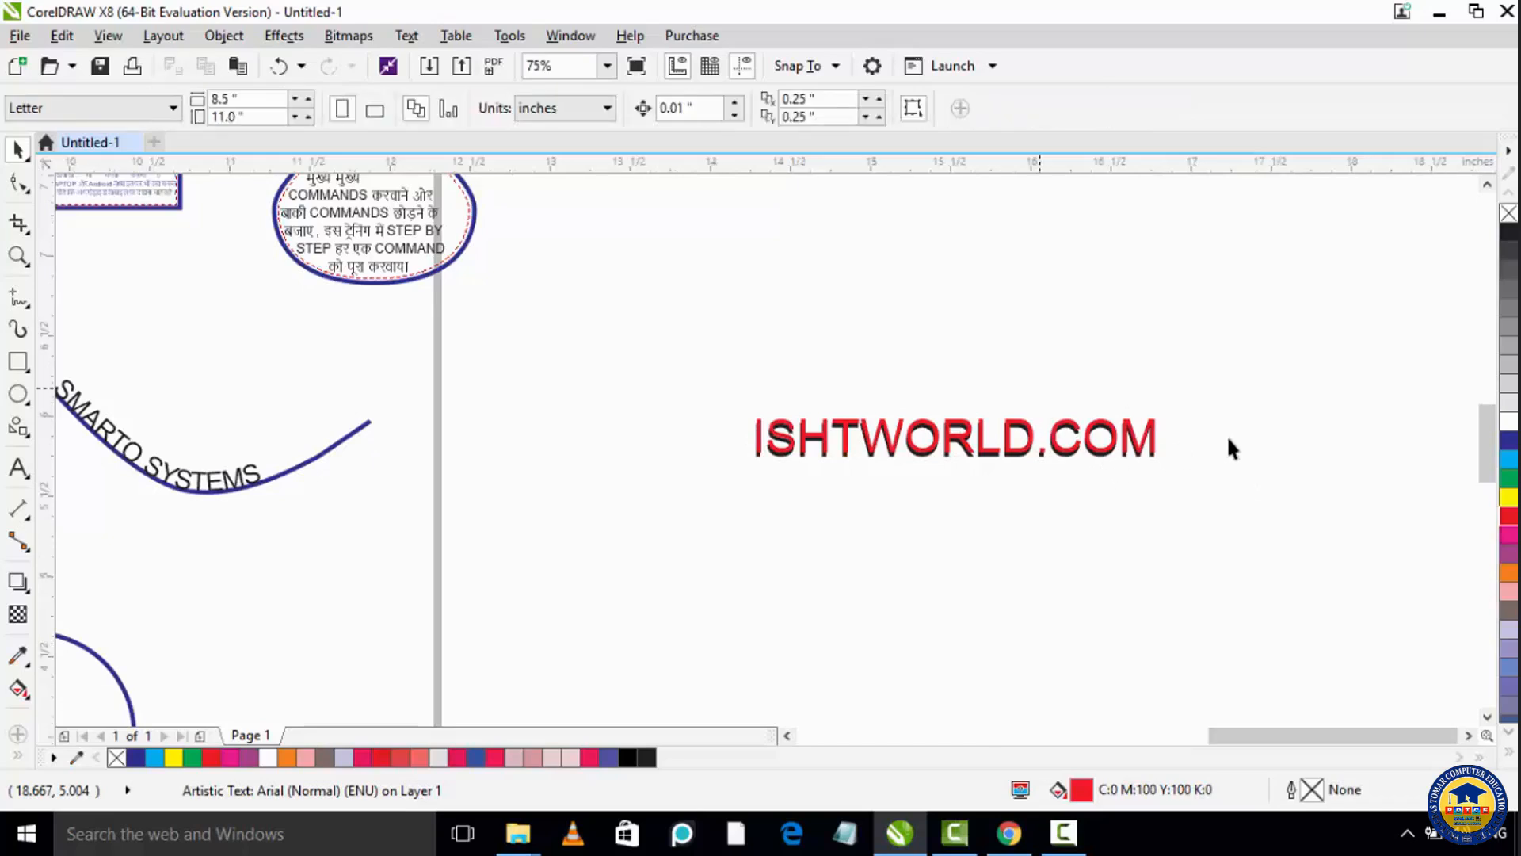
Step: Examine the offset between the red and black copies of the ISHTWORLD.COM text up close and in the whole layout
scroll(1204, 455, up, 3)
click(1175, 496)
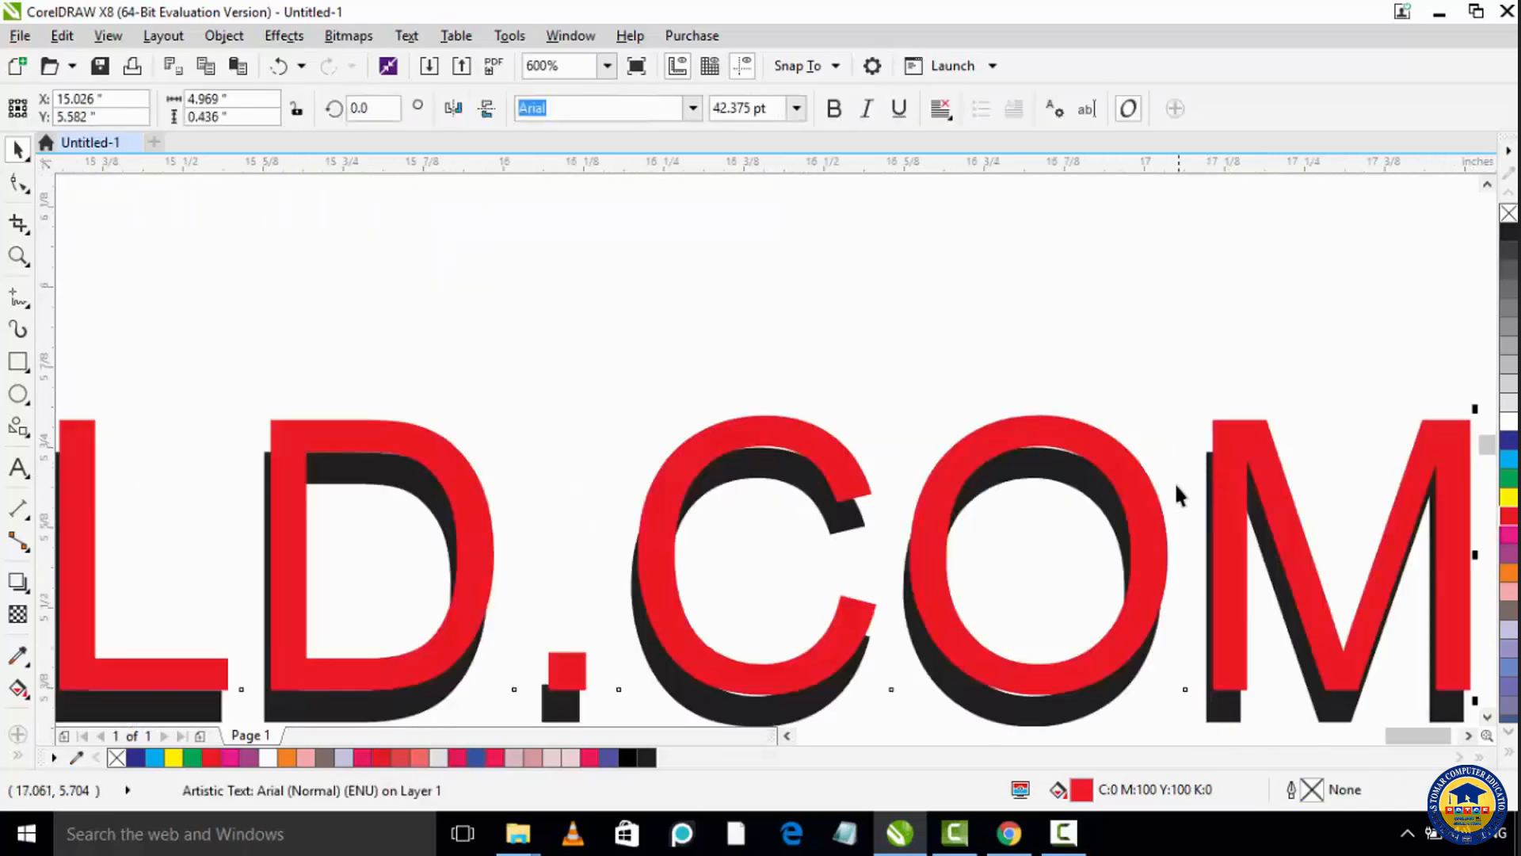
scroll(1131, 516, down, 2)
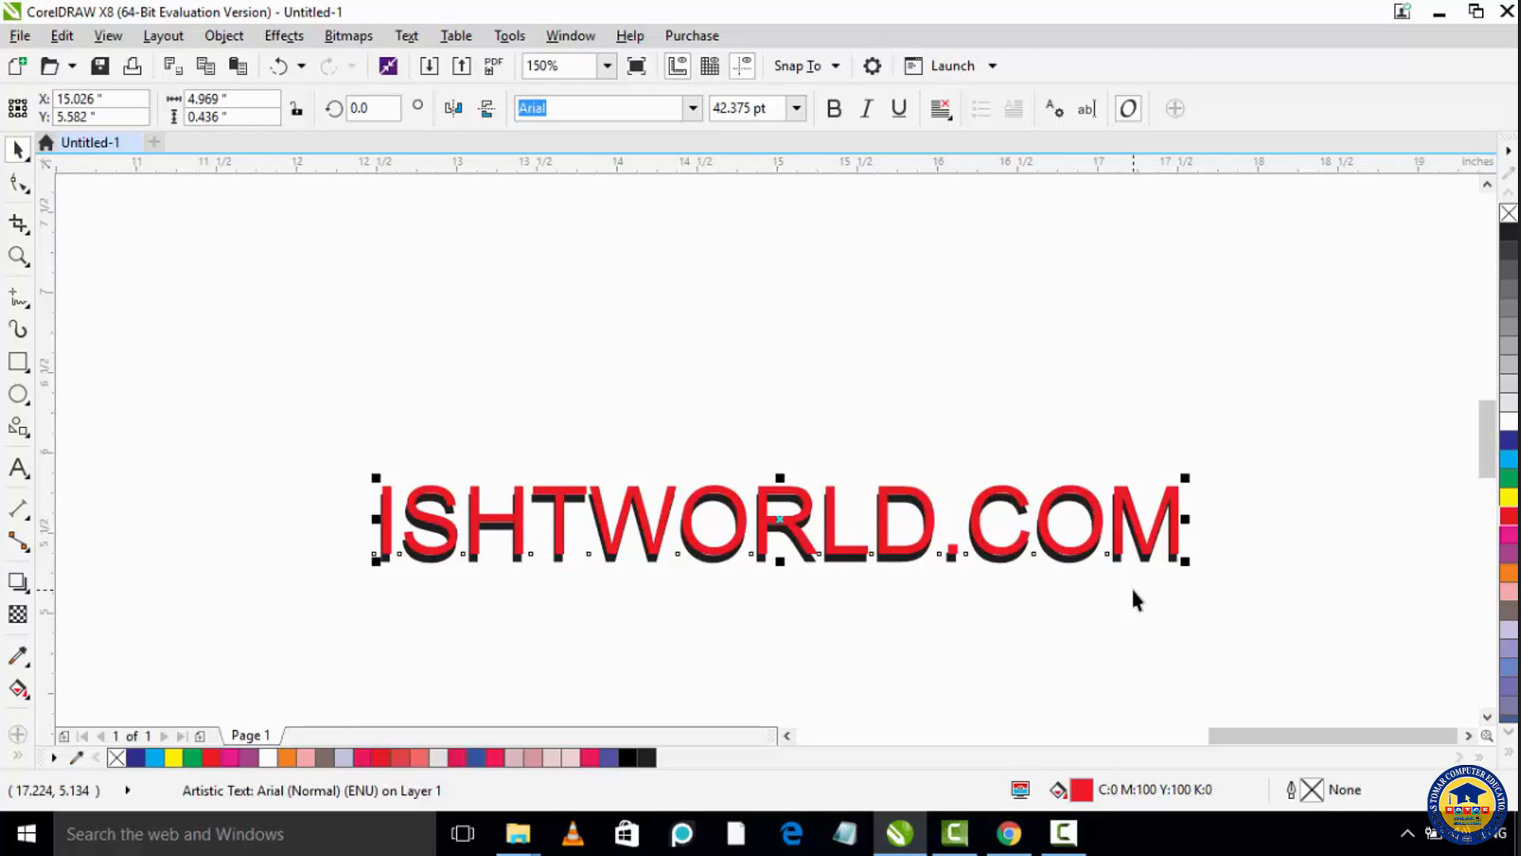
scroll(773, 526, down, 5)
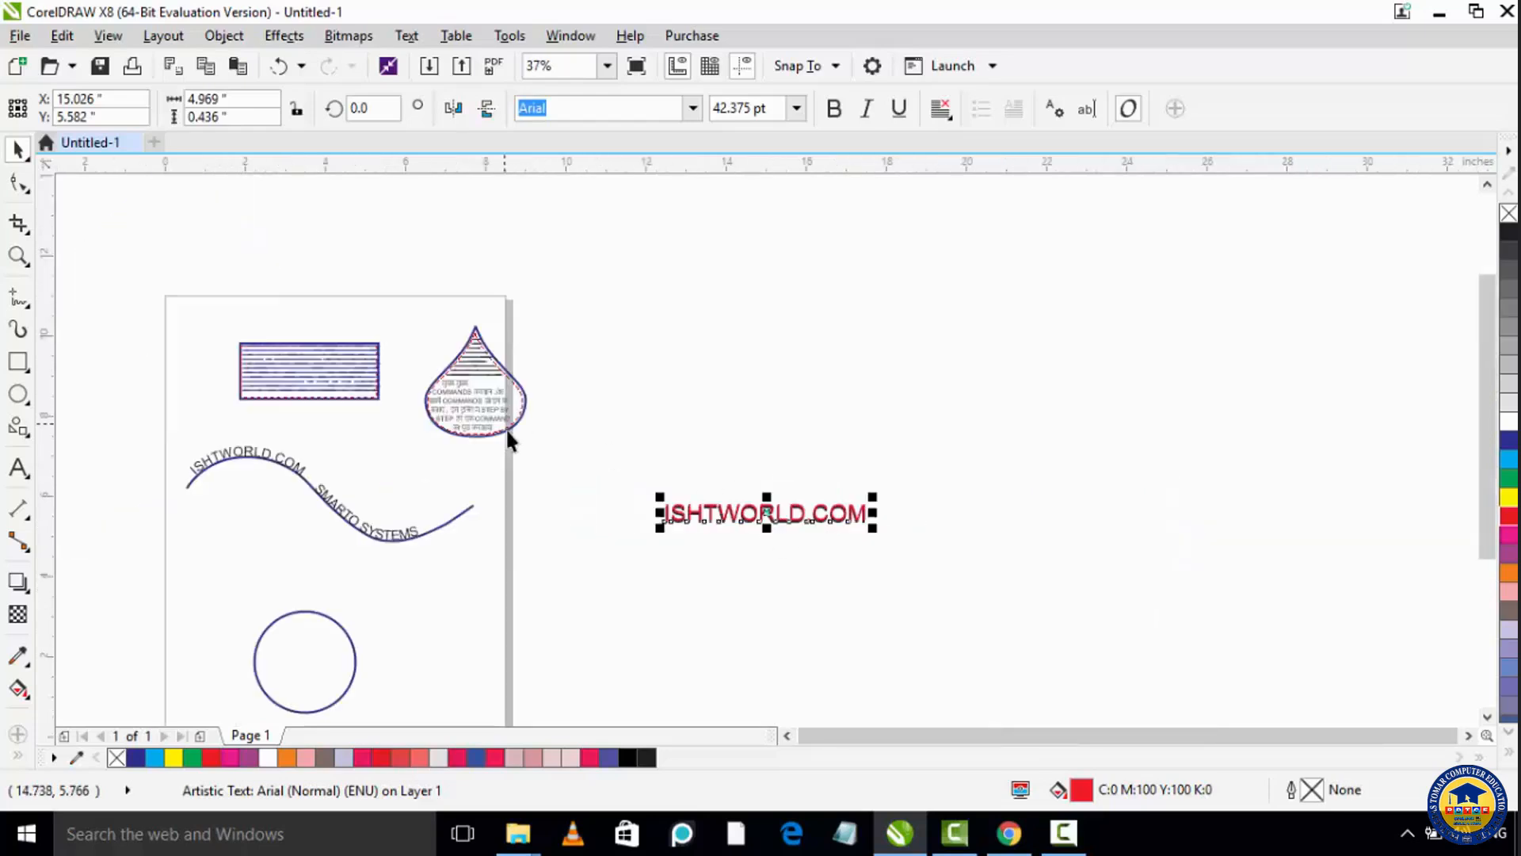
scroll(396, 417, up, 2)
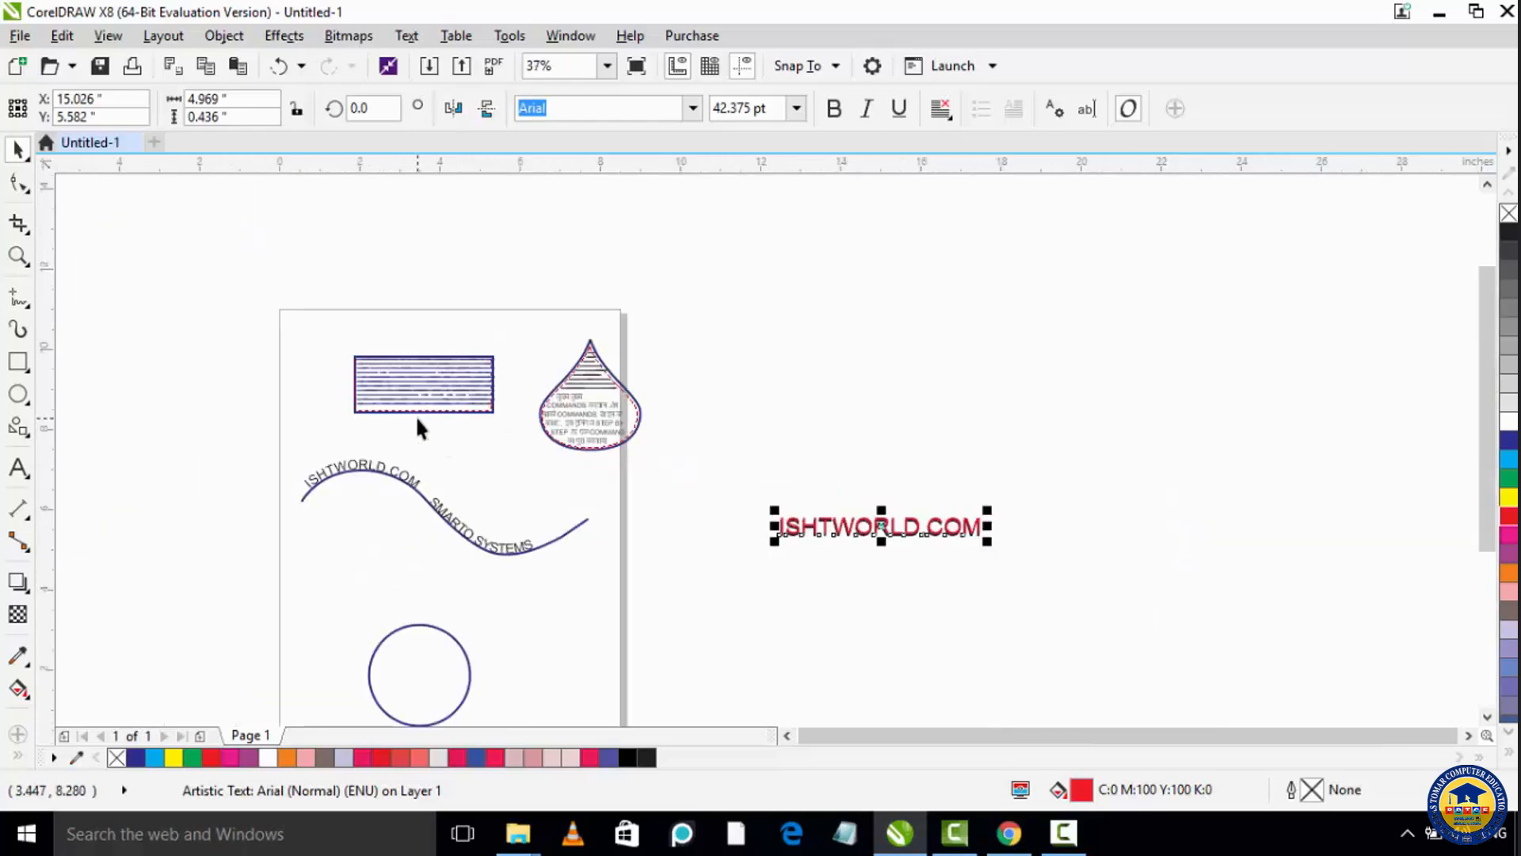